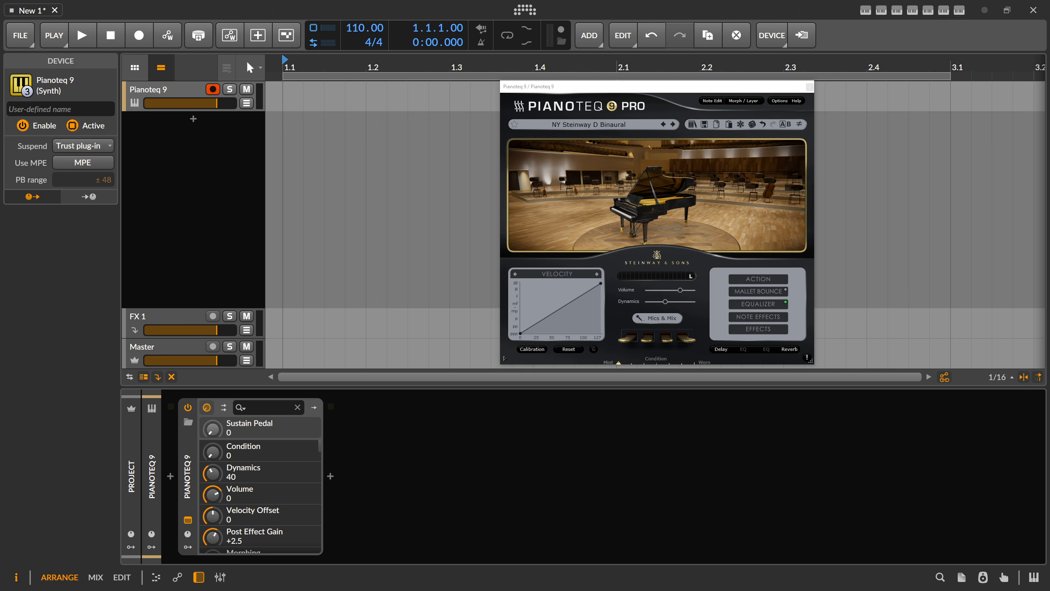
- Move and enlarge the Pianoteq window, and engage its sustain pedal
left_click_drag(547, 86, 425, 75)
left_click_drag(690, 350, 804, 451)
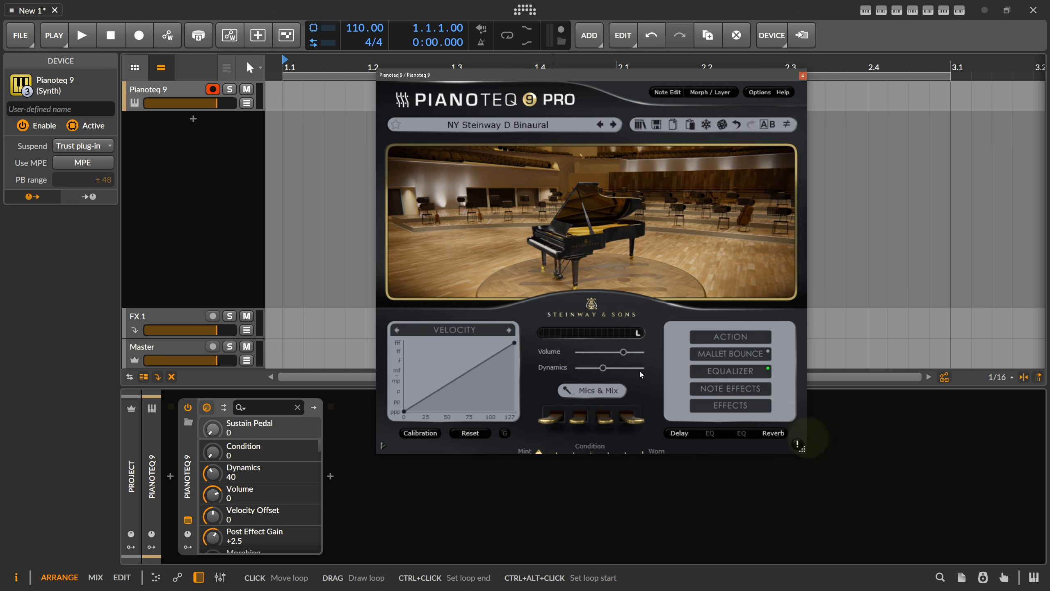
left_click(638, 428)
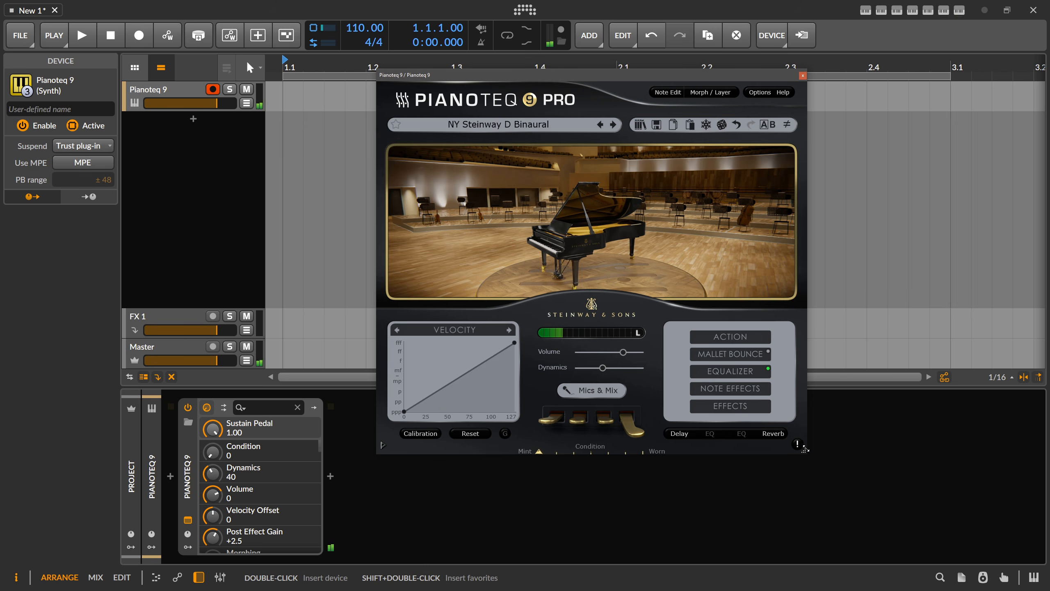
- Shrink the Pianoteq window and reposition it clear of the device chain
left_click(804, 450)
left_click_drag(804, 450, 682, 350)
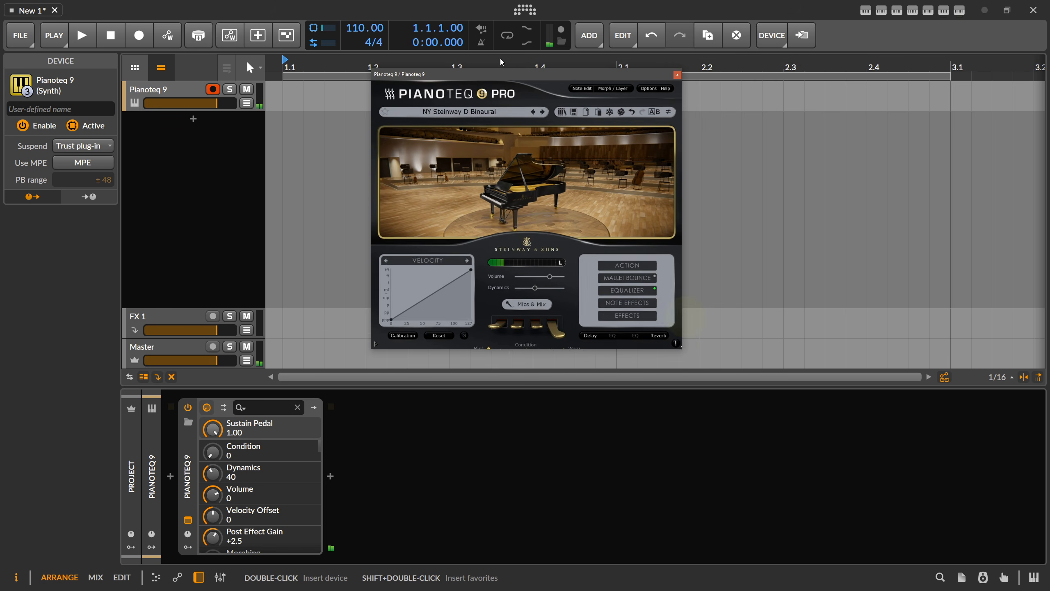
left_click_drag(500, 75, 534, 60)
- Search the device library for "filter" and insert Filter+ after Pianoteq 9
left_click(332, 479)
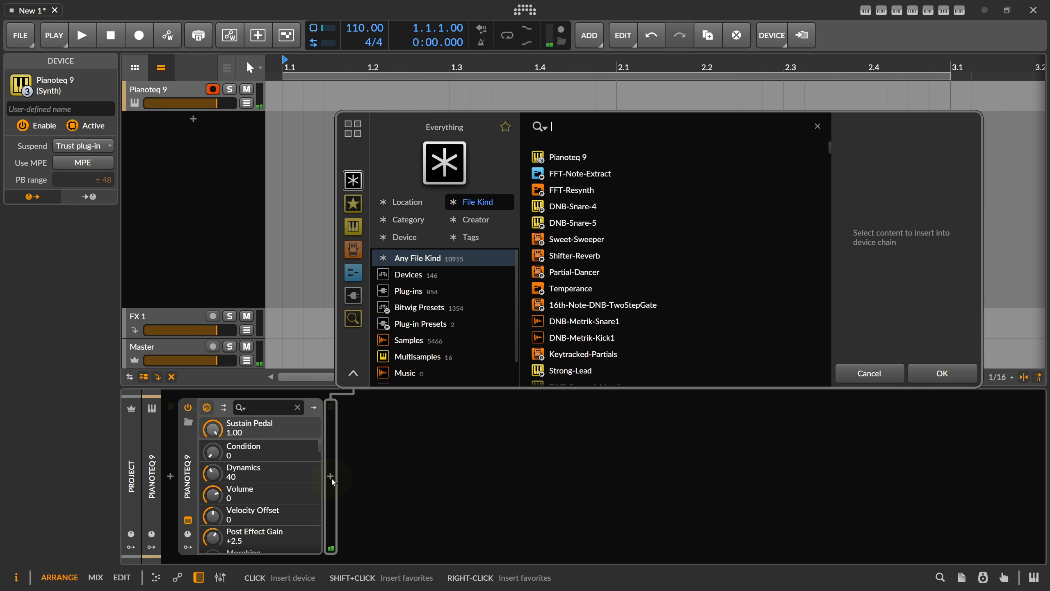
type("filter")
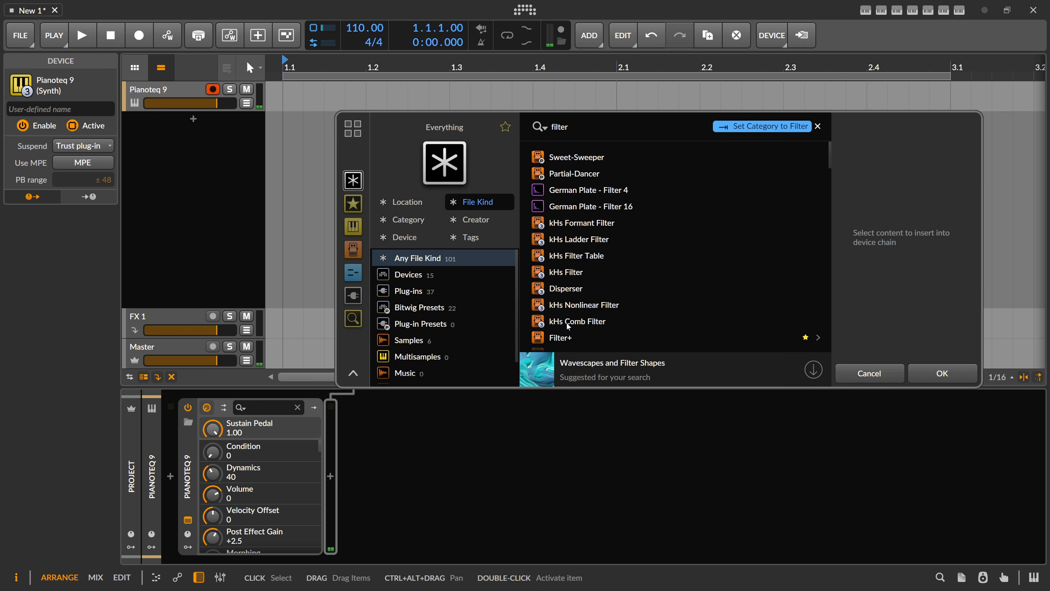
double_click(564, 339)
- Enable Filter+'s SVF section in band-pass mode with its cutoff at the default 262 Hz
left_click(425, 410)
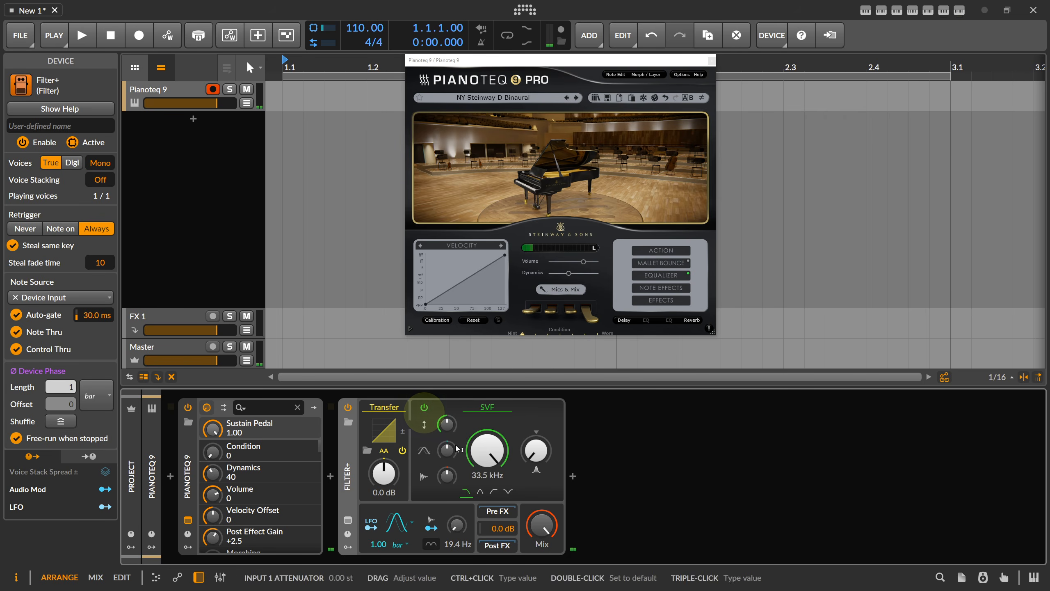
double_click(480, 456)
left_click(480, 492)
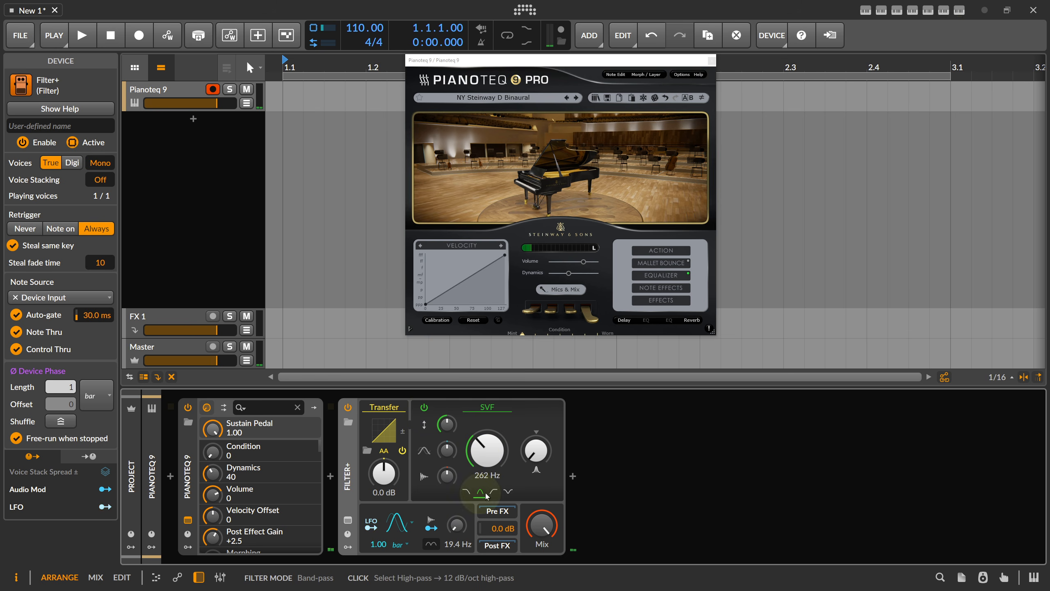
- Add a Random modulator to the first modulator slot of Filter+
left_click(348, 547)
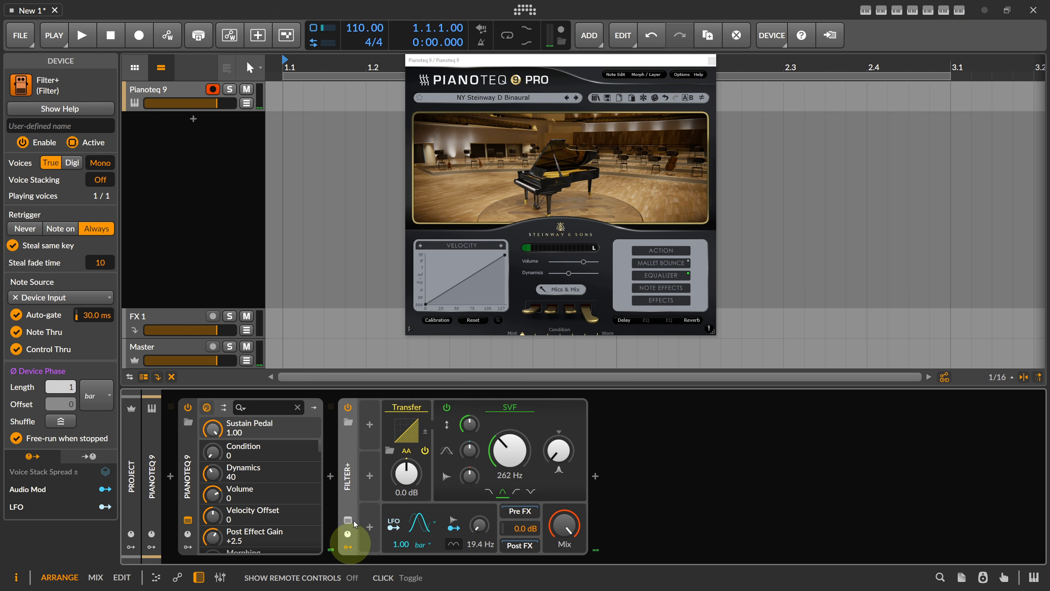
left_click(371, 426)
type("ra")
double_click(550, 218)
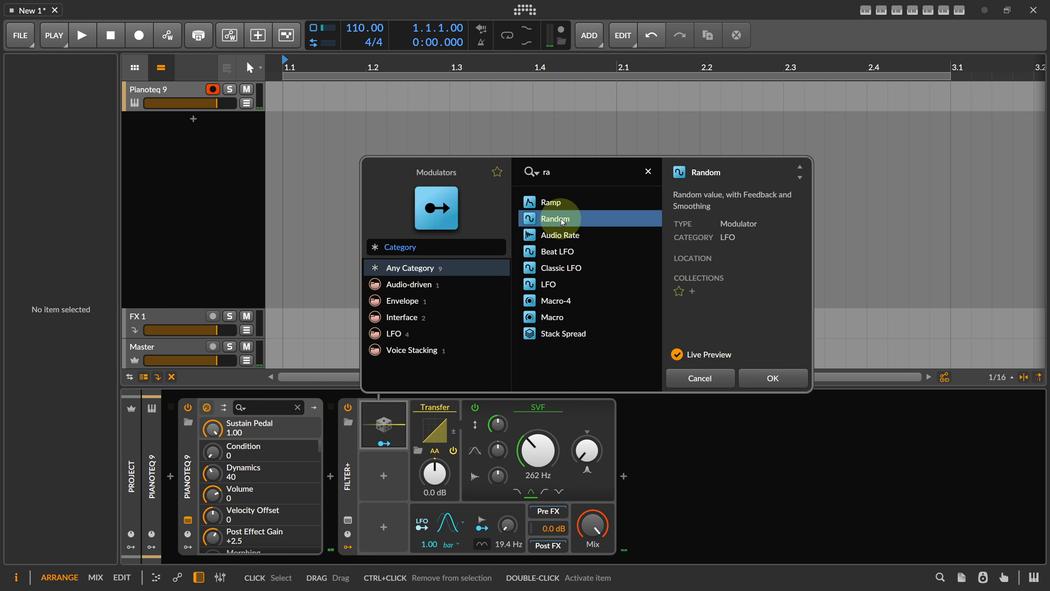
- Set the Random modulator's timebase to 8th note and map it to the filter cutoff with an amount of 50.00
left_click(396, 424)
left_click(488, 427)
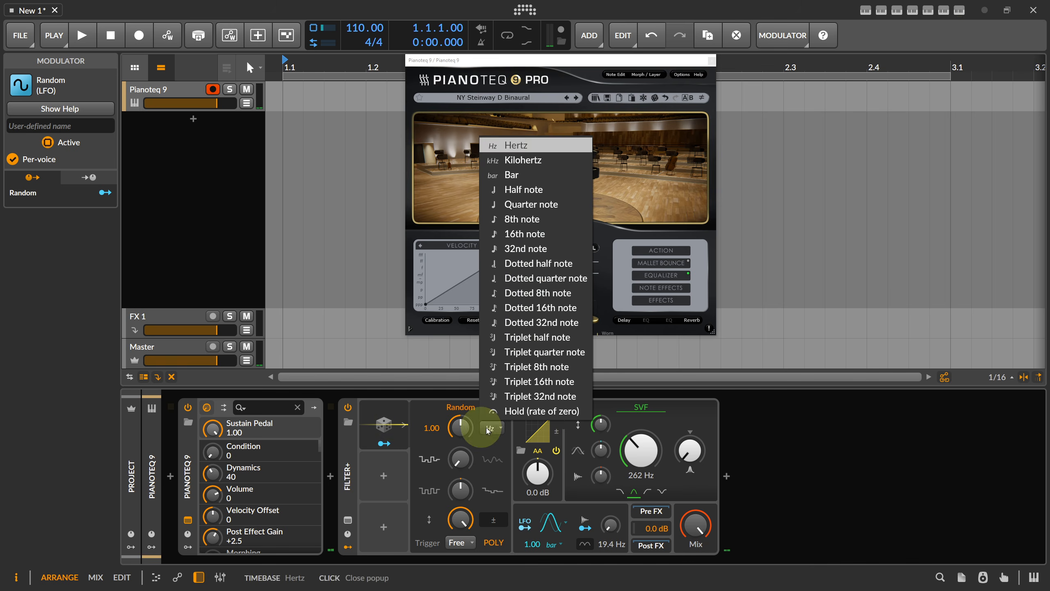
left_click(541, 225)
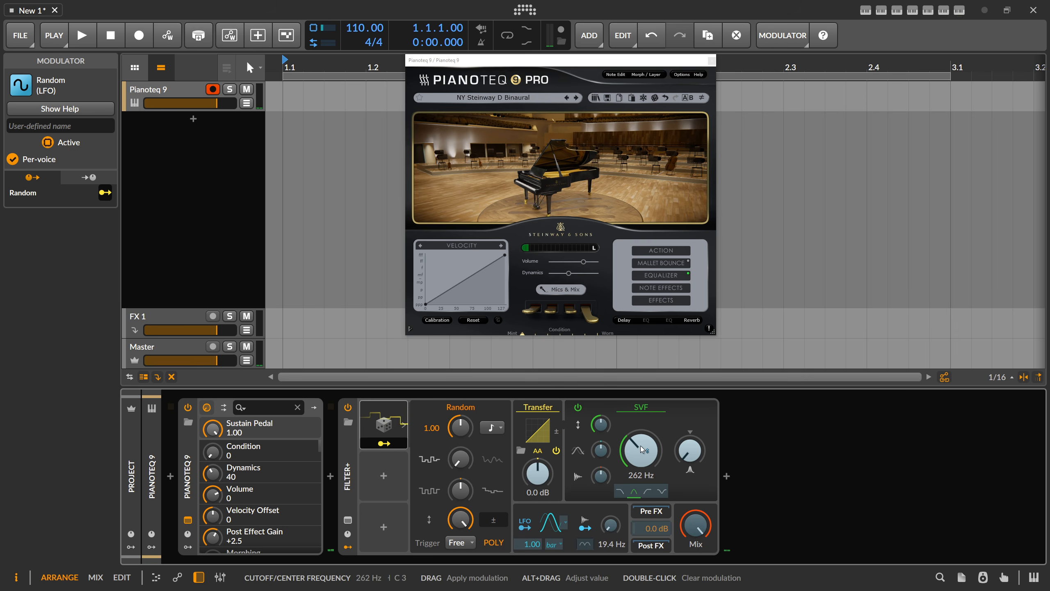
left_click_drag(647, 457, 647, 428)
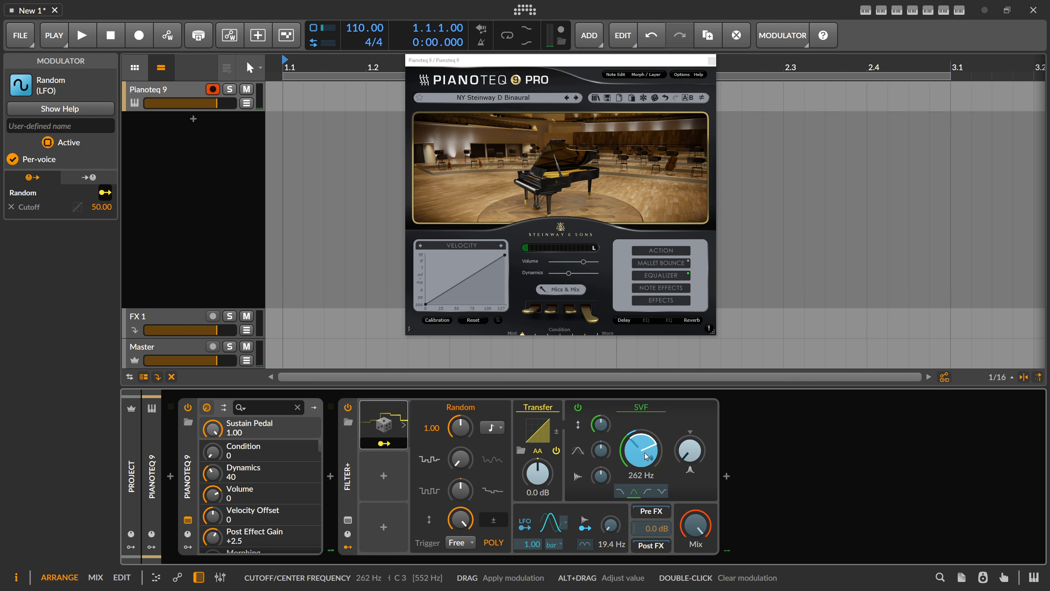
left_click(396, 447)
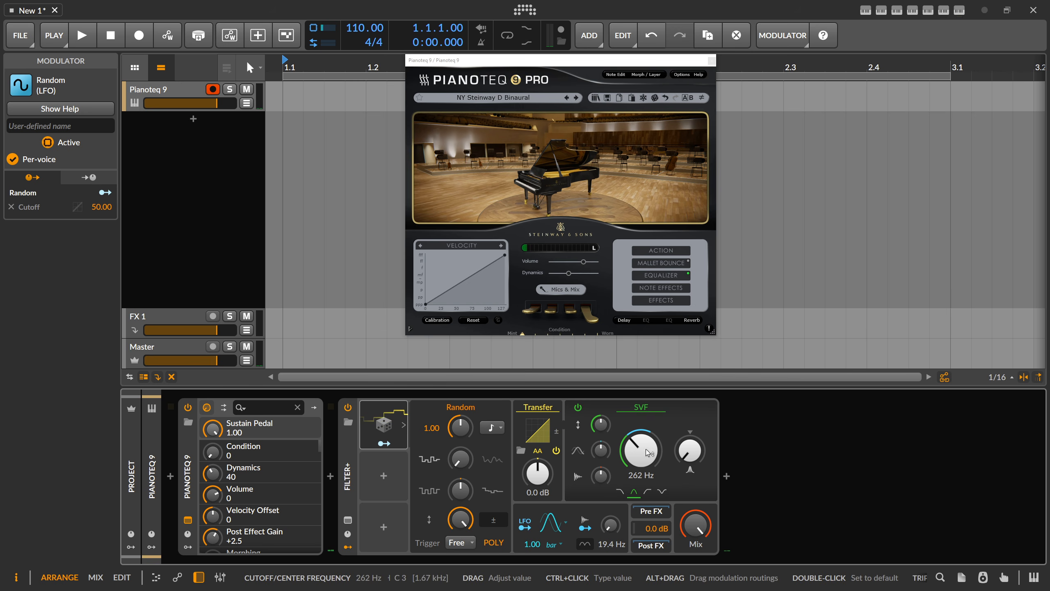
- Turn Filter+'s mix and resonance fully down and remove Random's modulation of the cutoff
left_click_drag(692, 454, 698, 525)
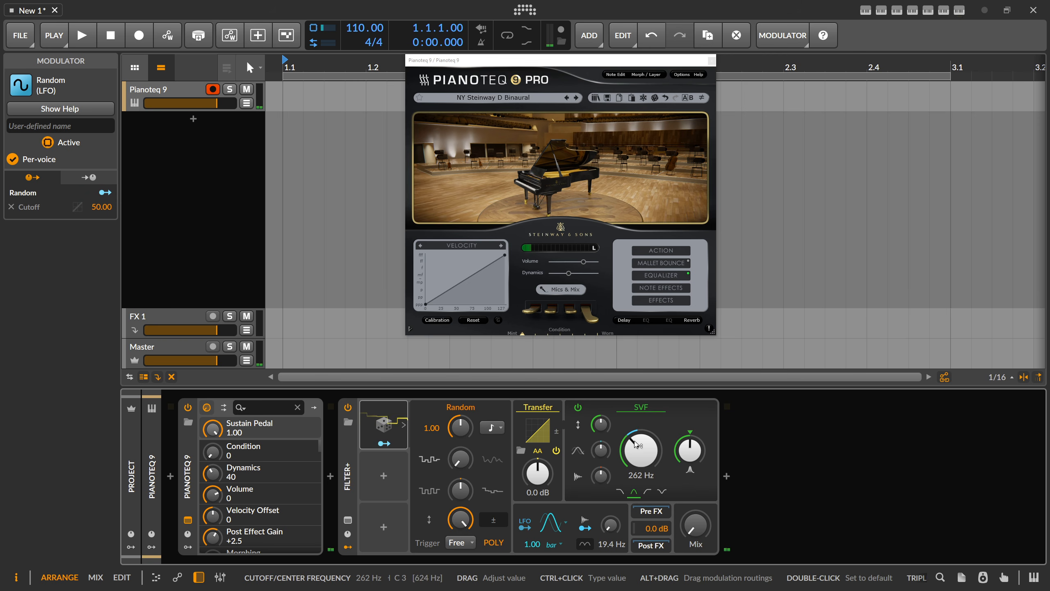
left_click_drag(693, 445, 693, 497)
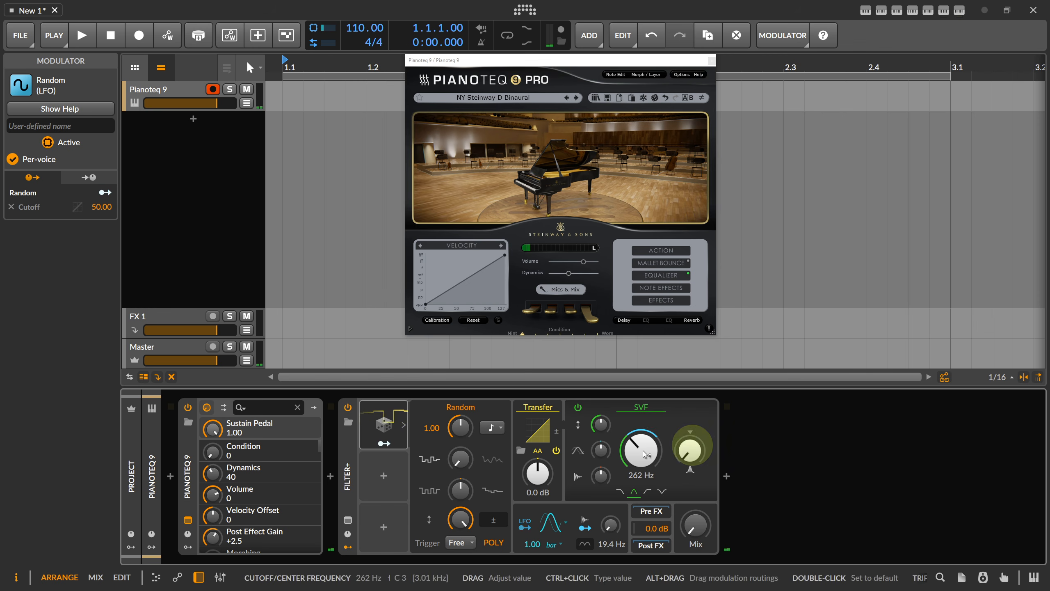
left_click(401, 444)
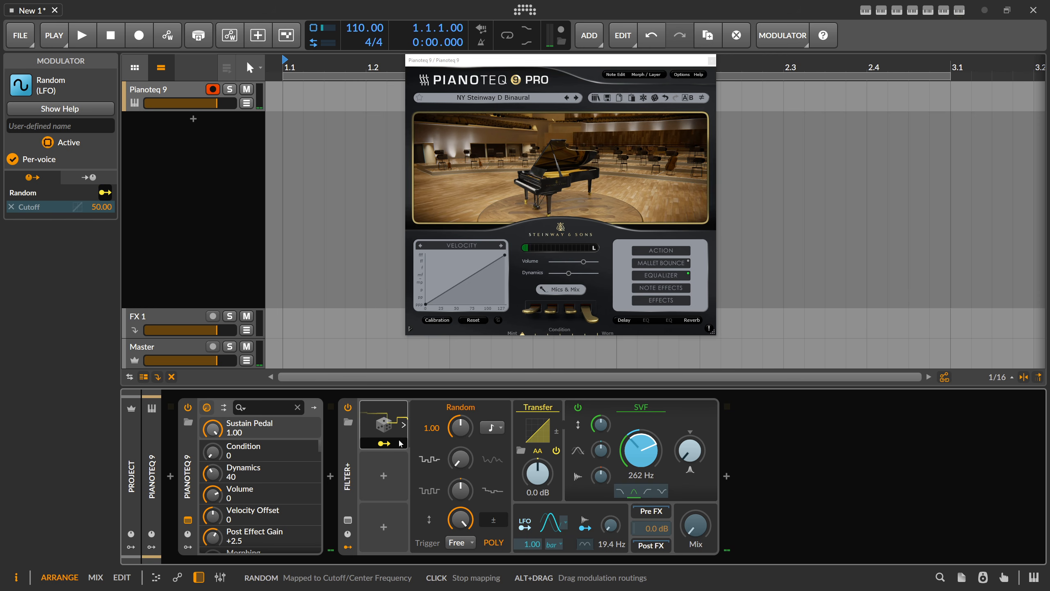
left_click(399, 444)
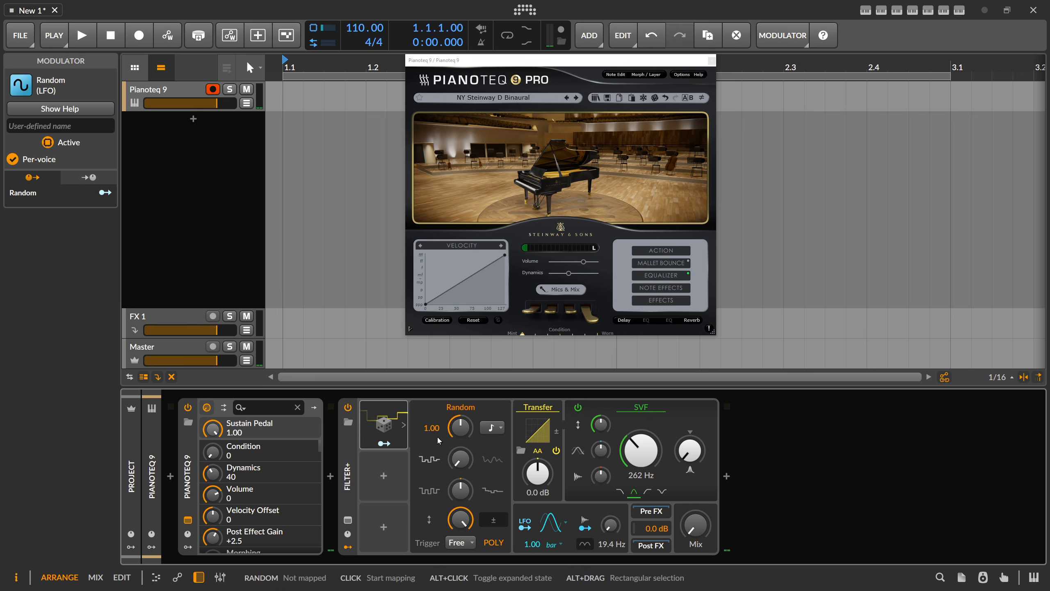
- Close the Pianoteq window, then create a one-bar note clip at bar 1 of the Pianoteq 9 track and open it for editing
left_click(711, 61)
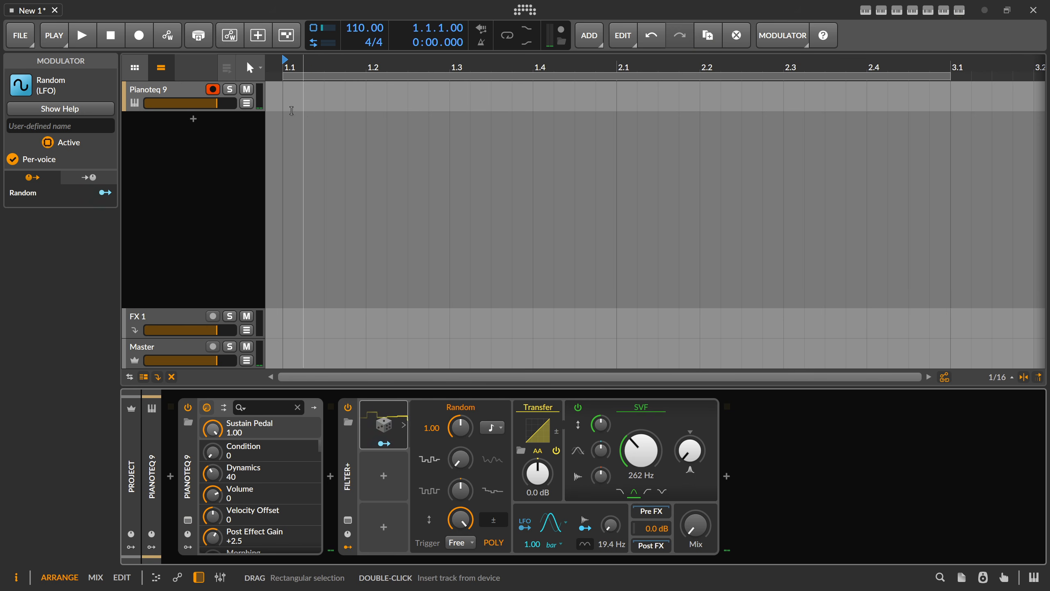
double_click(295, 91)
double_click(296, 89)
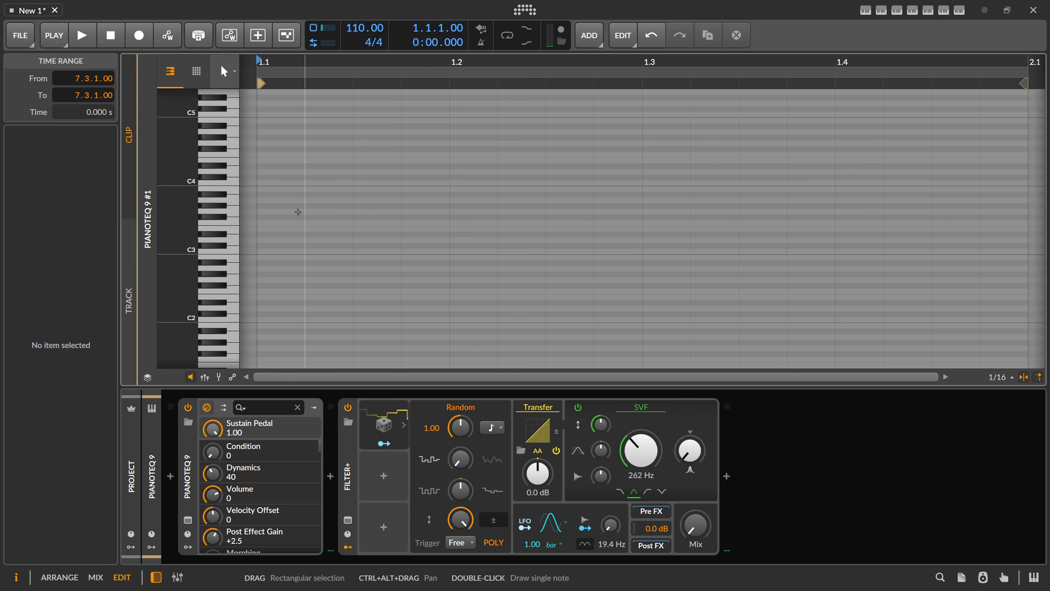
- Draw one-bar notes on all the white keys from C3 to C4, starting at bar 1
left_click_drag(185, 216, 196, 242)
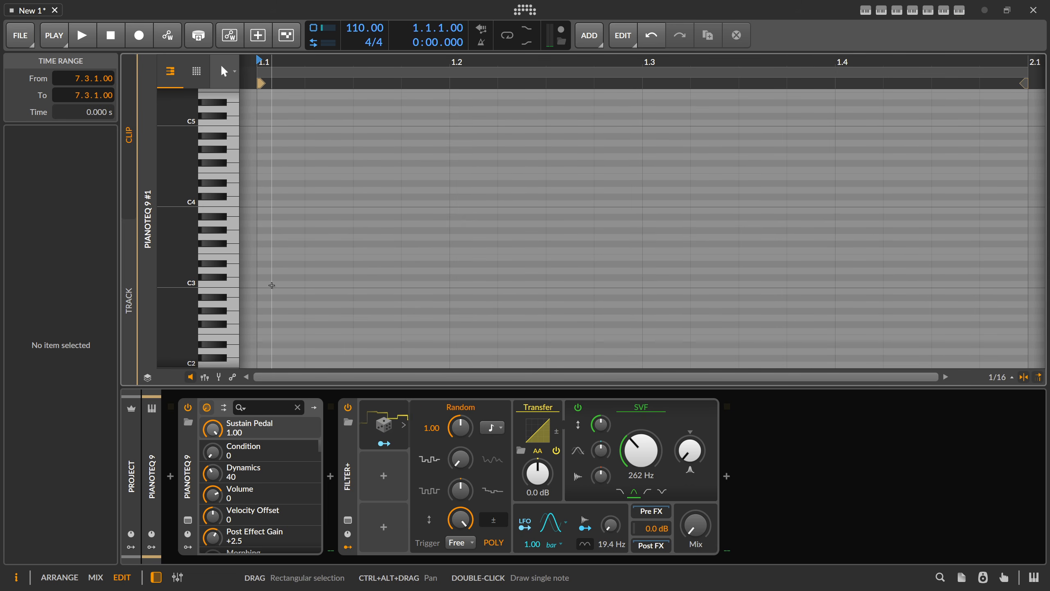
double_click(272, 285)
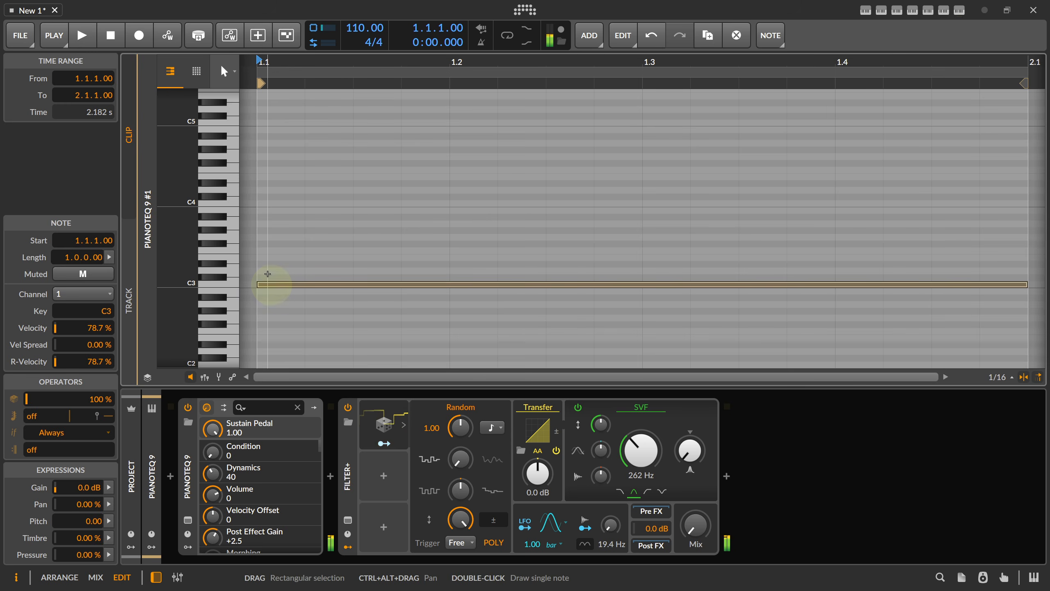
double_click(261, 272)
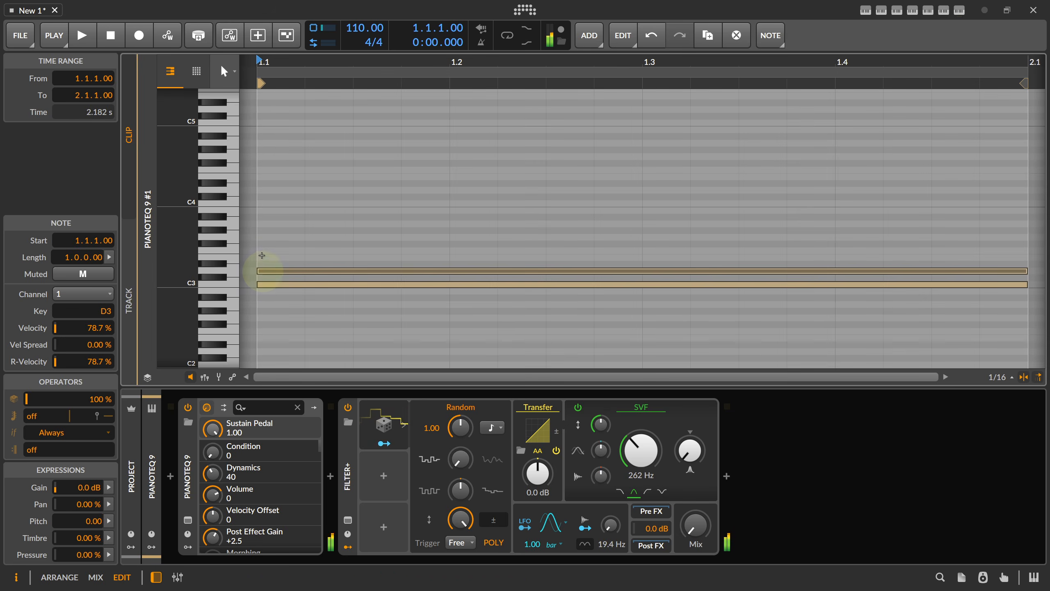
double_click(266, 258)
double_click(264, 251)
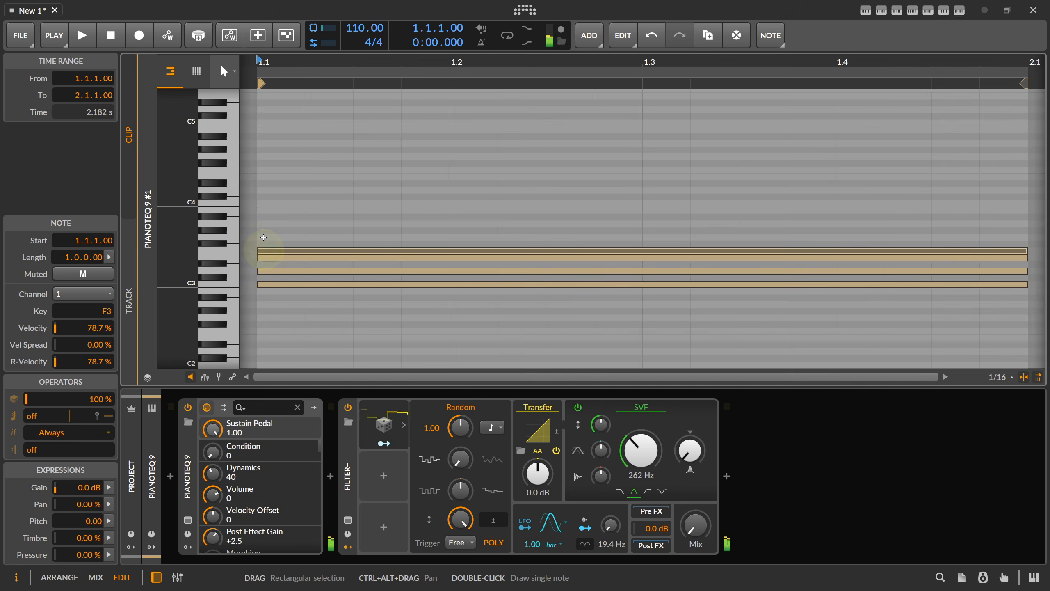
double_click(264, 237)
double_click(264, 223)
double_click(265, 210)
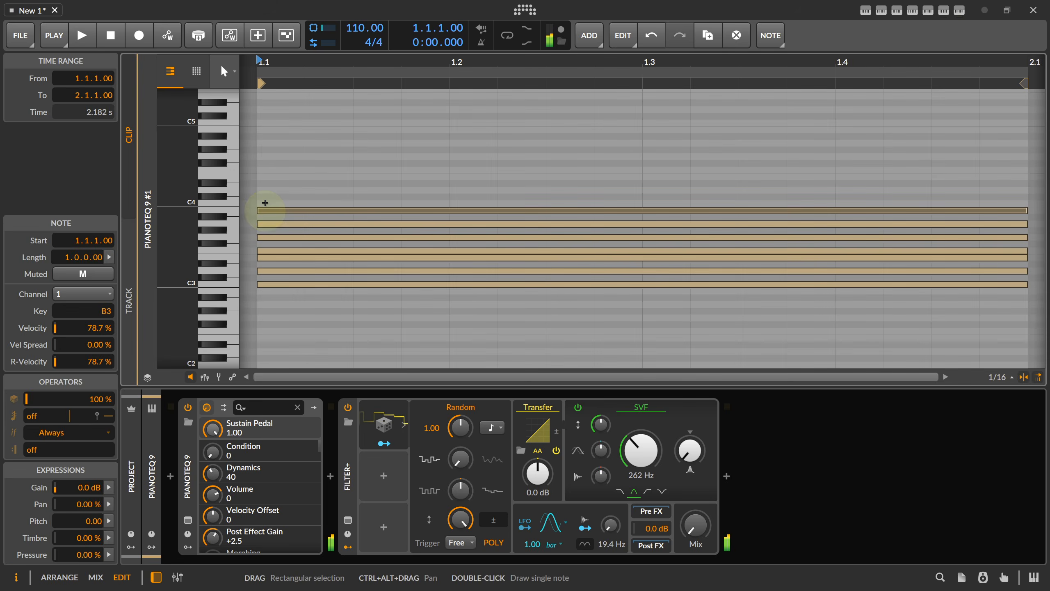
double_click(265, 203)
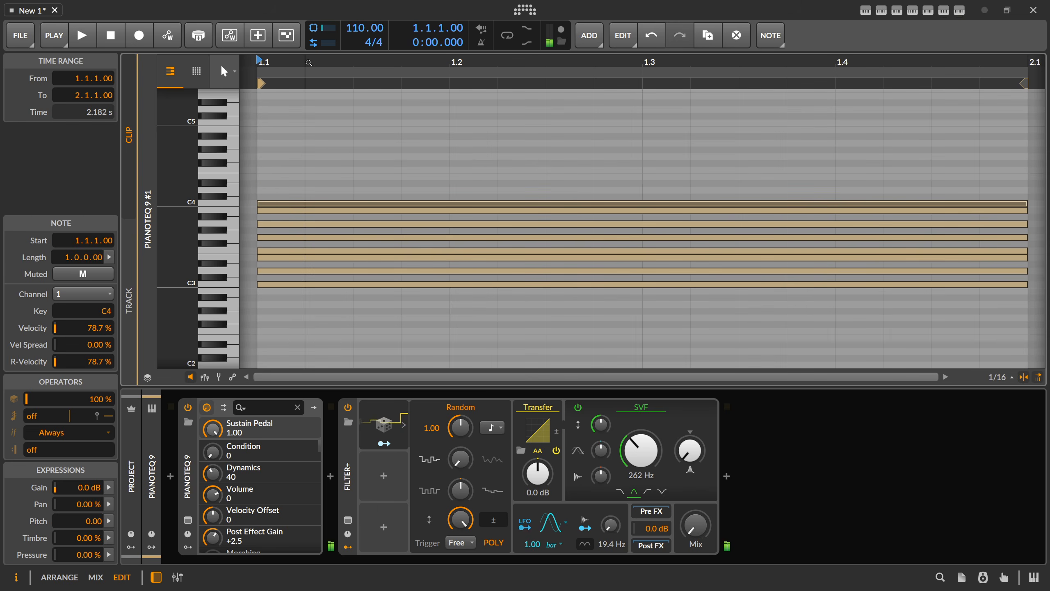
- Draw one-bar notes on all the white keys from A2 to A3, starting at bar 2
left_click_drag(308, 62, 323, 29)
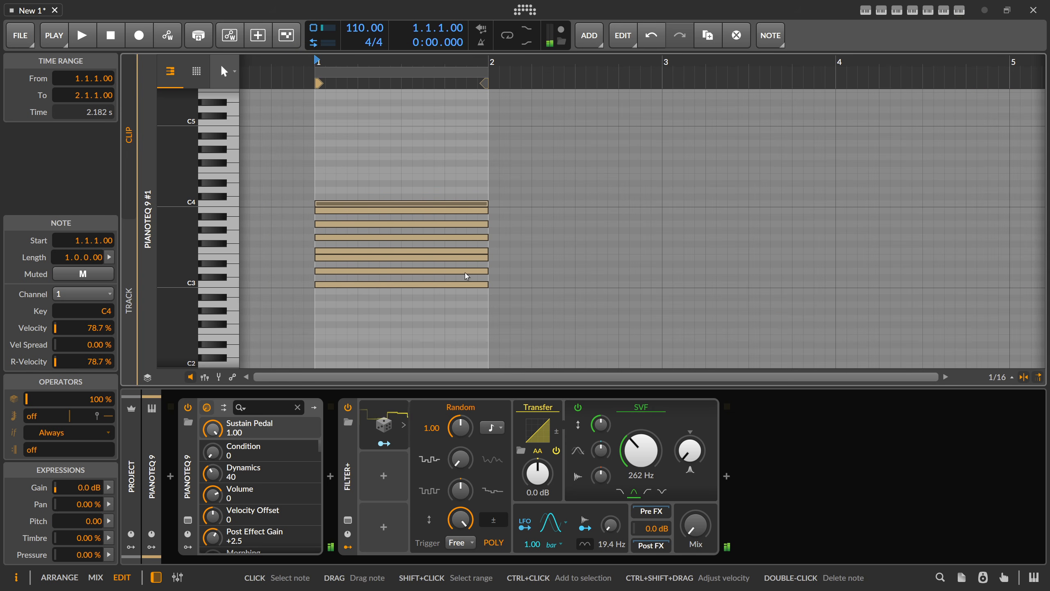
left_click_drag(457, 66, 460, 50)
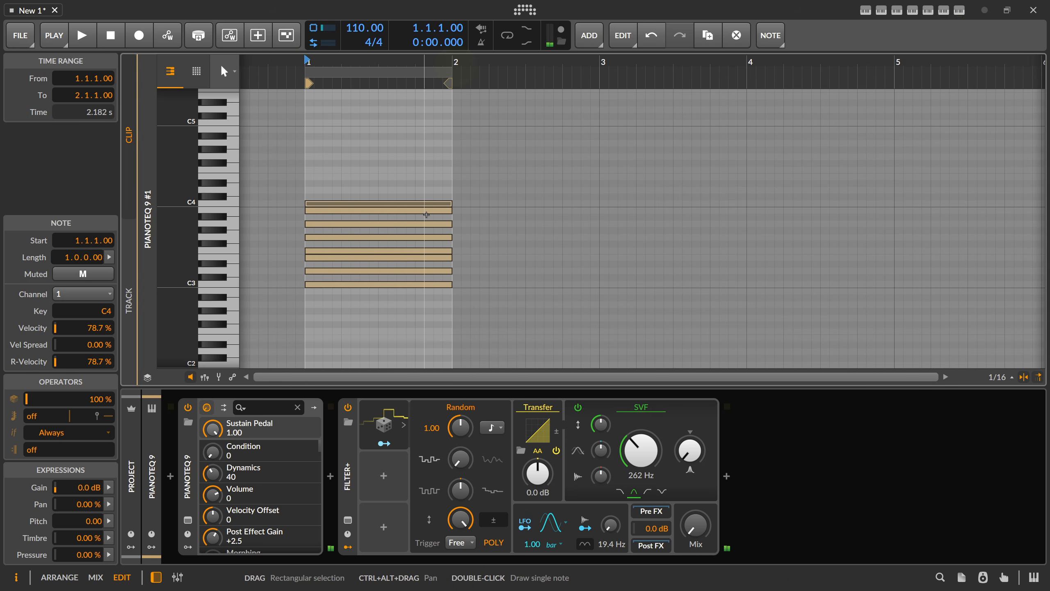
left_click_drag(186, 256, 185, 261)
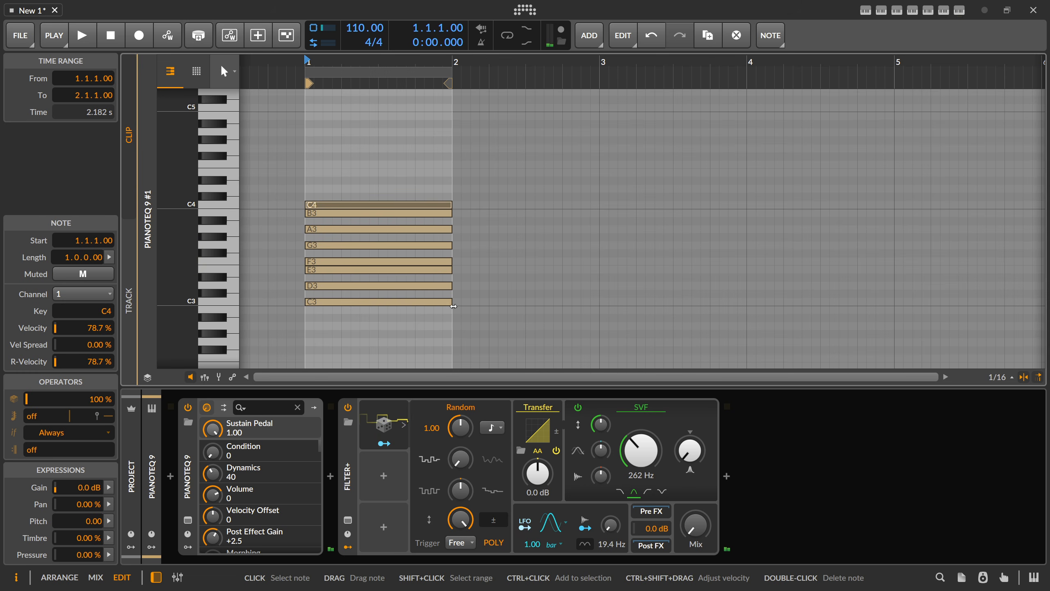
double_click(457, 326)
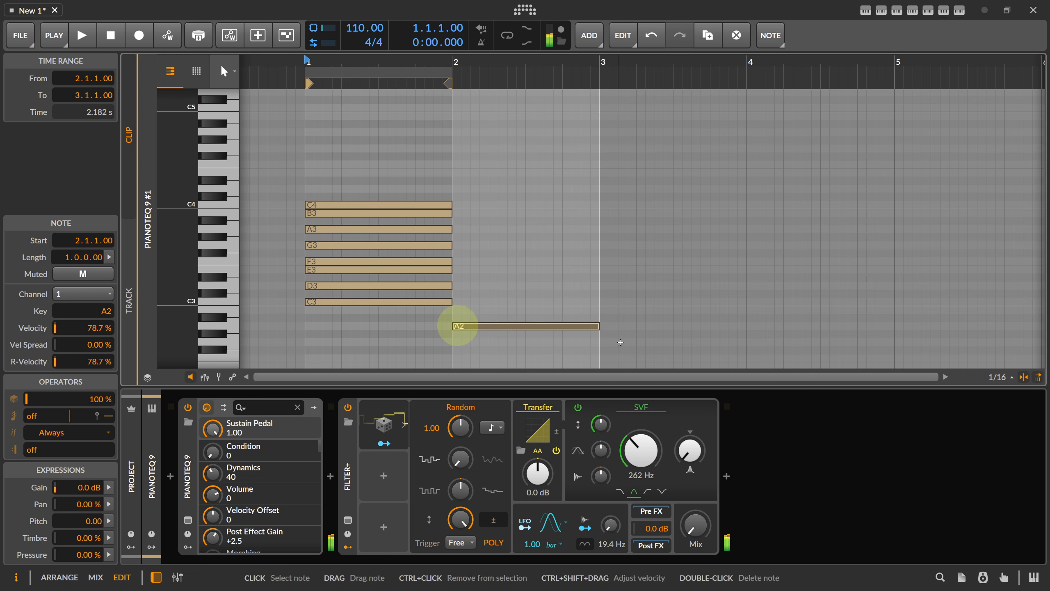
double_click(458, 309)
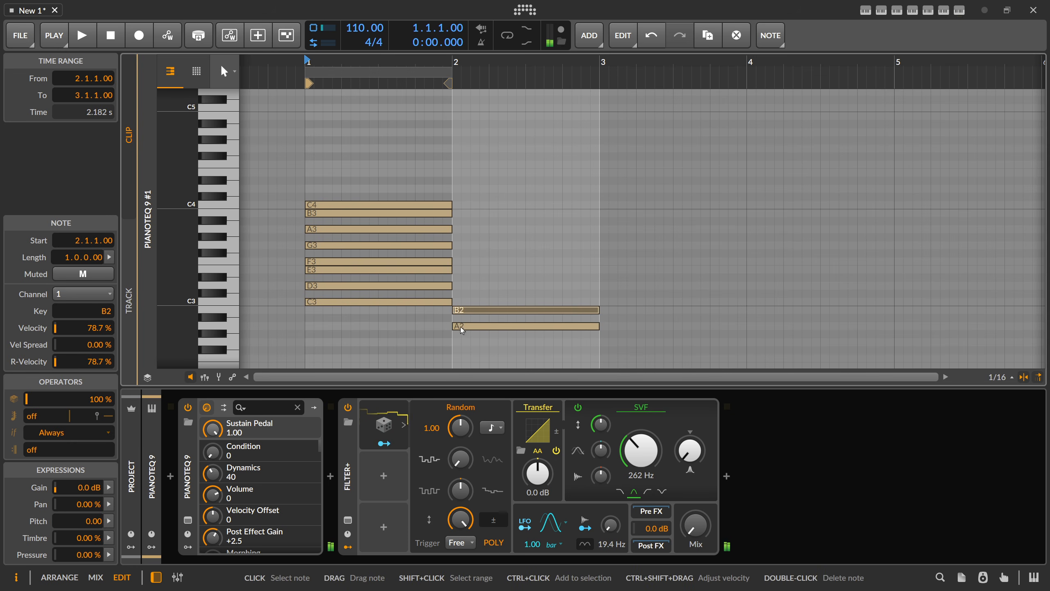
double_click(458, 301)
double_click(457, 286)
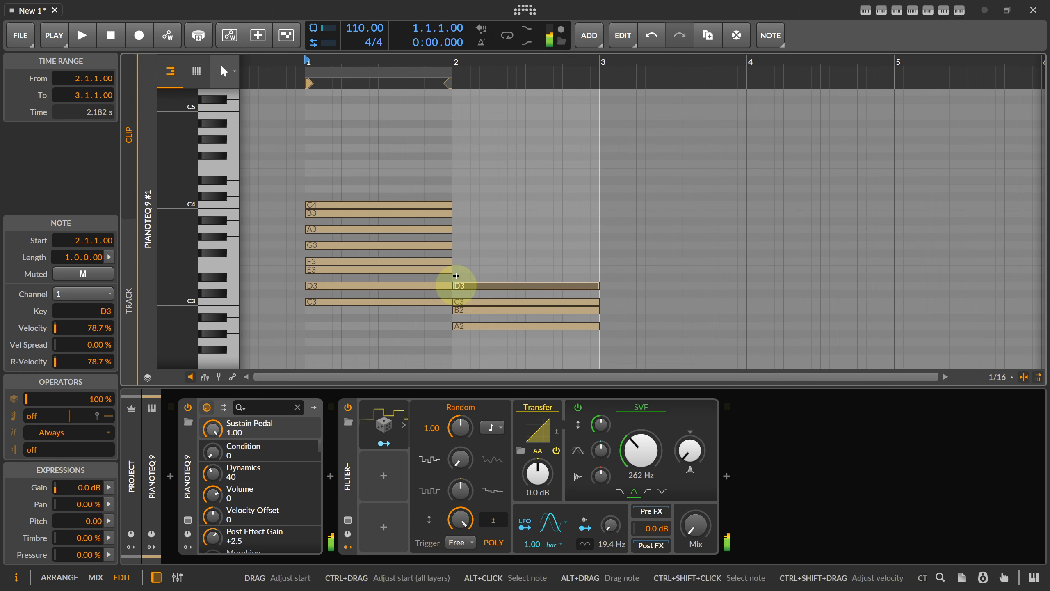
double_click(457, 269)
double_click(457, 261)
double_click(458, 245)
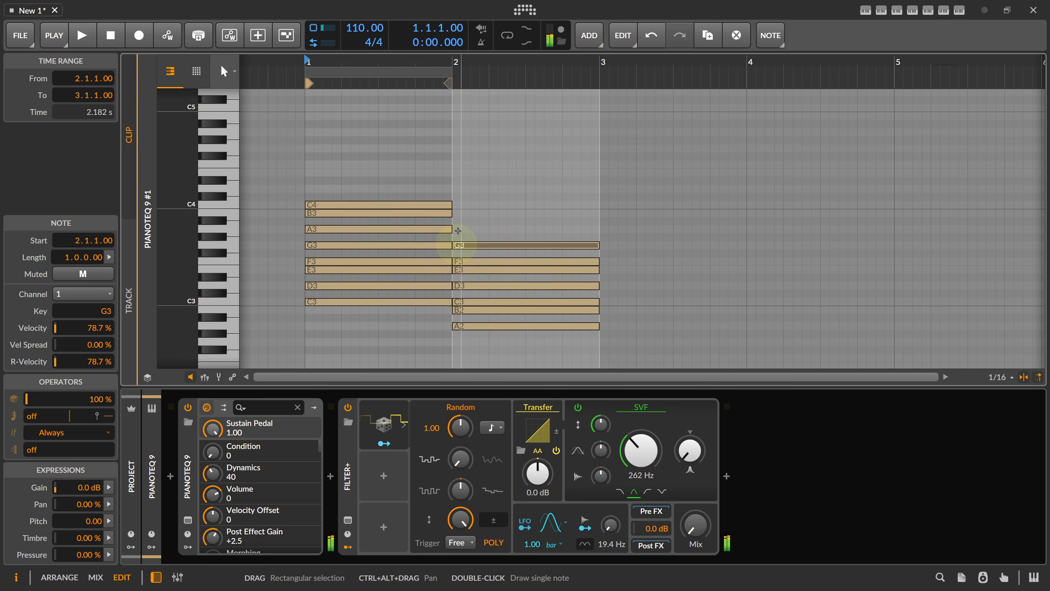
double_click(458, 230)
- Highlight all the bar 2 notes, then compare the lowest three notes of bar 1 (C3 to E3) with those of bar 2 (A2 to C3)
left_click_drag(476, 214, 486, 341)
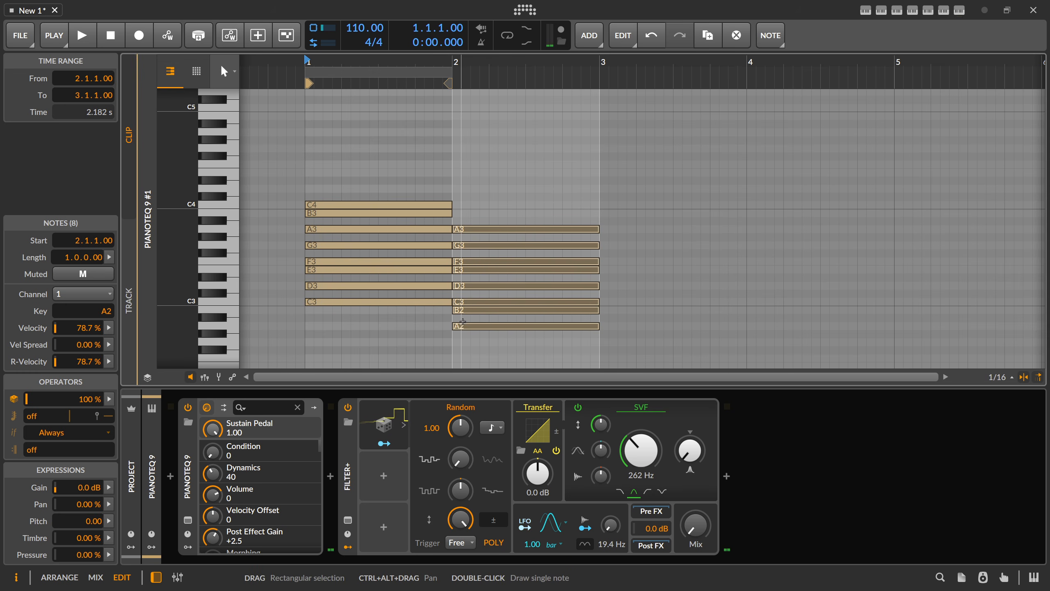
left_click(376, 310)
left_click_drag(375, 310, 372, 269)
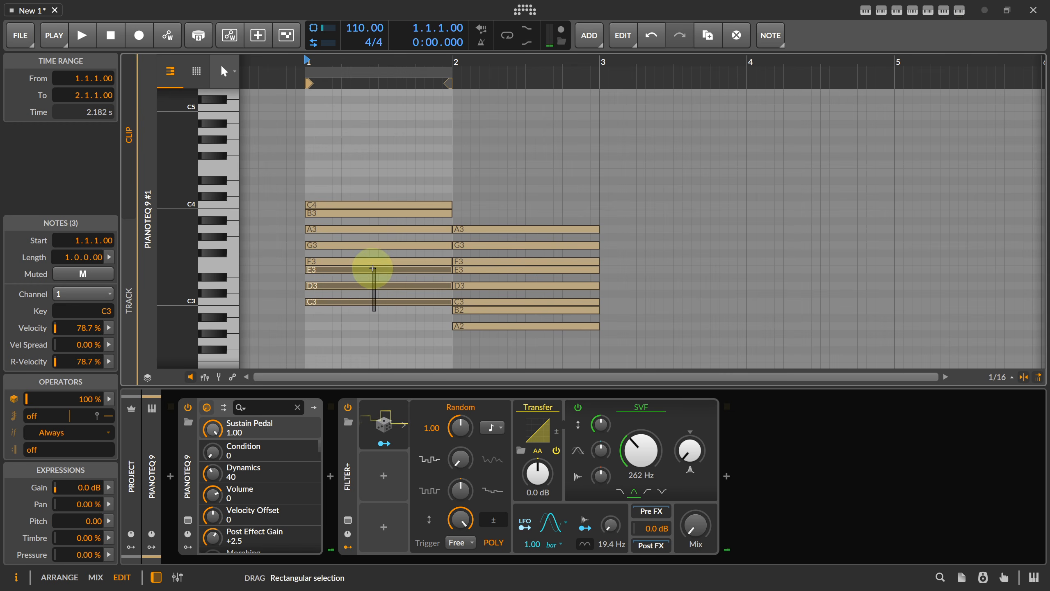
left_click_drag(492, 335, 489, 301)
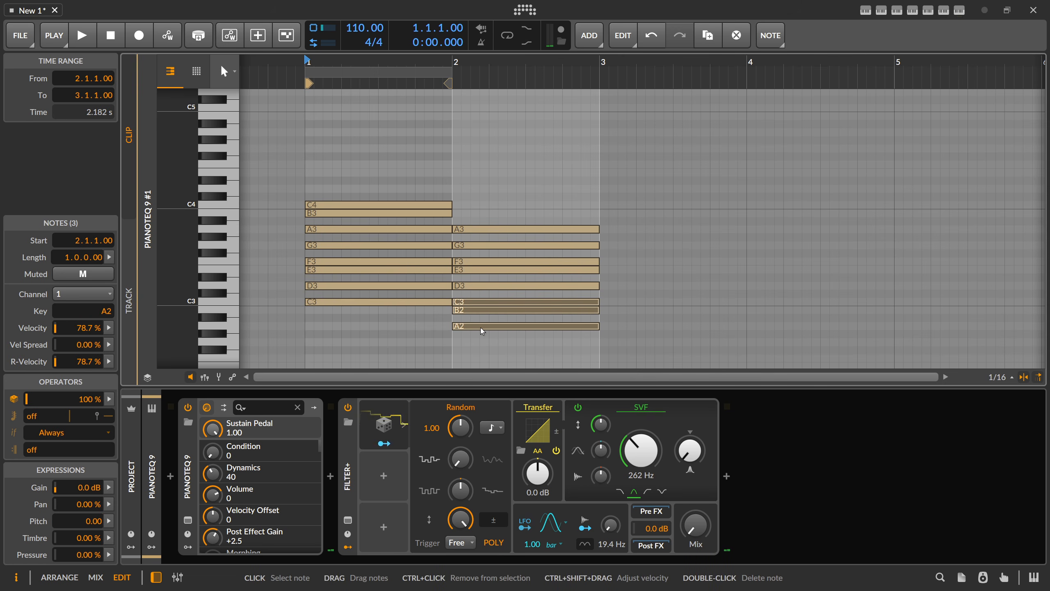
- Highlight all the bar 2 notes, then all the bar 1 notes, to compare the two scales
left_click_drag(488, 69, 484, 71)
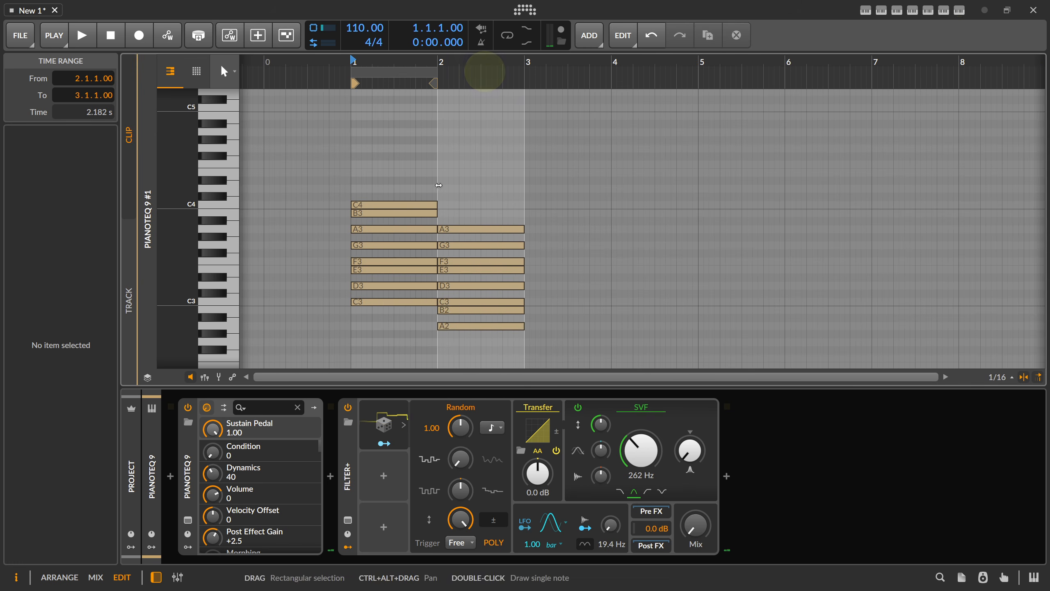
left_click_drag(439, 185, 470, 339)
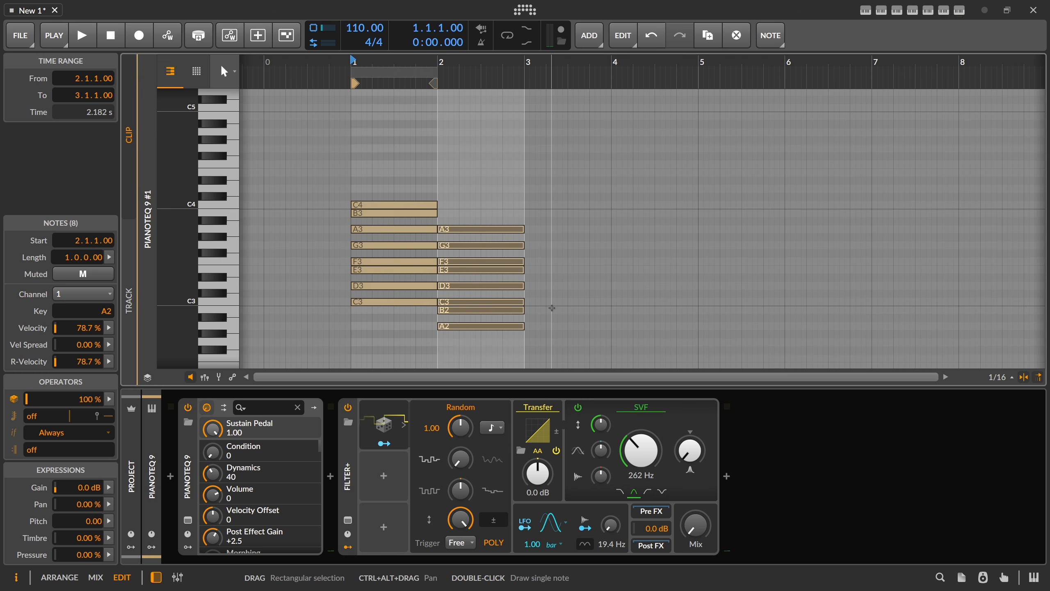
left_click(501, 148)
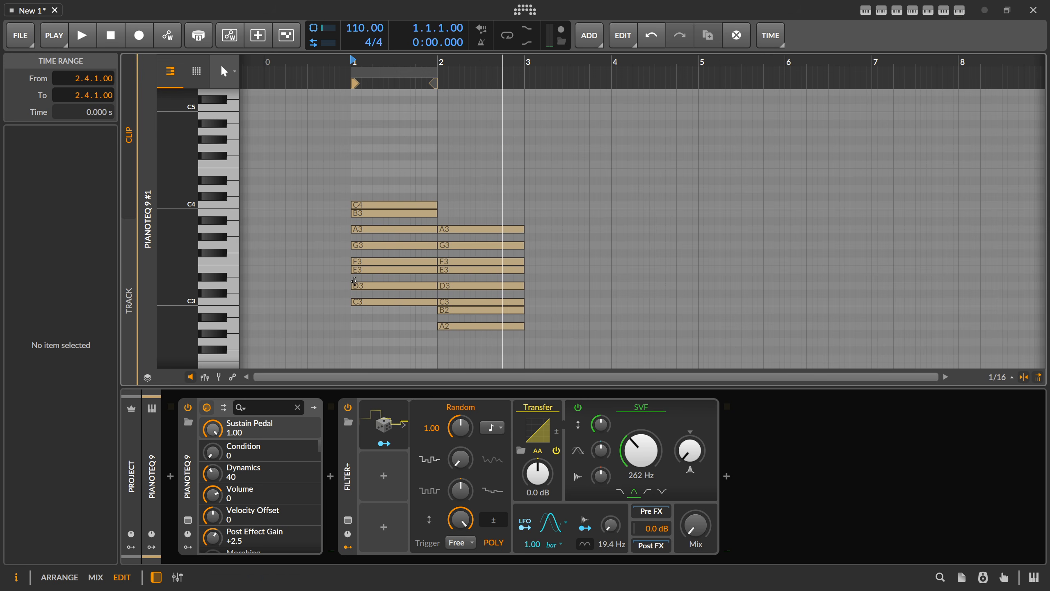
left_click_drag(188, 265, 188, 258)
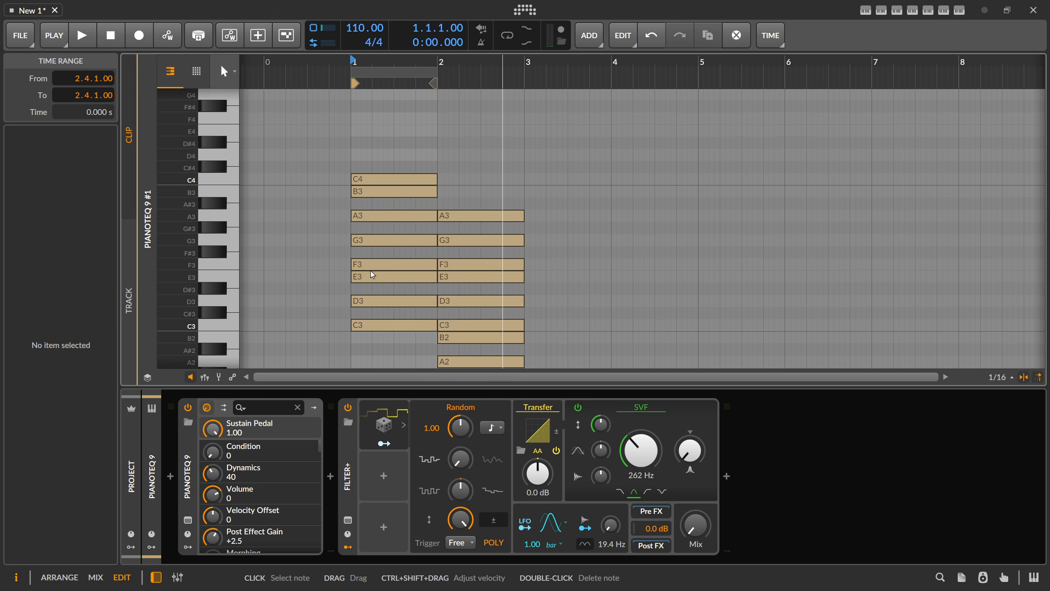
left_click_drag(372, 155, 369, 348)
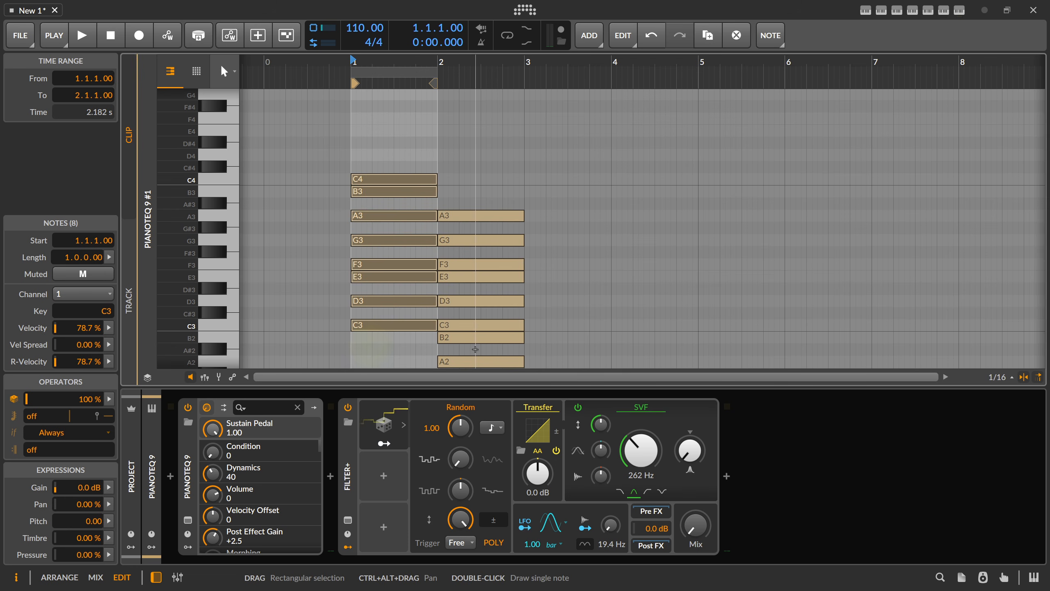
- Draw a one-bar C3 note at bar 3 and stack a one-bar G3 note a fifth above it
scroll(499, 267, "down", 2)
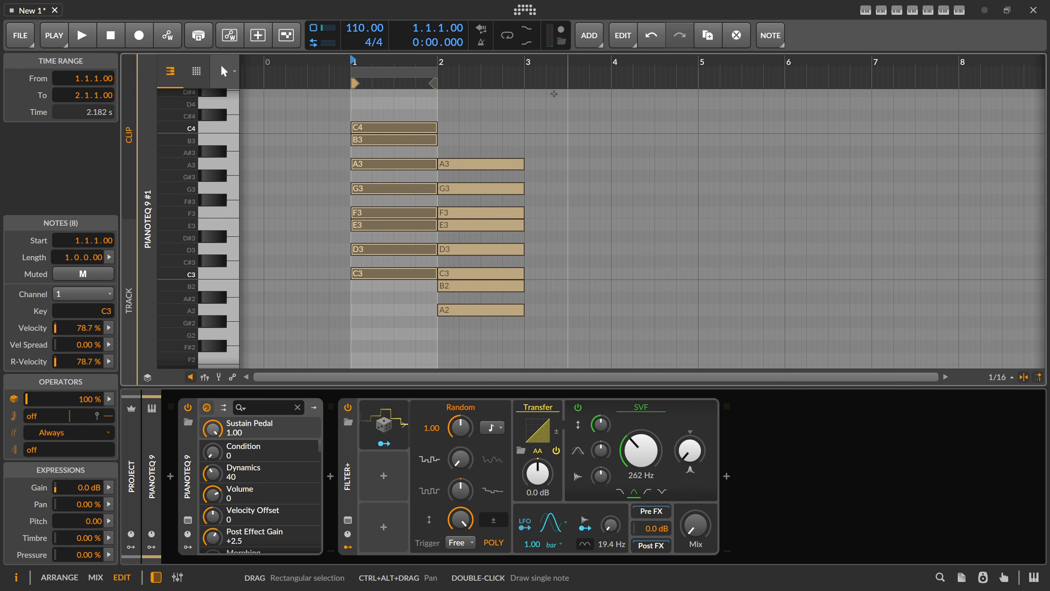
double_click(528, 272)
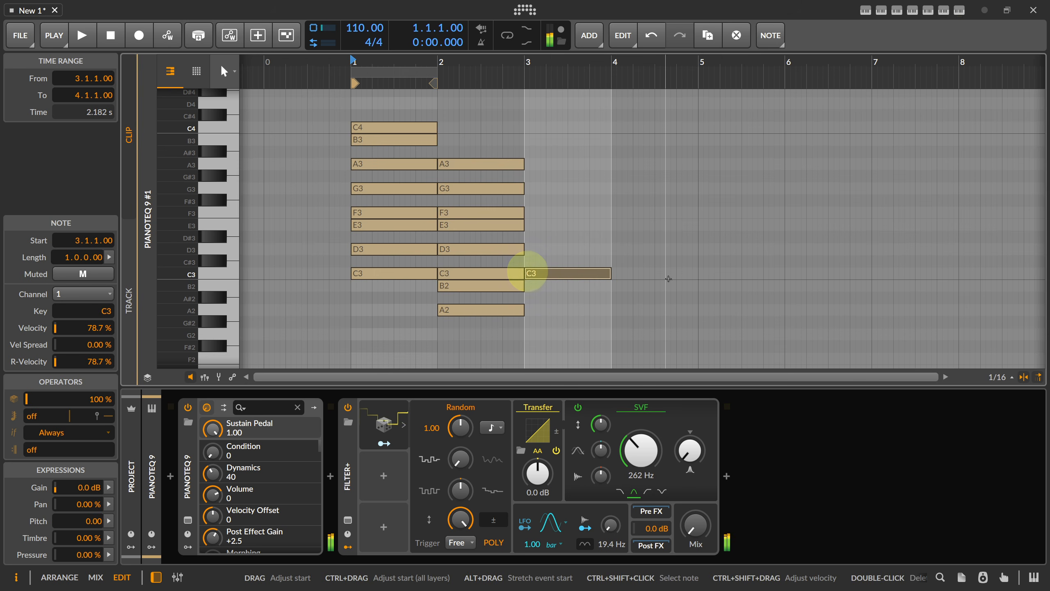
double_click(528, 261)
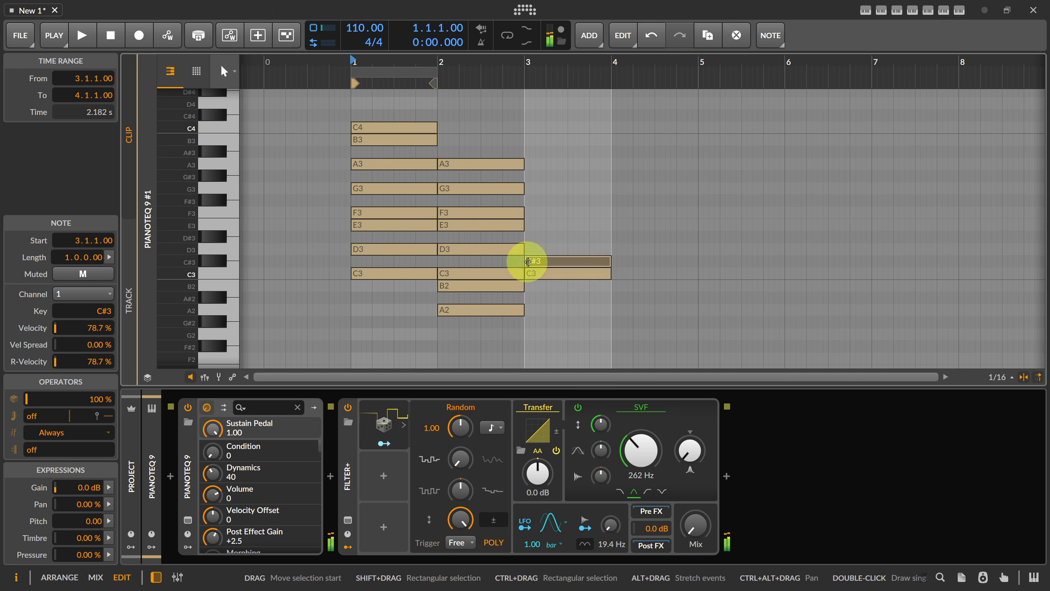
key("Up")
key("Up")
key("Up")
key("Up")
key("Up")
key("Up")
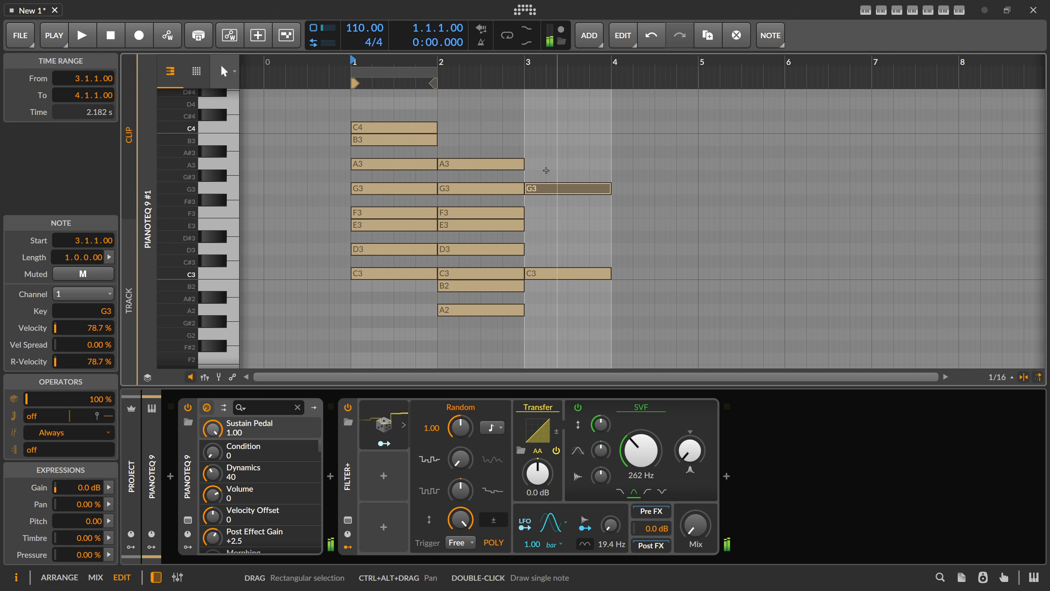
- Add a one-bar D4 note at bar 3, a fifth above G3
scroll(513, 211, "up", 2)
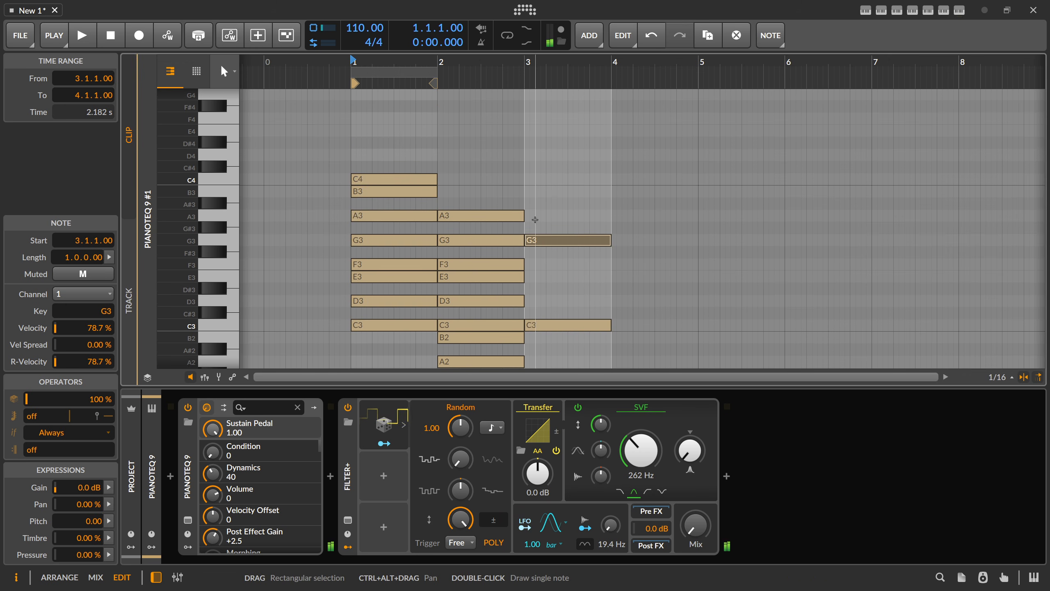
double_click(530, 228)
key("Up")
key("Up")
key("Up")
key("Up")
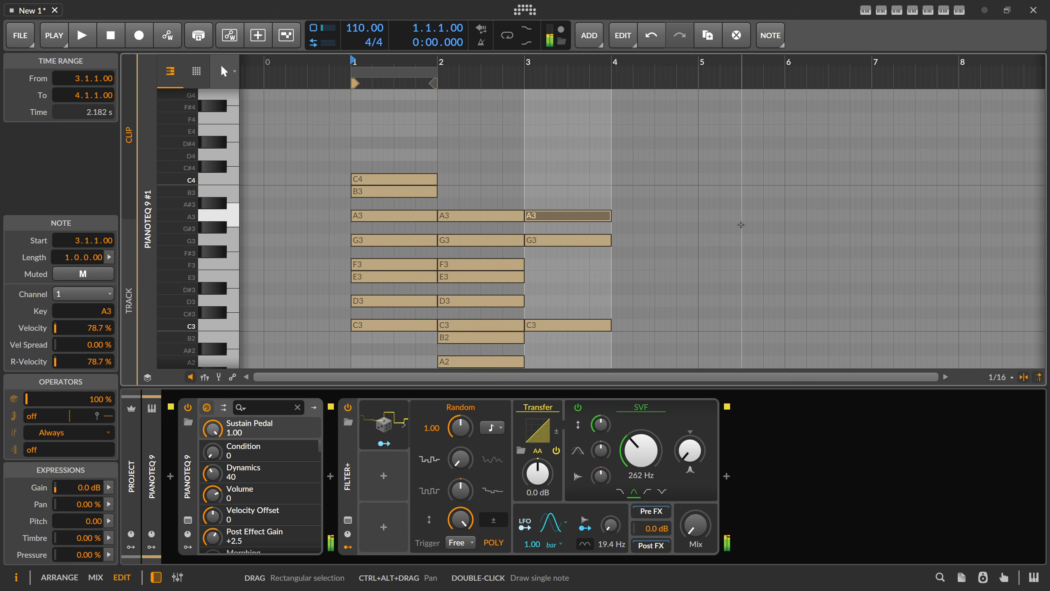
key("Up")
key("Up")
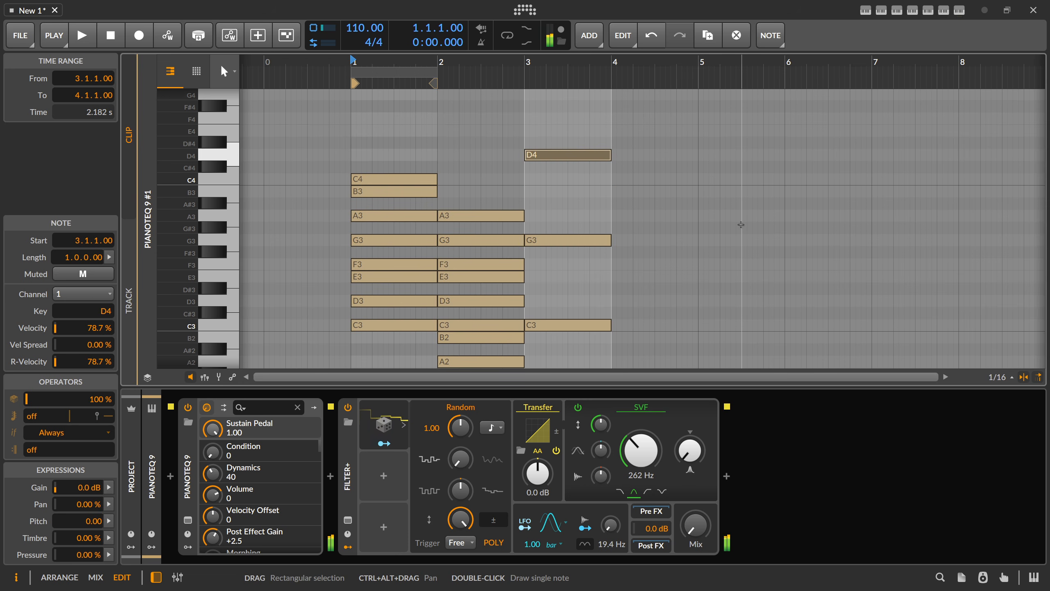
left_click(573, 137)
left_click(556, 156)
- Add a one-bar A4 note at bar 3, a fifth above D4
scroll(529, 203, "up", 2)
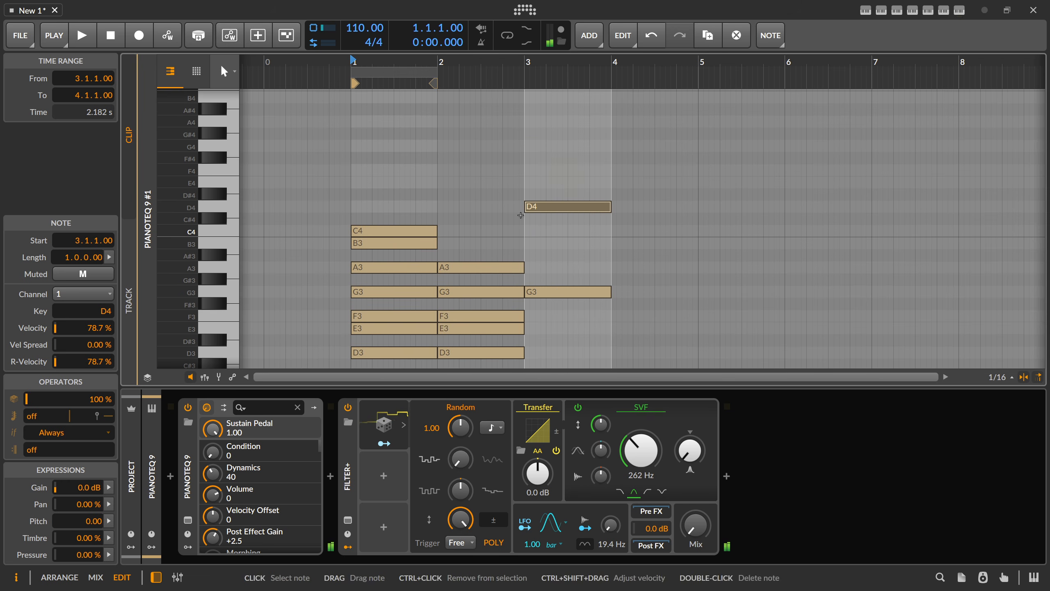
double_click(528, 194)
key("Up")
key("Up")
key("Up")
key("Up")
key("Up")
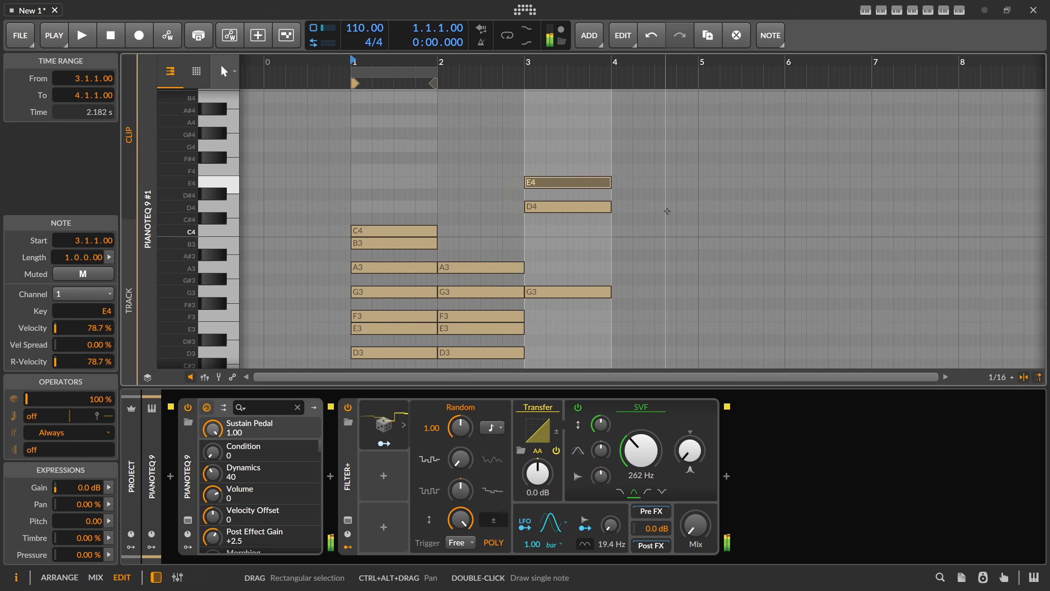
key("Up")
- Add a one-bar E5 note at bar 3, a fifth above A4
scroll(538, 212, "up", 4)
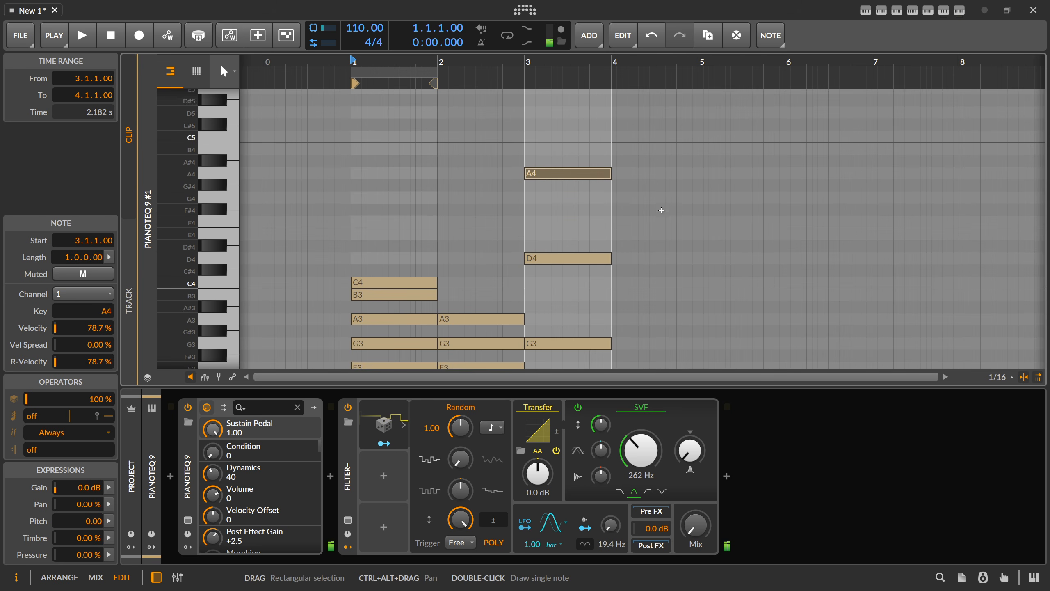
double_click(525, 213)
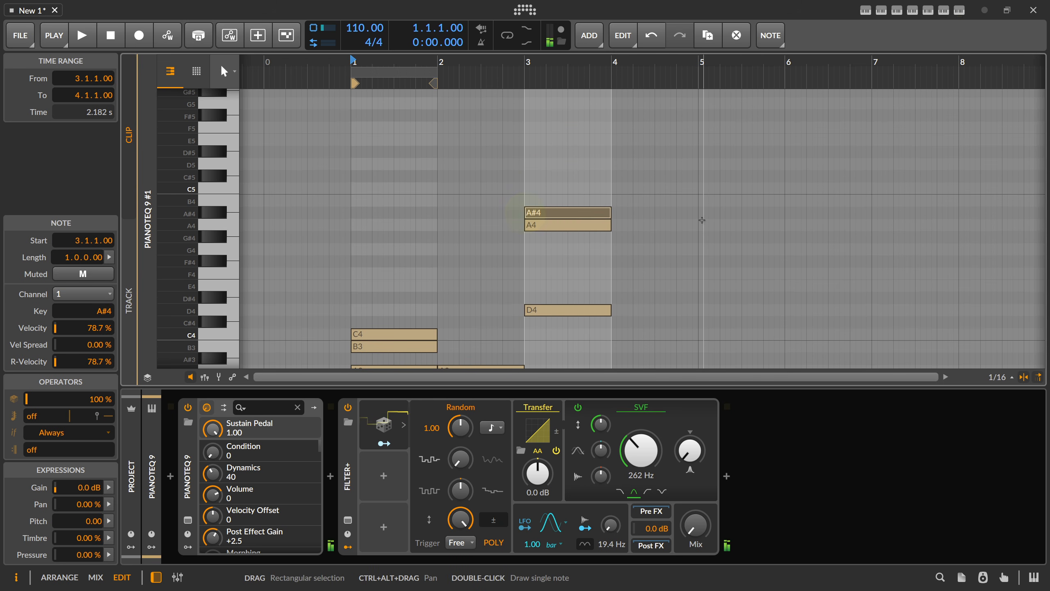
key("Up")
key("Up")
key("Up")
key("Up")
key("Up")
key("Up")
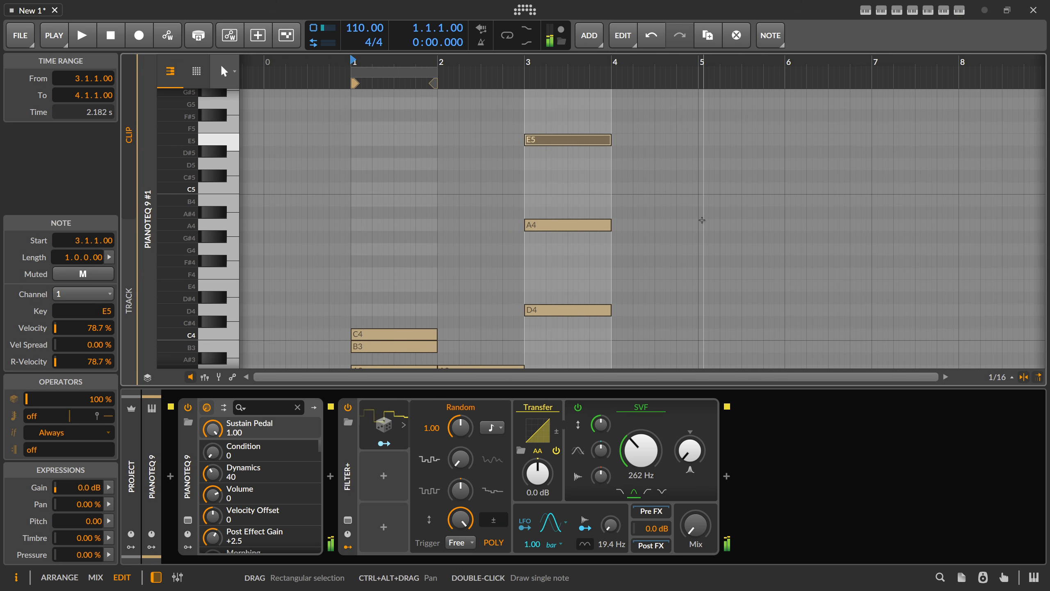
- Add a one-bar B5 note at bar 3, a fifth above E5
scroll(703, 220, "up", 4)
double_click(526, 230)
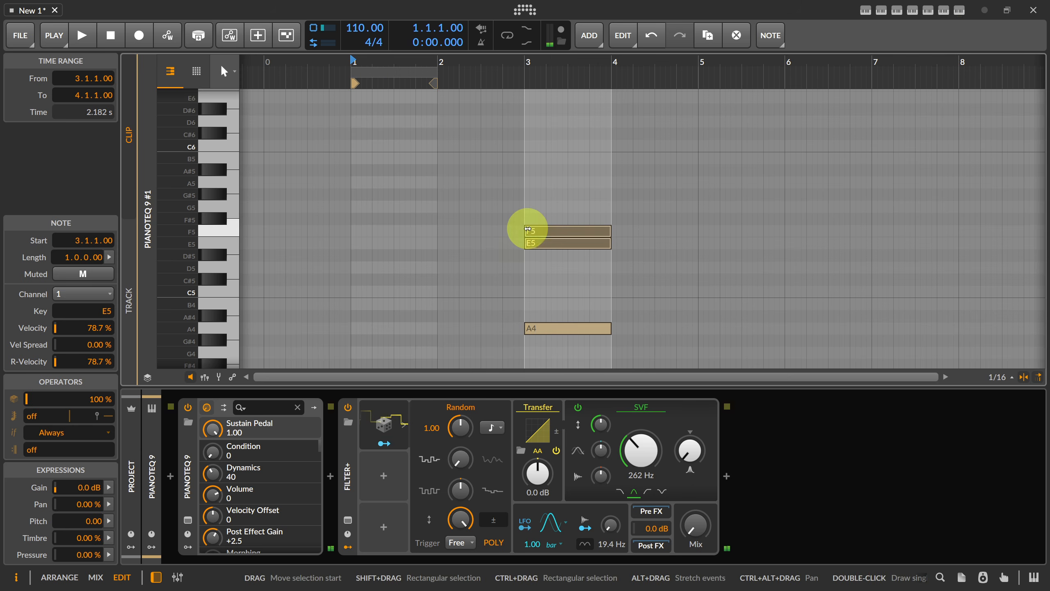
key("Up")
key("Up")
key("Up")
key("Up")
key("Up")
key("Up")
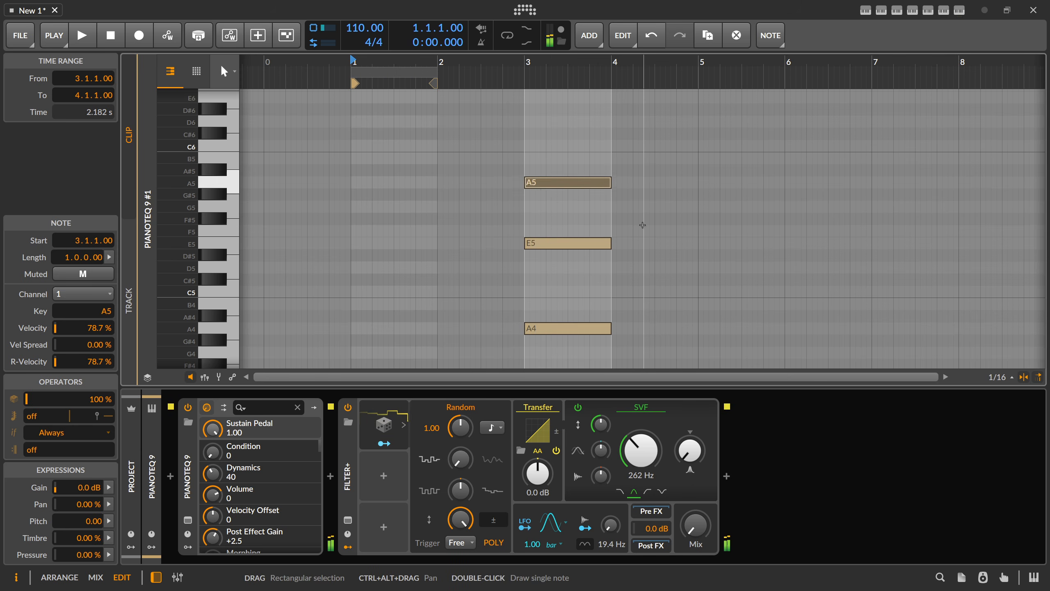
- Try a one-bar F#6 note at bar 3, a fifth above B5
scroll(642, 224, "up", 4)
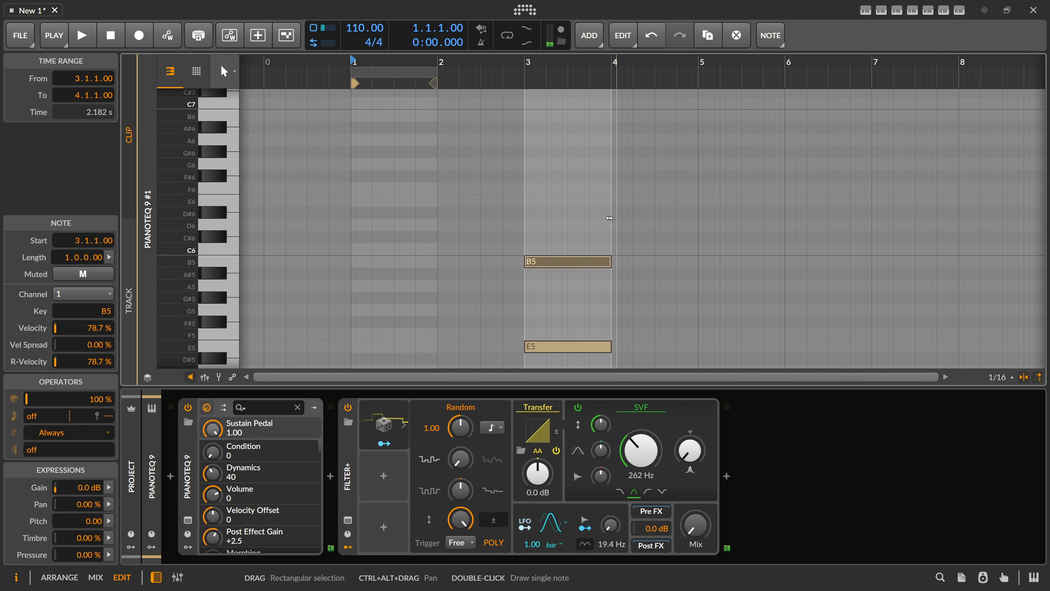
double_click(525, 249)
key("Up")
key("Up")
key("Up")
key("Up")
key("Up")
key("Up")
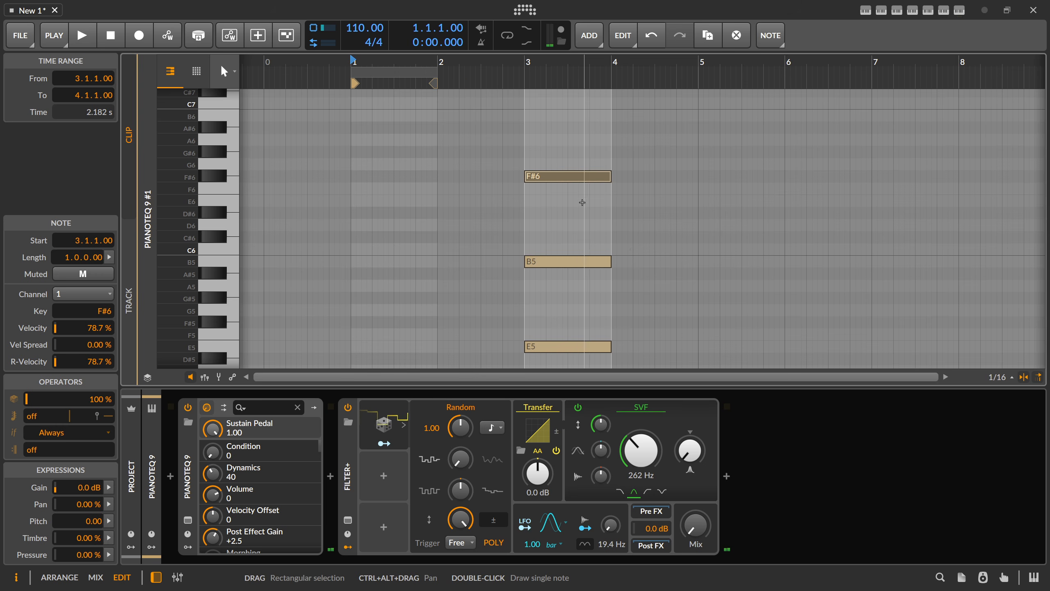
left_click_drag(563, 155, 645, 216)
left_click(645, 216)
- Add a one-bar F2 note at bar 3, a fifth below C3
scroll(579, 224, "down", 16)
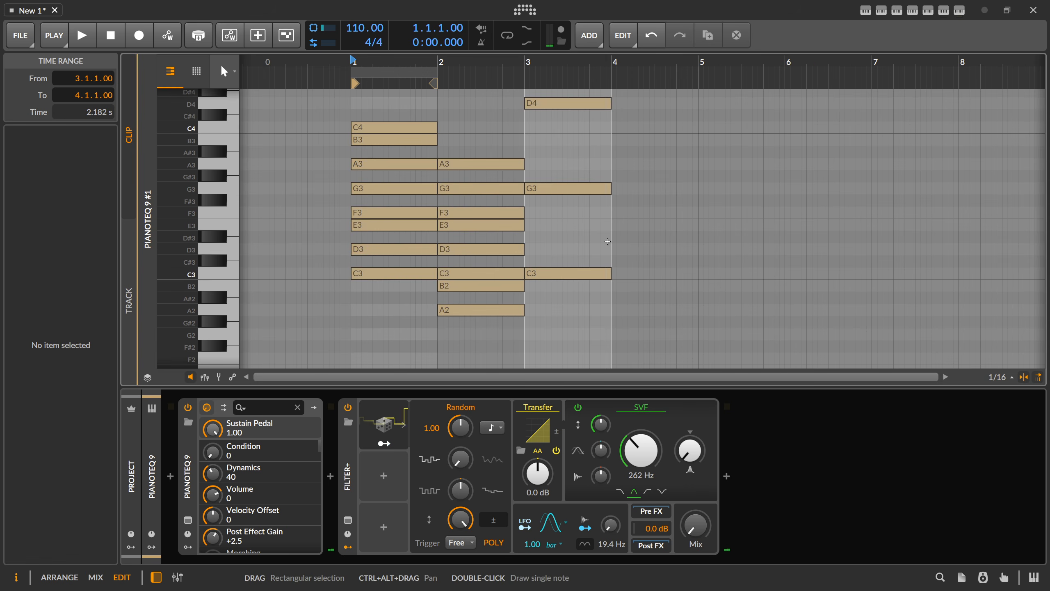
left_click(538, 227)
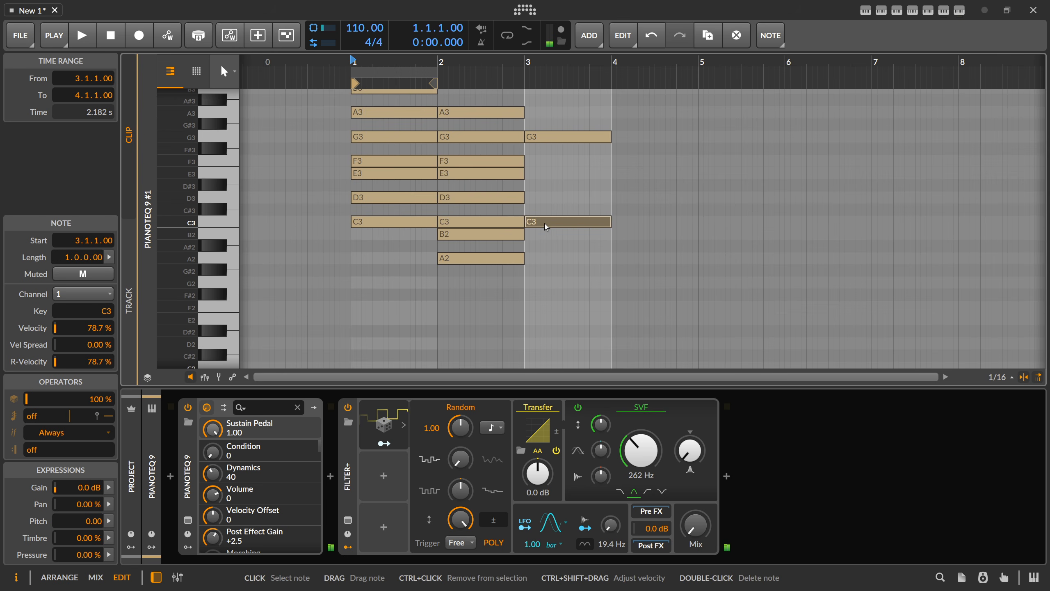
left_click_drag(545, 223, 543, 235)
key("Down")
key("Down")
key("Down")
key("Down")
key("Down")
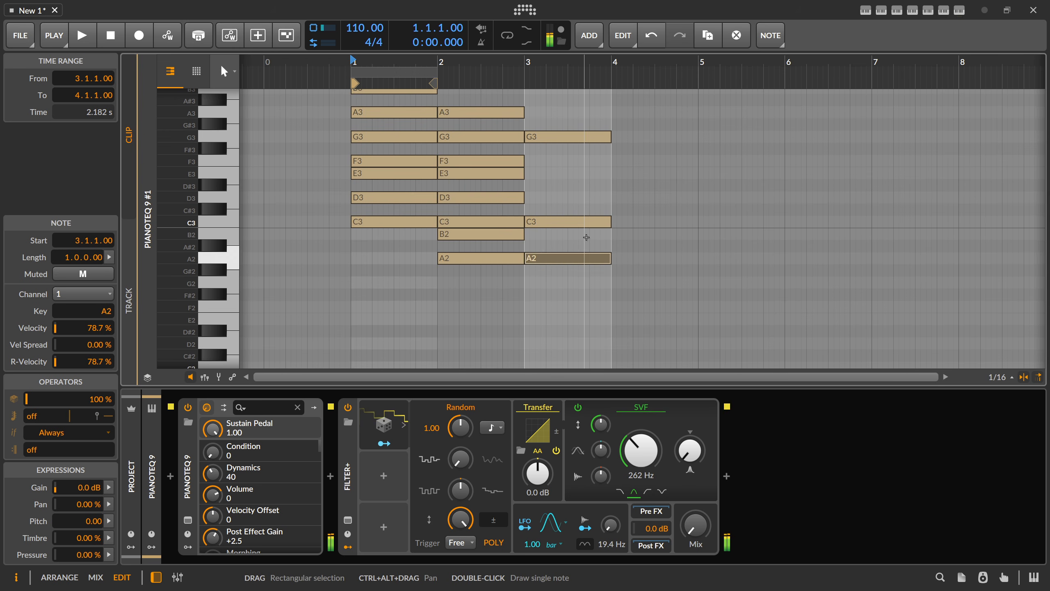
key("Down")
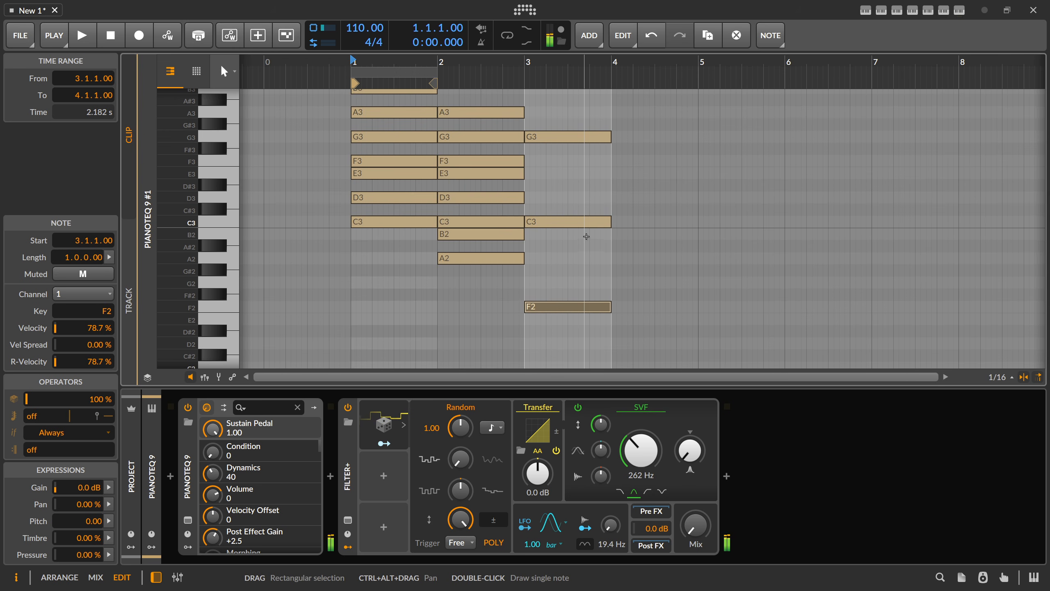
- Examine the whole stack of fifths in bar 3 and highlight the bar 1 notes for comparison
left_click(536, 71)
left_click_drag(536, 70, 536, 97)
scroll(547, 168, "up", 10)
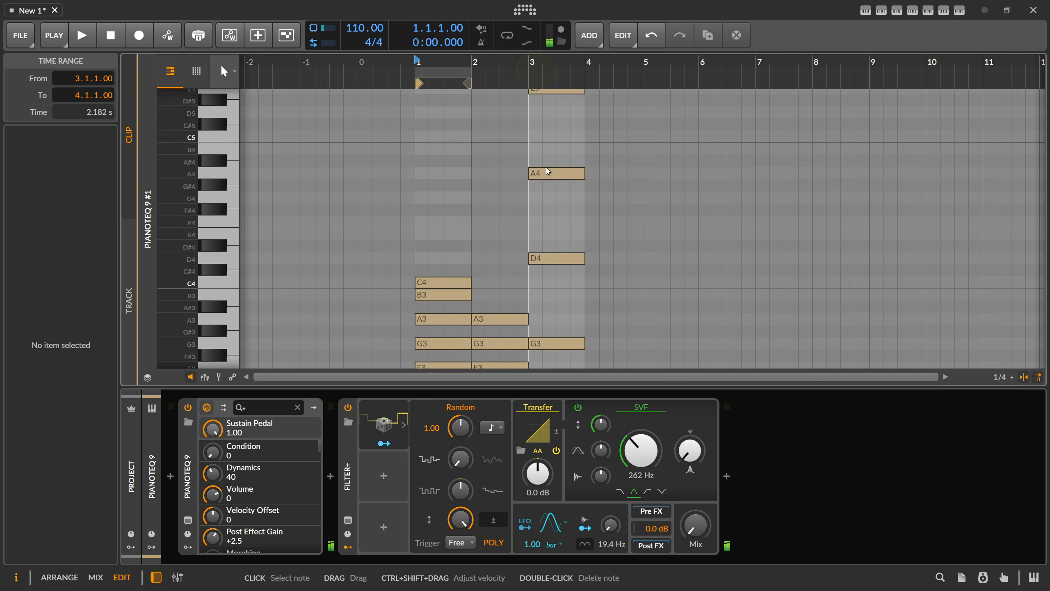
left_click_drag(553, 140, 539, 474)
left_click_drag(176, 200, 160, 200)
scroll(484, 271, "down", 2)
left_click_drag(445, 196, 446, 306)
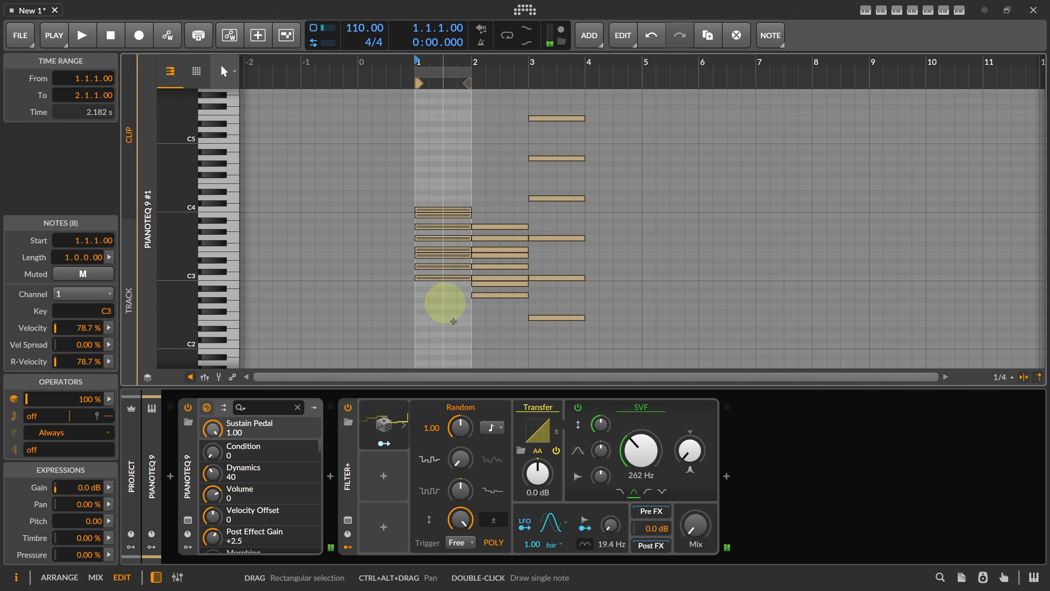
- Transpose the highest bar 3 note, B5, down two octaves to B3
scroll(471, 327, "up", 2)
left_click_drag(546, 122, 547, 131)
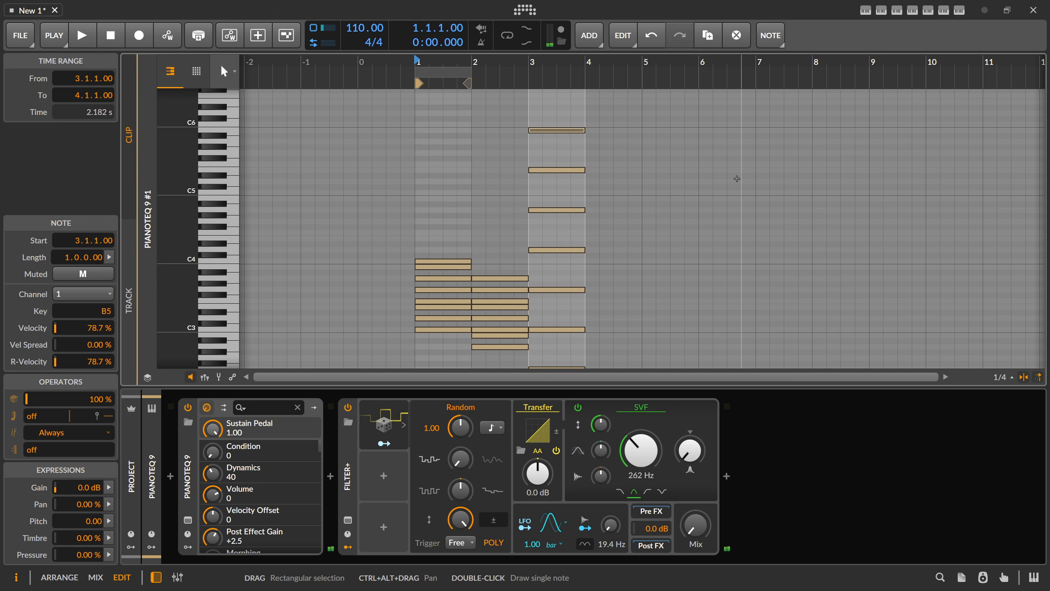
key("shift+Down")
key("shift+Down")
key("shift+Down")
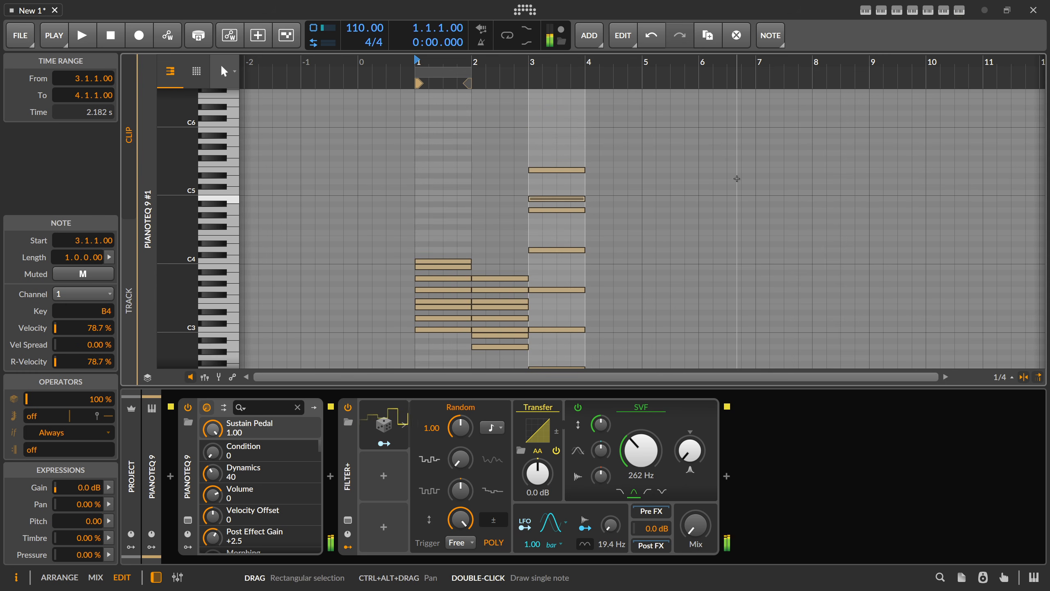
key("shift+Up")
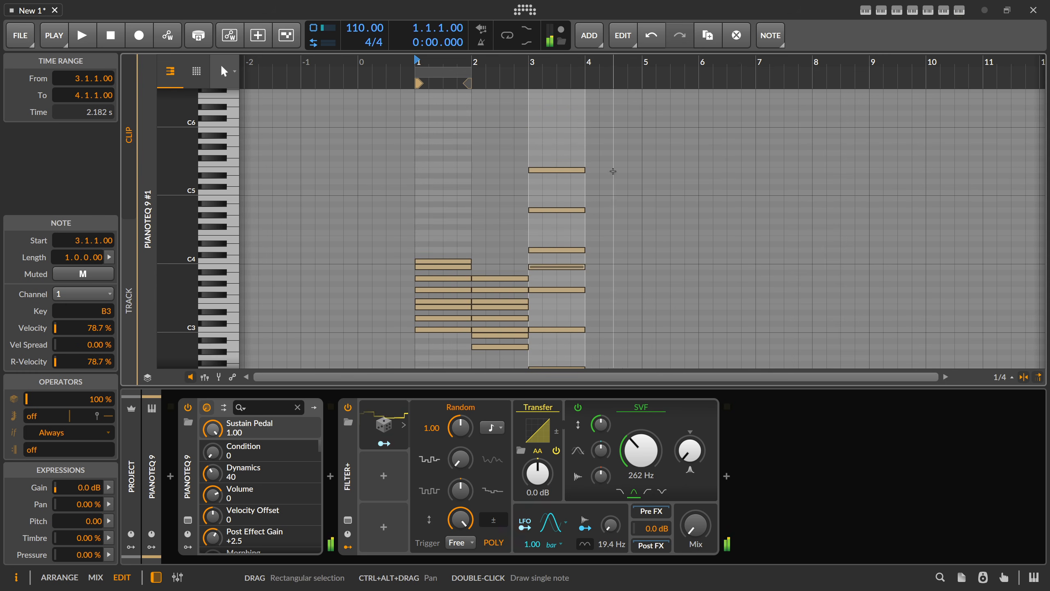
- Transpose the bar 3 notes E5 and A4 down one octave, and F2 up one octave to F3
left_click_drag(558, 156, 553, 212)
key("shift+Down")
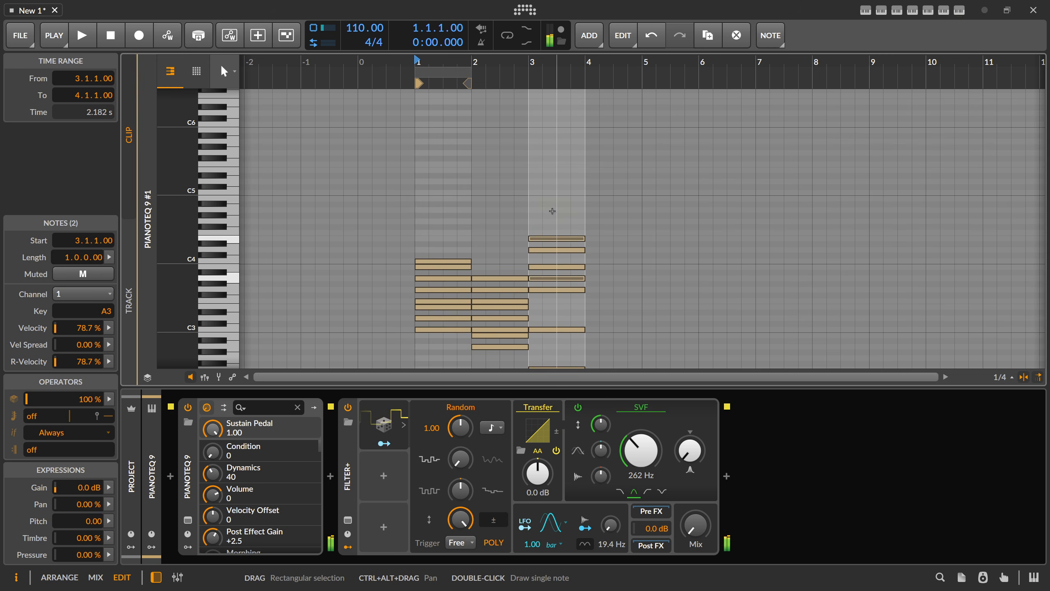
scroll(553, 211, "down", 5)
left_click_drag(546, 277, 553, 261)
key("shift+Up")
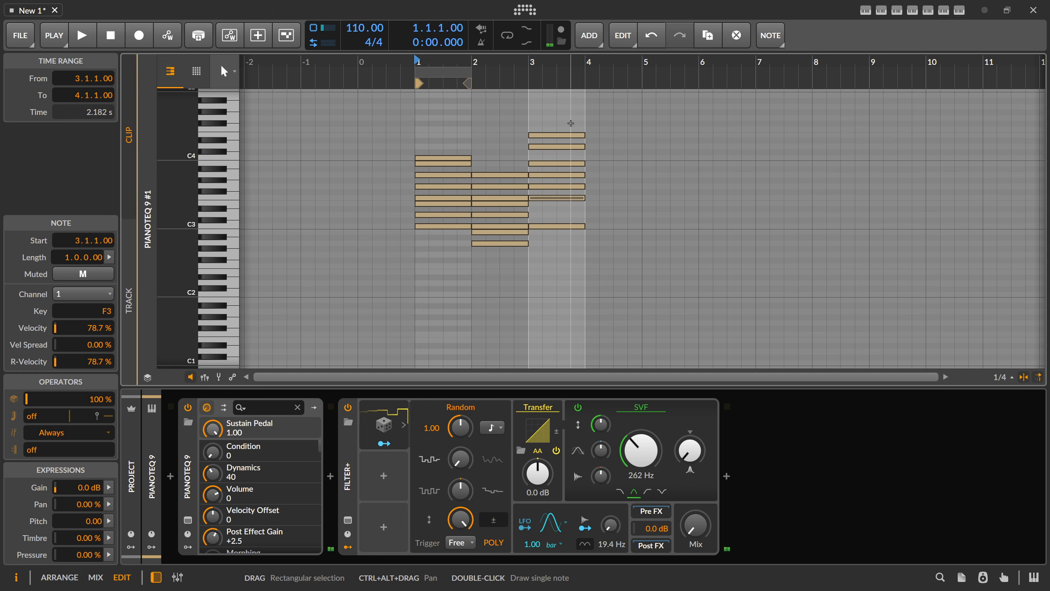
- Undo the octave transpositions of the bar 3 notes, restoring the stack of fifths starting on F2
key("ctrl+z")
key("ctrl+z")
key("ctrl+z")
key("ctrl+z")
key("ctrl+z")
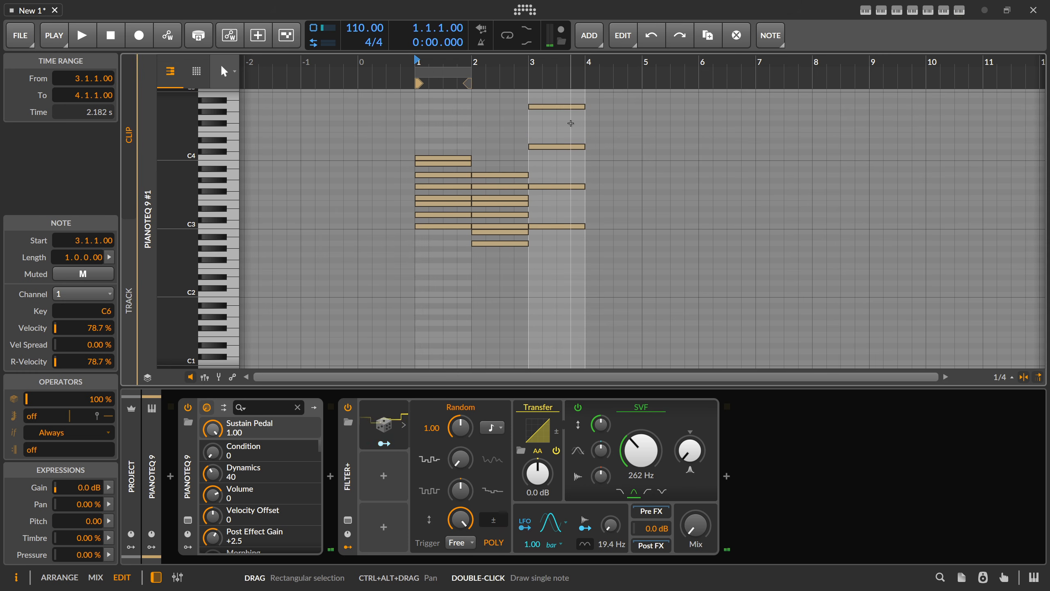
key("ctrl+z")
key("ctrl+z")
key("ctrl+z")
key("ctrl+z")
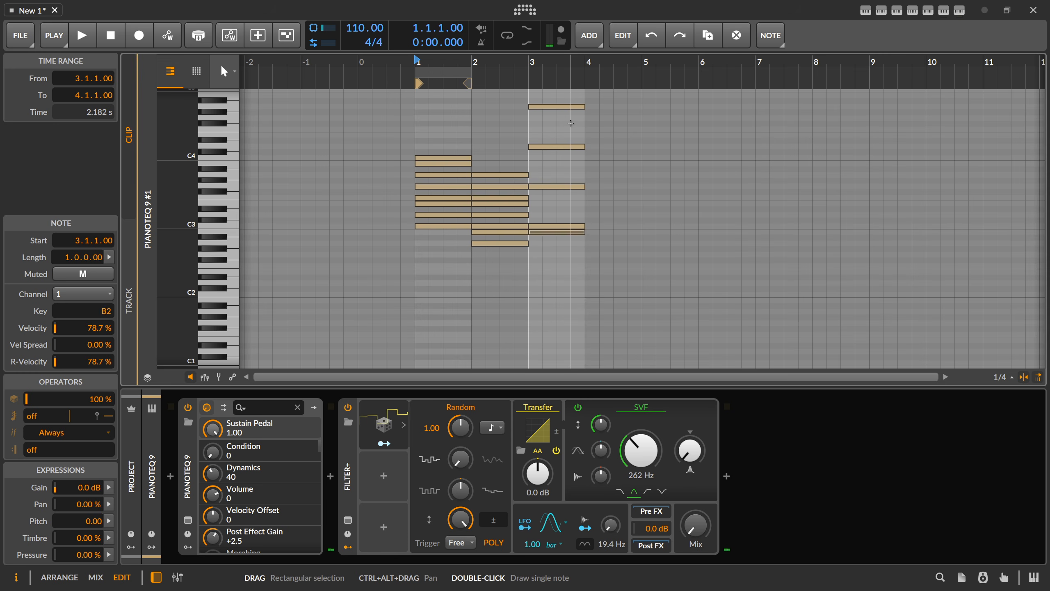
scroll(631, 206, "up", 3)
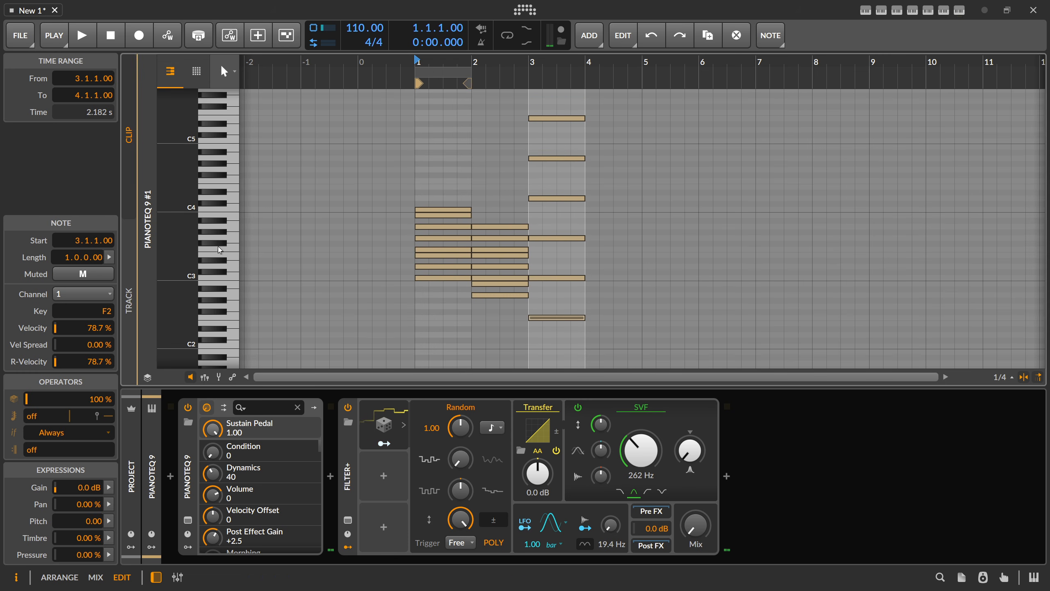
- Enlarge the note lanes until note names are readable and inspect the lowest fifth in bar 3, from F2 to C3
mouse_move(185, 245)
left_mouse_down()
mouse_move(200, 244)
mouse_move(190, 246)
left_mouse_up()
left_click(555, 274)
left_click_drag(555, 274, 554, 352)
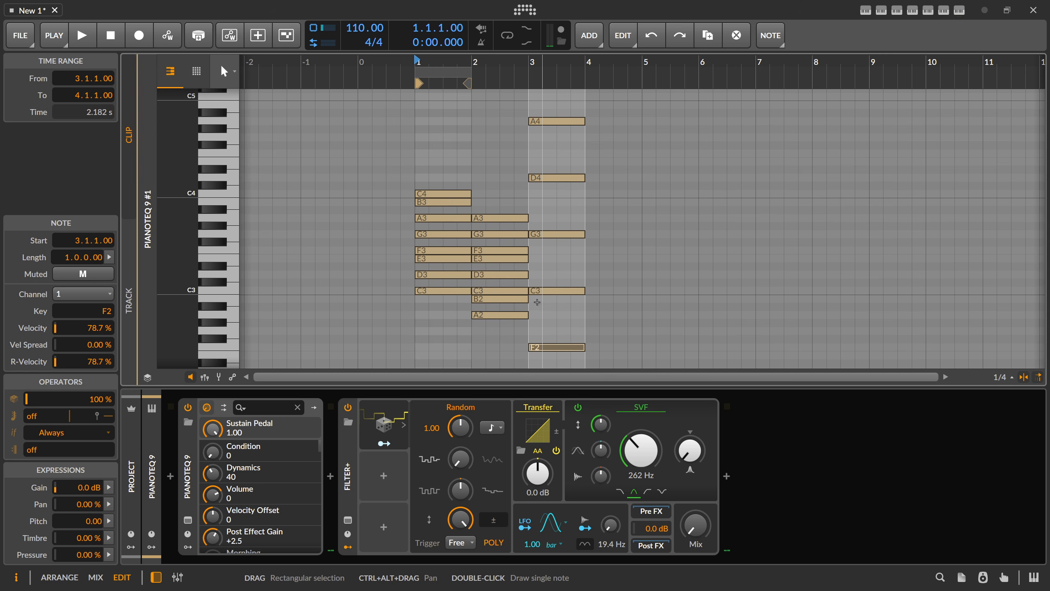
scroll(548, 308, "down", 3)
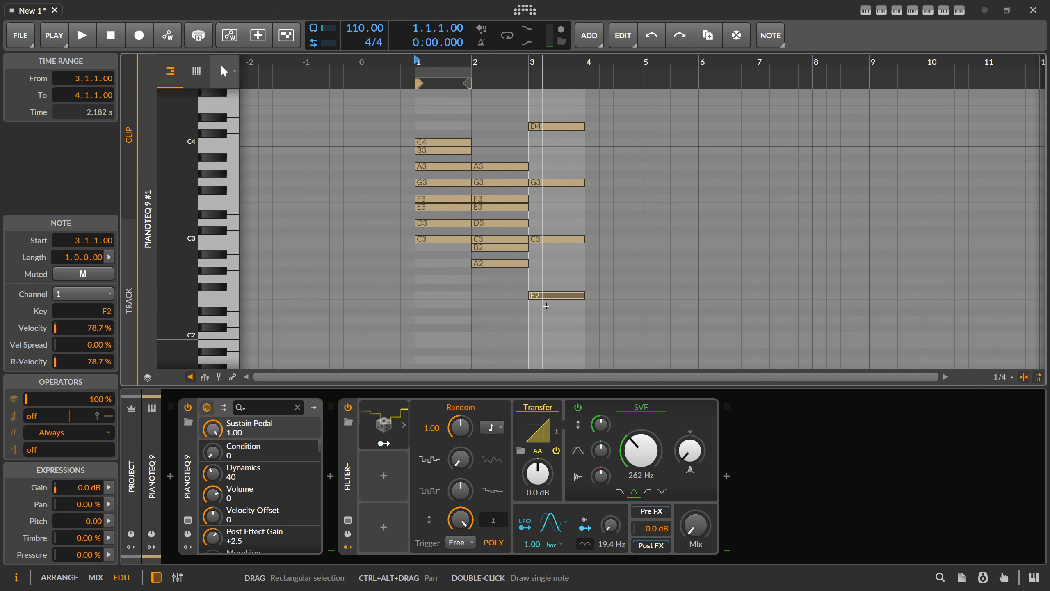
left_click(536, 245)
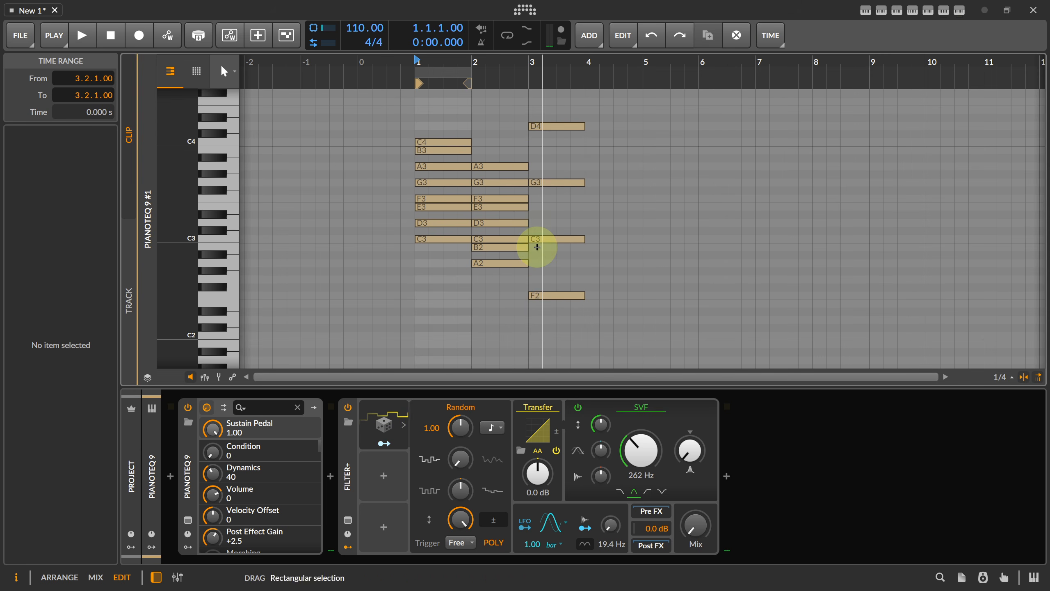
left_click(534, 264)
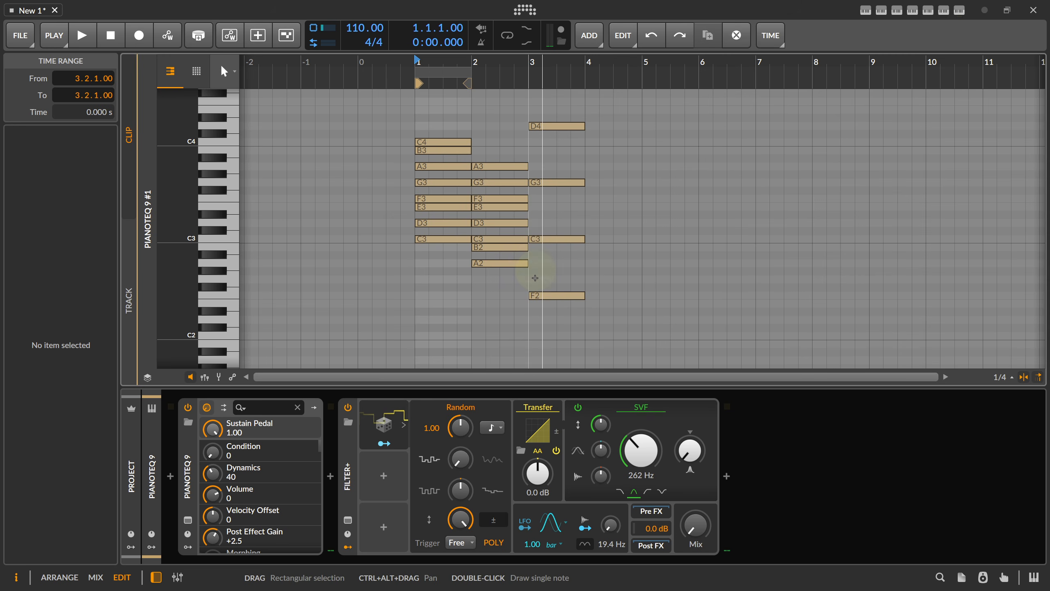
left_click(536, 295)
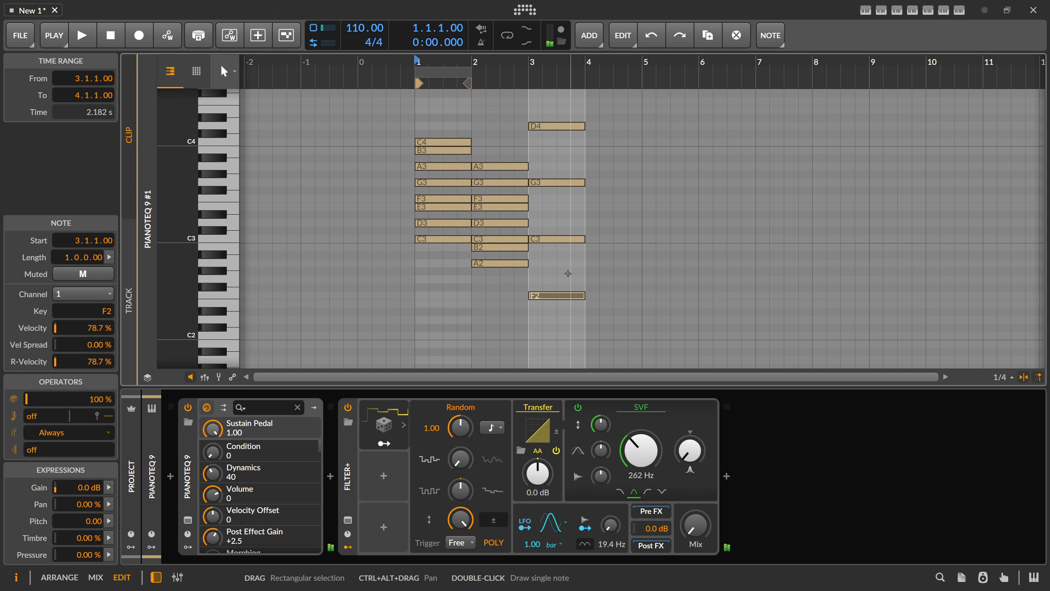
- Examine the whole stack of fifths in bar 3 from F2 up to B5 against the scales in bars 1 and 2
scroll(568, 273, "up", 3)
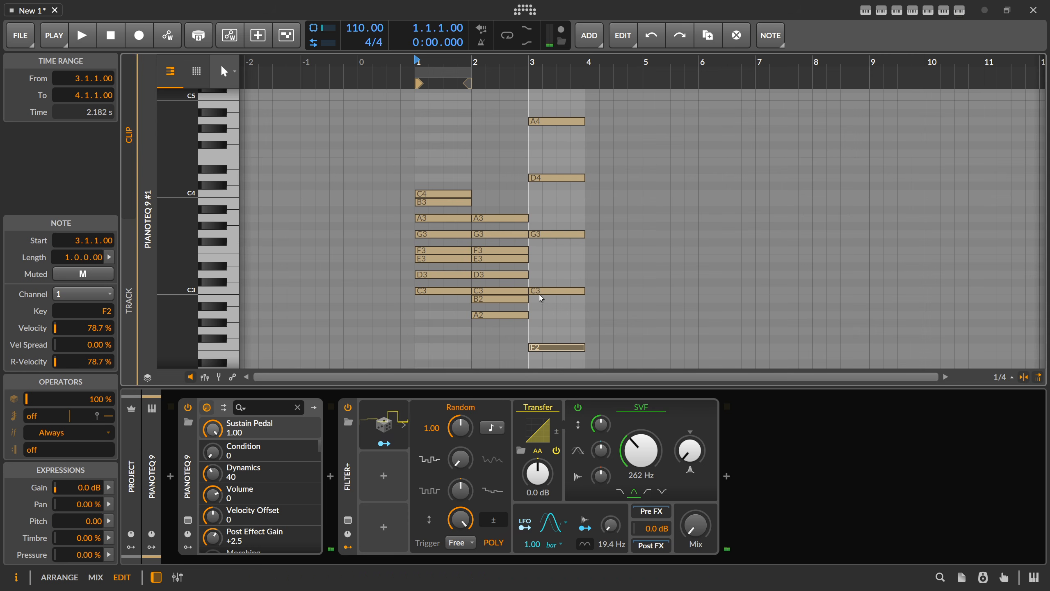
scroll(544, 141, "up", 3)
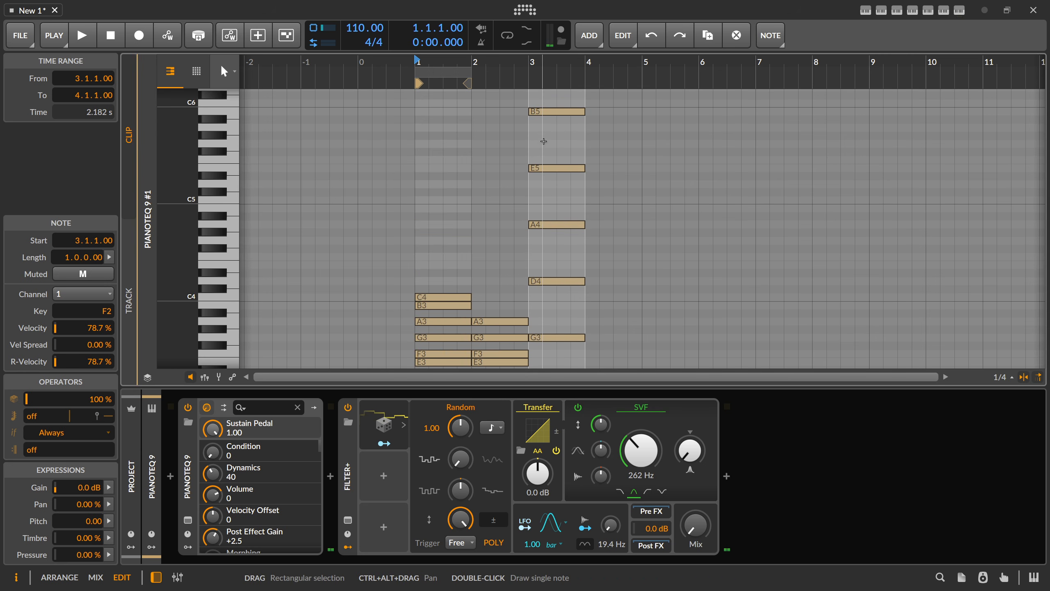
scroll(553, 174, "up", 3)
scroll(554, 214, "down", 3)
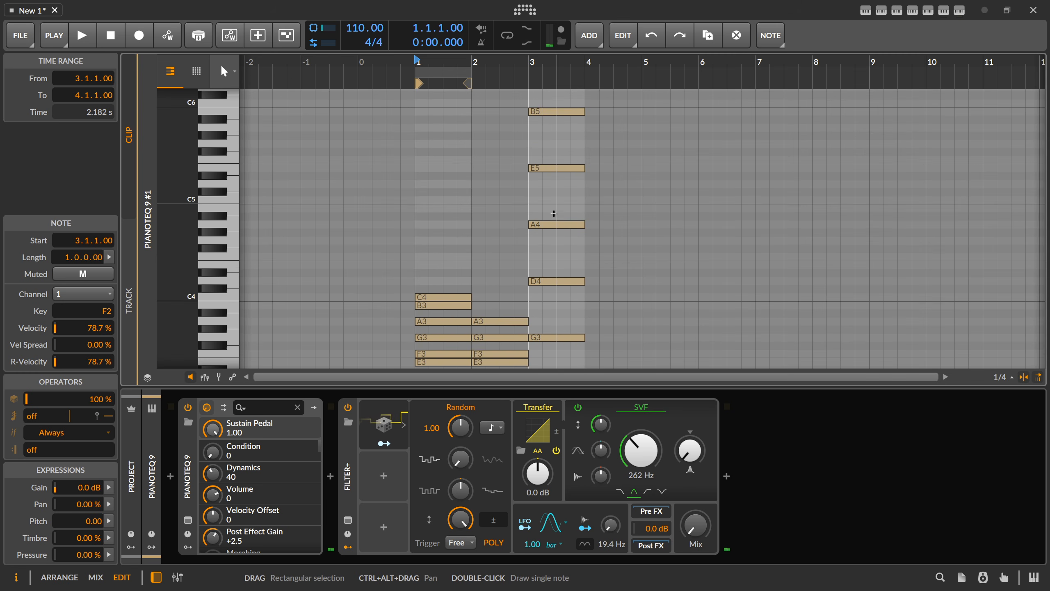
scroll(559, 216, "down", 3)
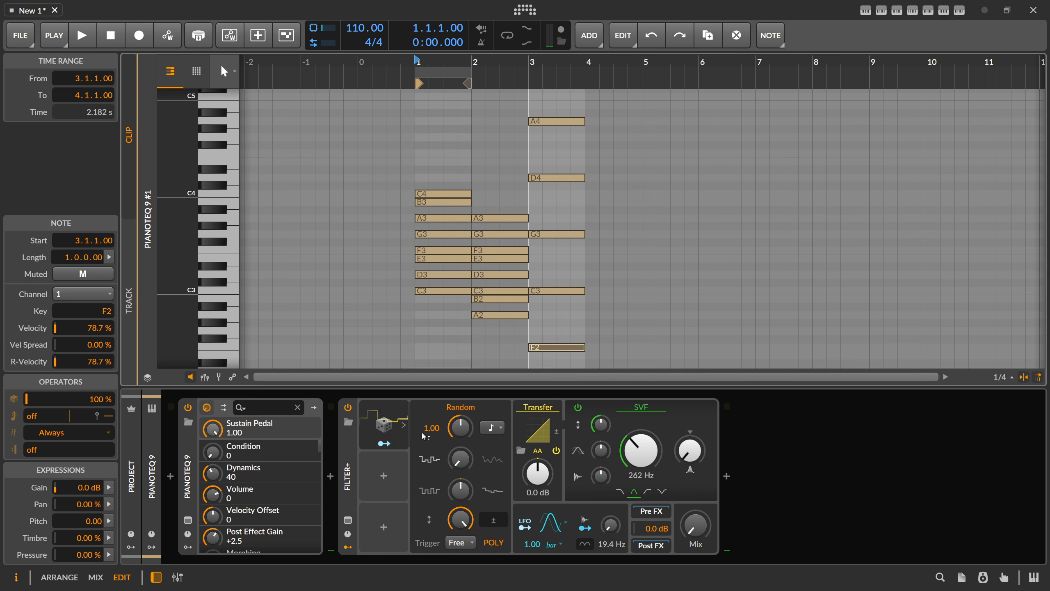
scroll(613, 207, "down", 3)
left_click(788, 159)
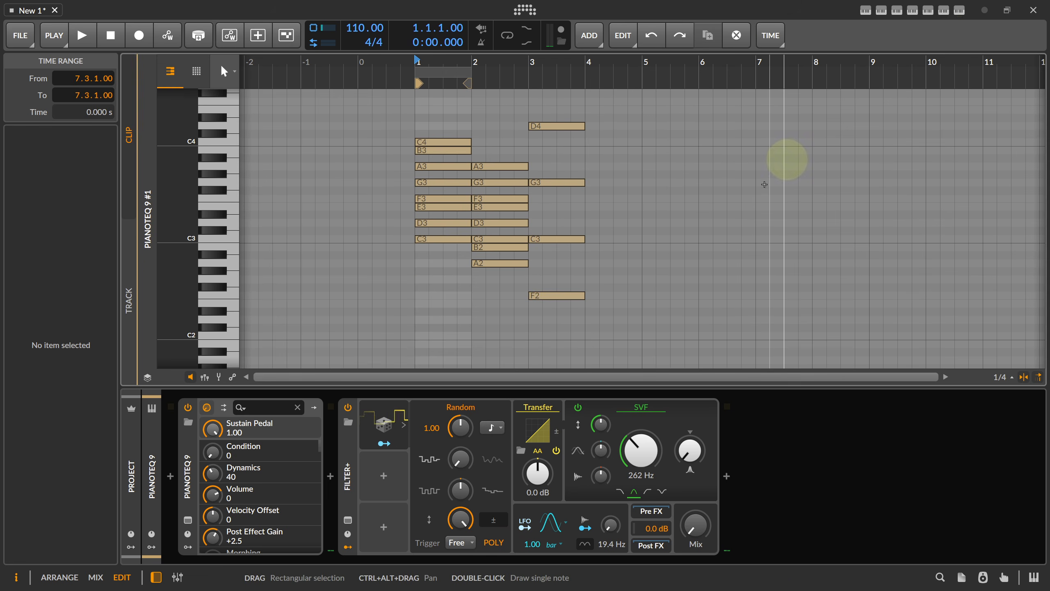
scroll(587, 248, "up", 3)
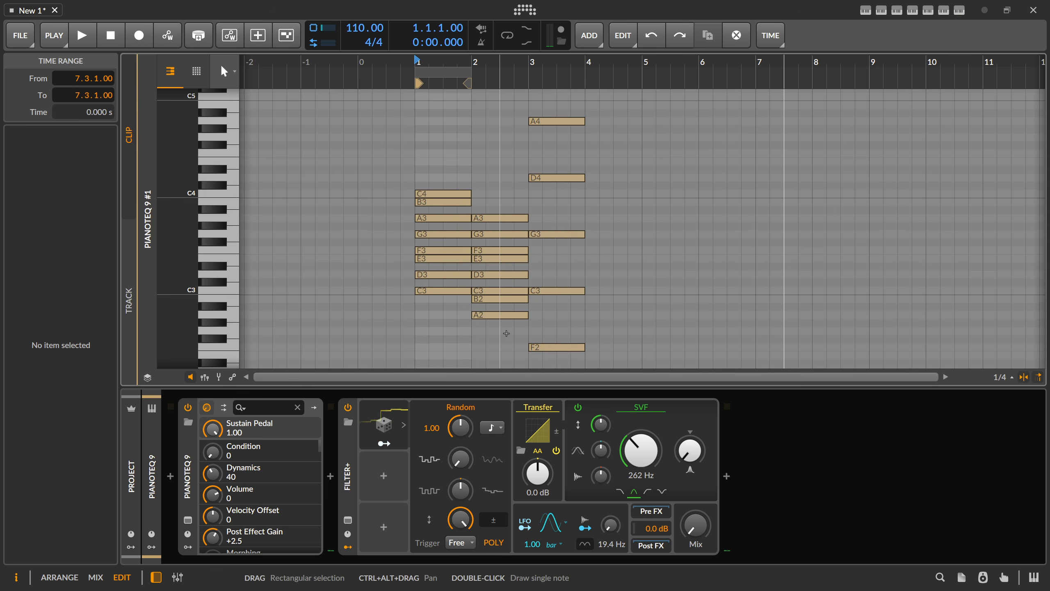
scroll(507, 333, "down", 3)
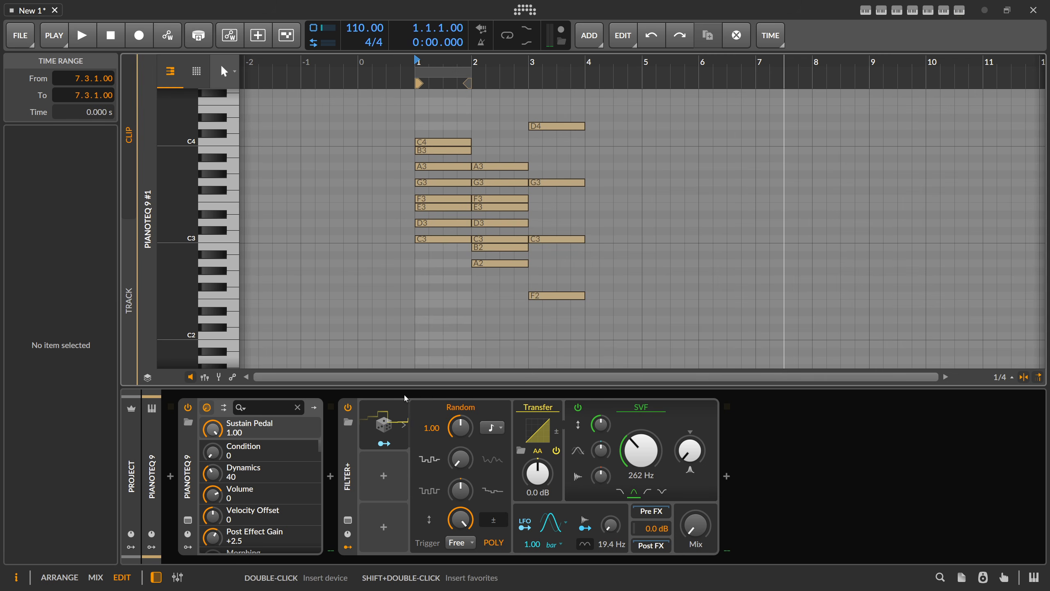
- Add a Quantize modulator to Filter+ in the empty slot below the Random modulator
left_click(395, 441)
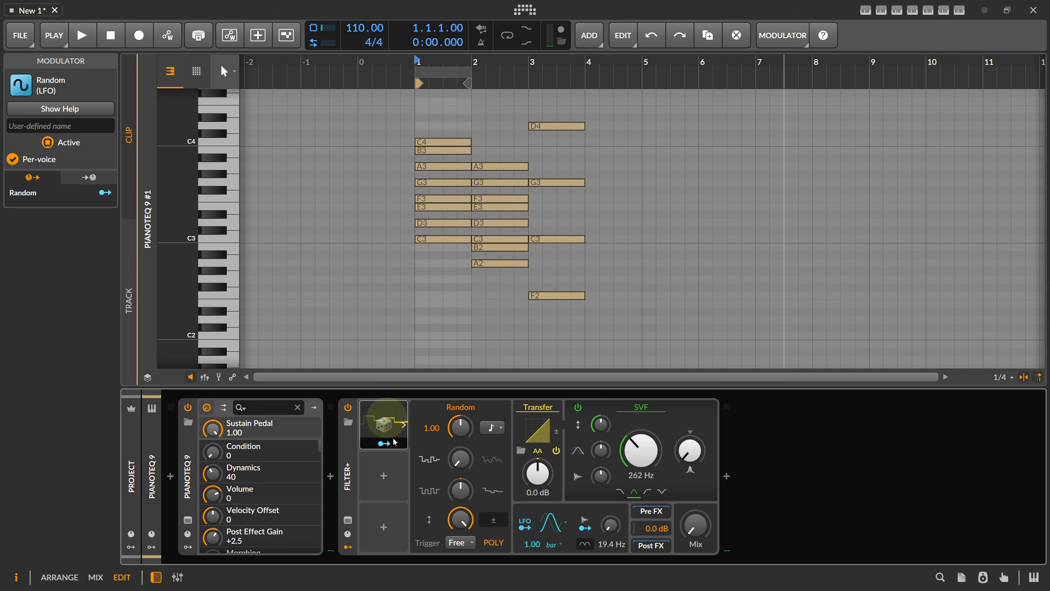
left_click(384, 477)
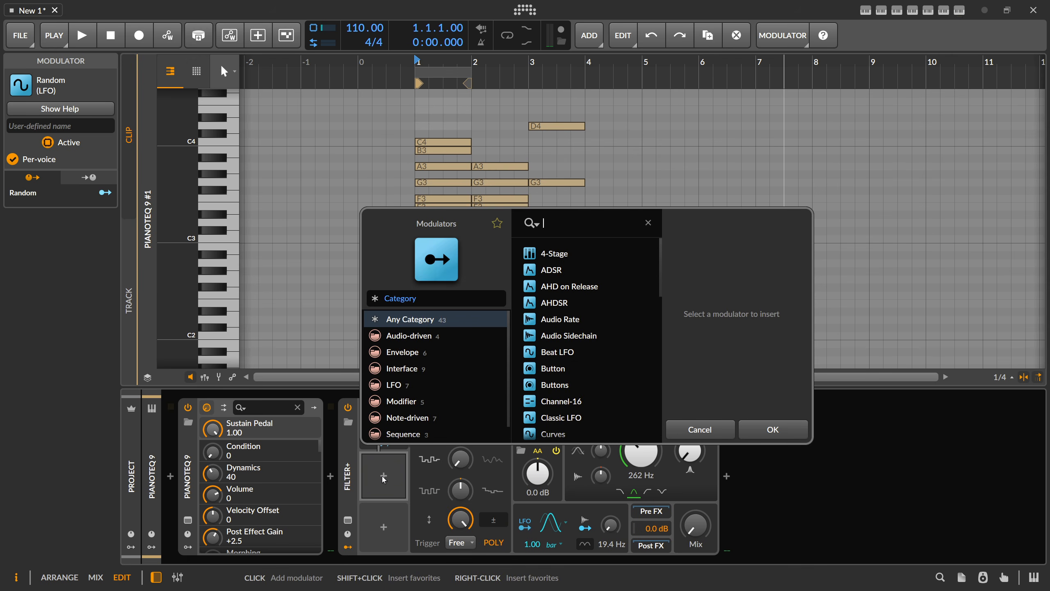
type("quan")
double_click(558, 253)
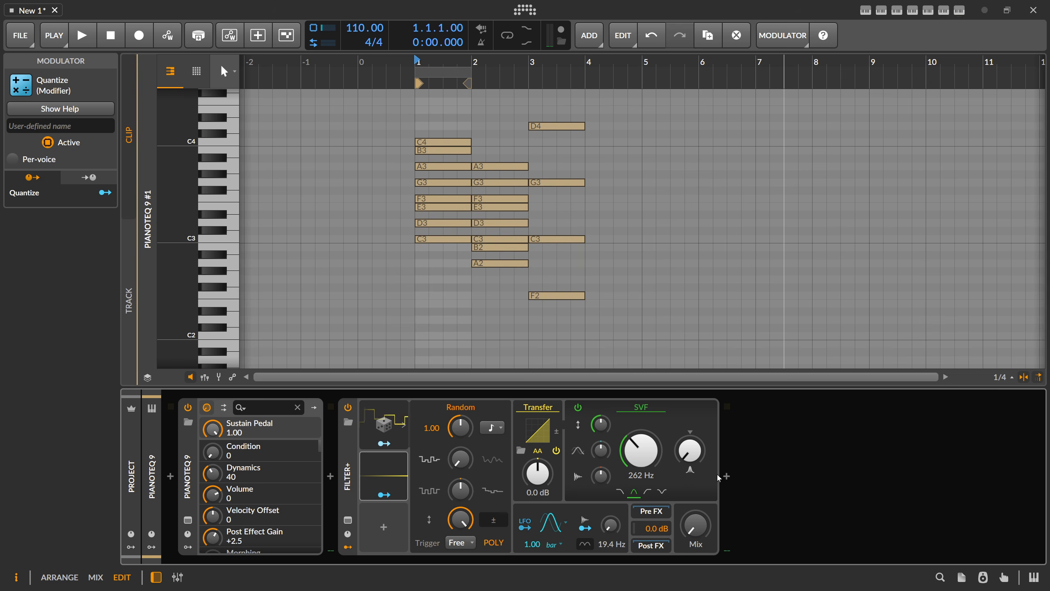
- Switch to the Windows calculator, place it beside the bar 3 notes, and enter 7
key("super")
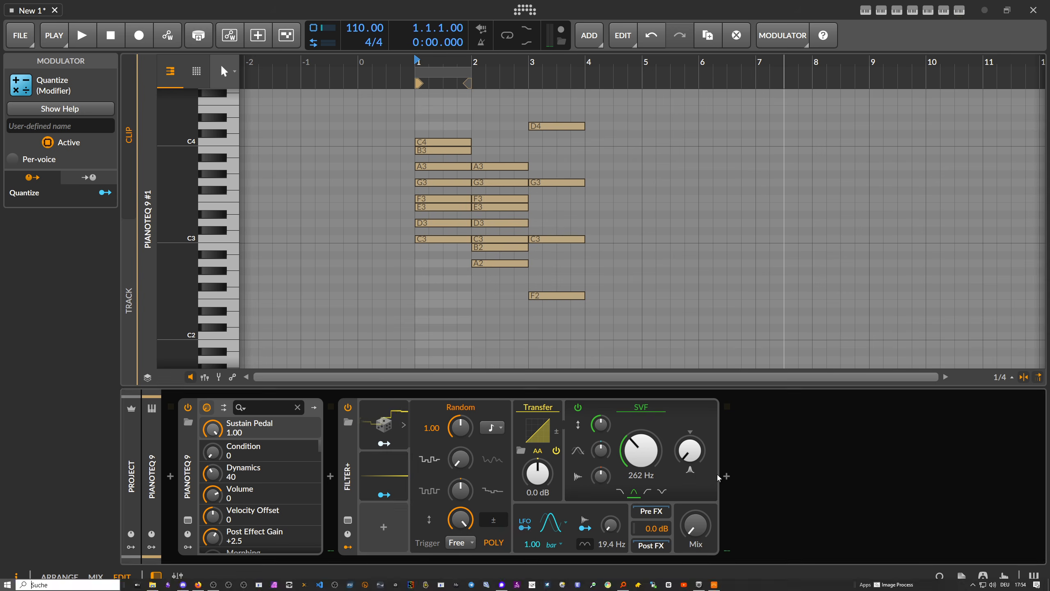
type("re")
key("Return")
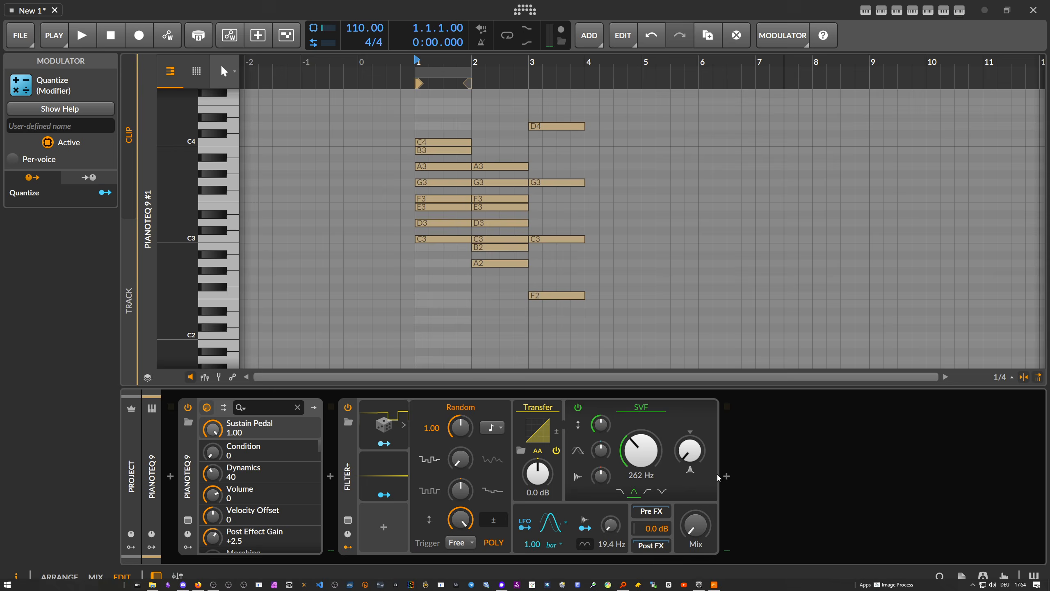
left_click_drag(706, 124, 837, 122)
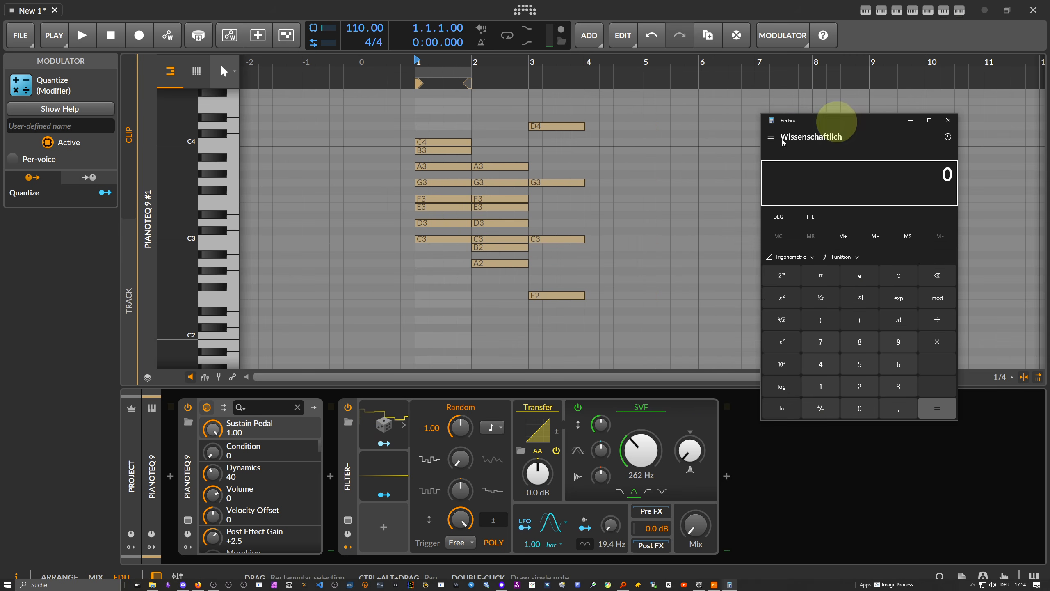
left_click_drag(620, 73, 570, 72)
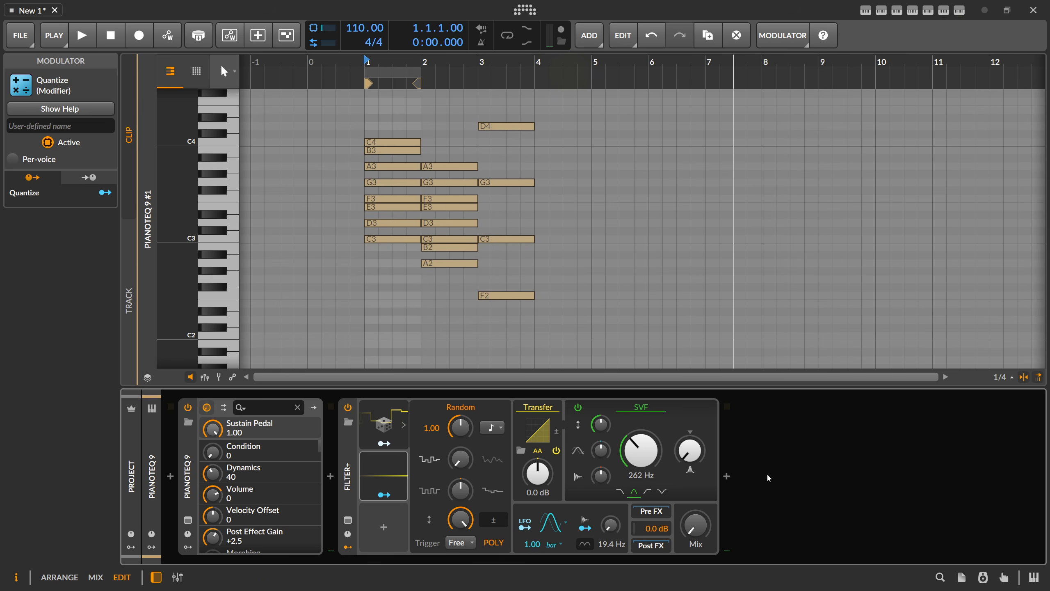
key("alt+Tab")
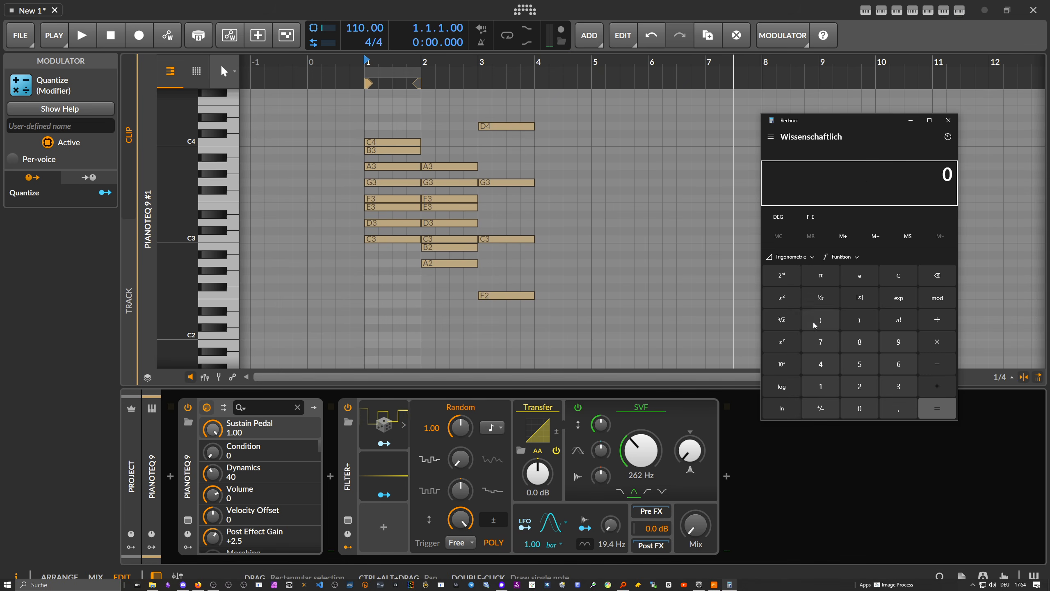
left_click(821, 342)
left_click_drag(847, 124, 808, 125)
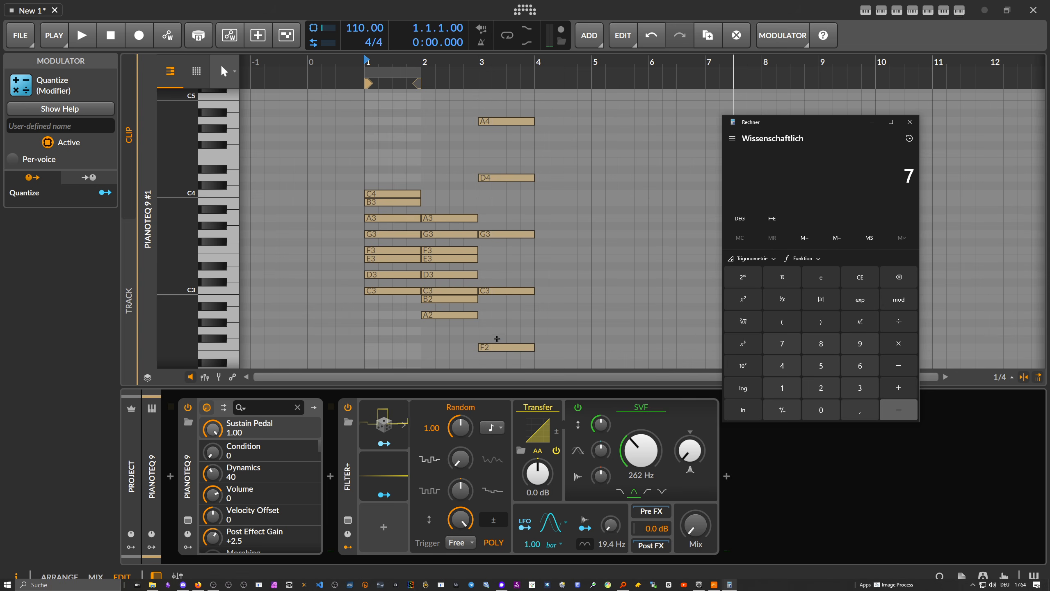
- Go through the bar 3 notes upward to B5 and count the fifths in the stack
left_click(500, 284)
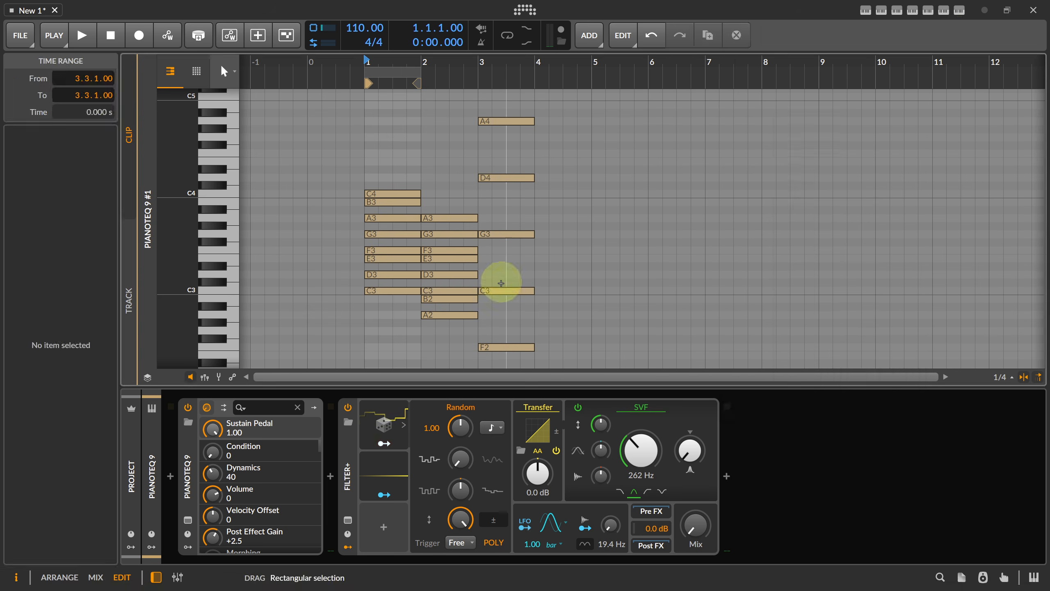
left_click(501, 291)
left_click(504, 235)
scroll(505, 219, "up", 2)
mouse_move(504, 218)
left_mouse_down()
mouse_move(494, 286)
mouse_move(499, 234)
left_mouse_up()
scroll(502, 210, "up", 2)
left_click(504, 164)
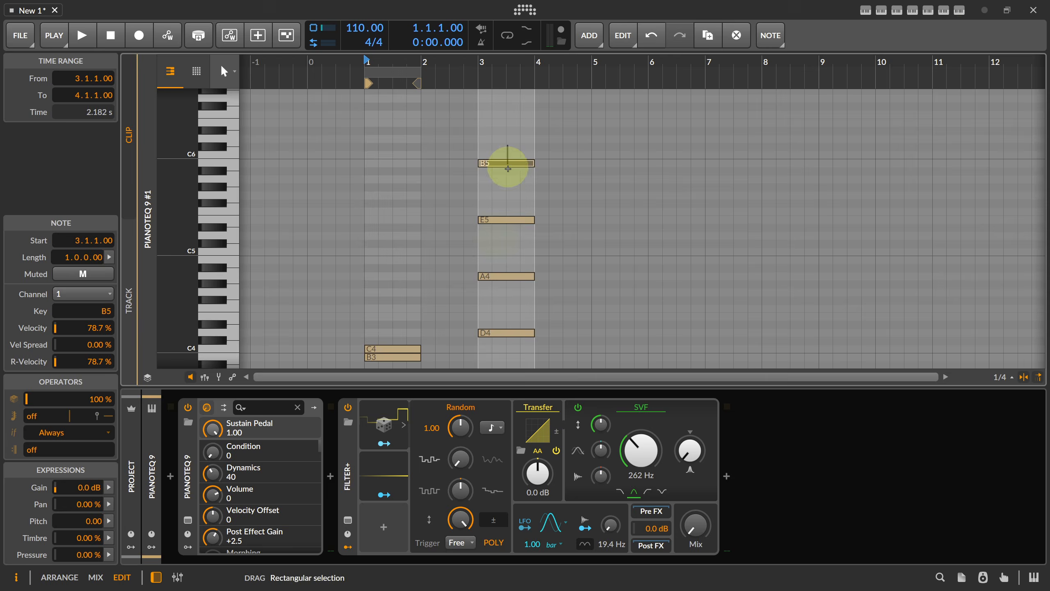
- Multiply the 7 in the calculator by 6
key("alt+Tab")
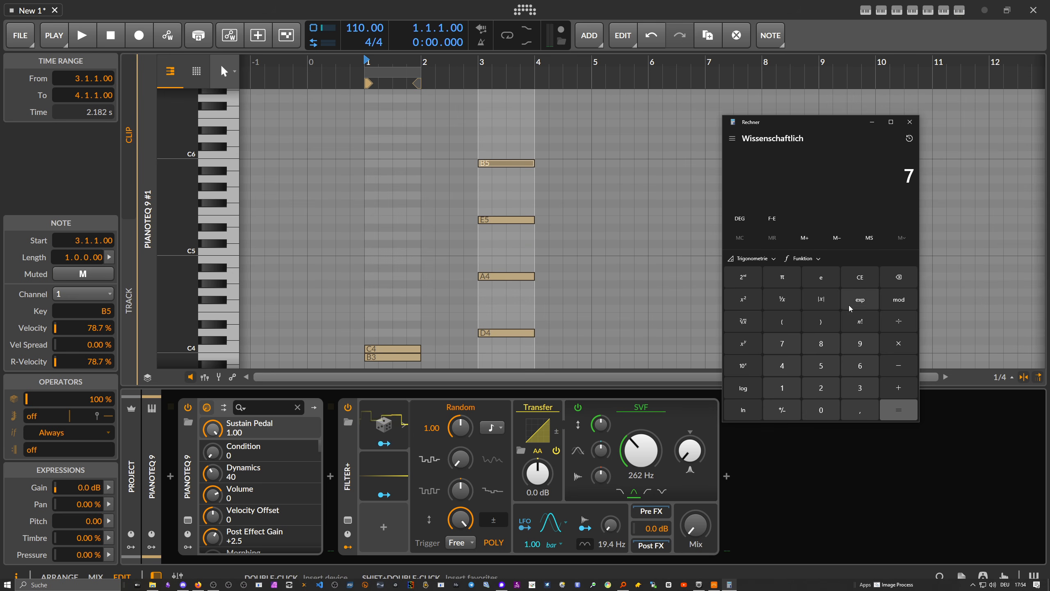
left_click(895, 342)
left_click(869, 364)
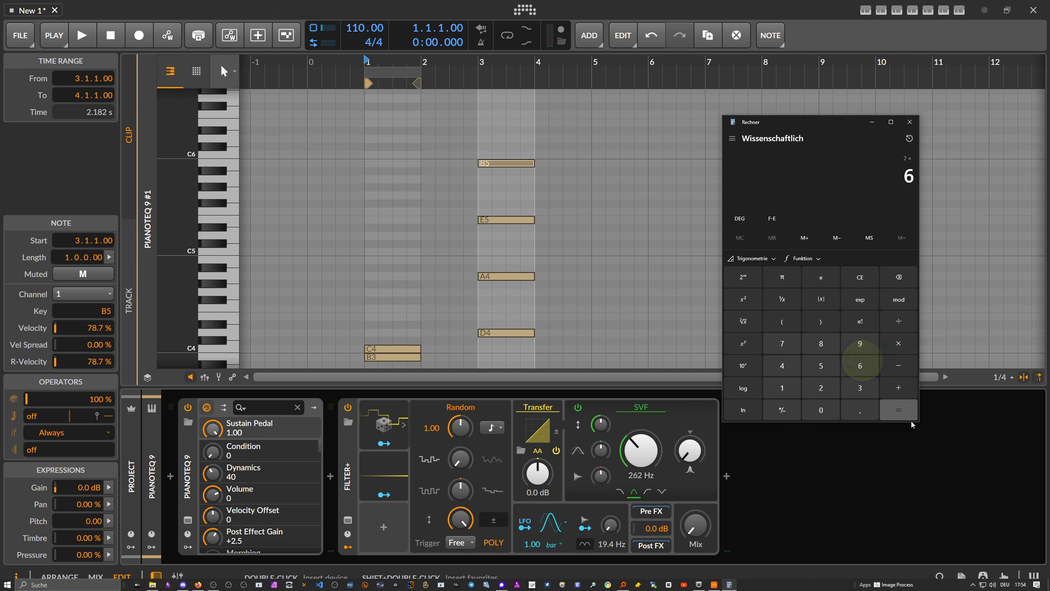
left_click(898, 411)
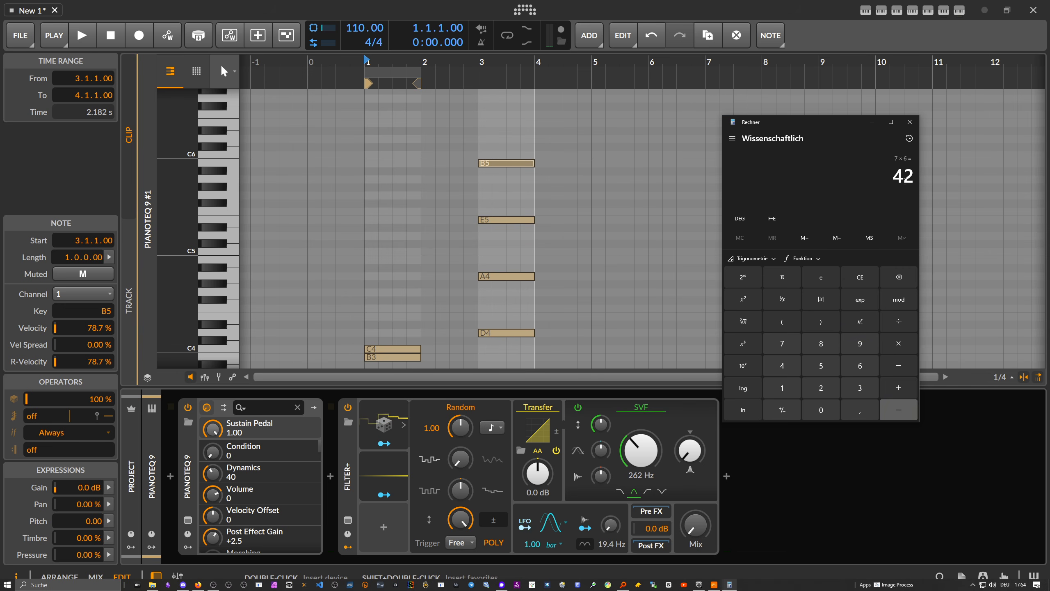
- Map the Quantize modulator to the SVF cutoff with a modulation amount of 42, checking it against the calculator result
left_click(581, 19)
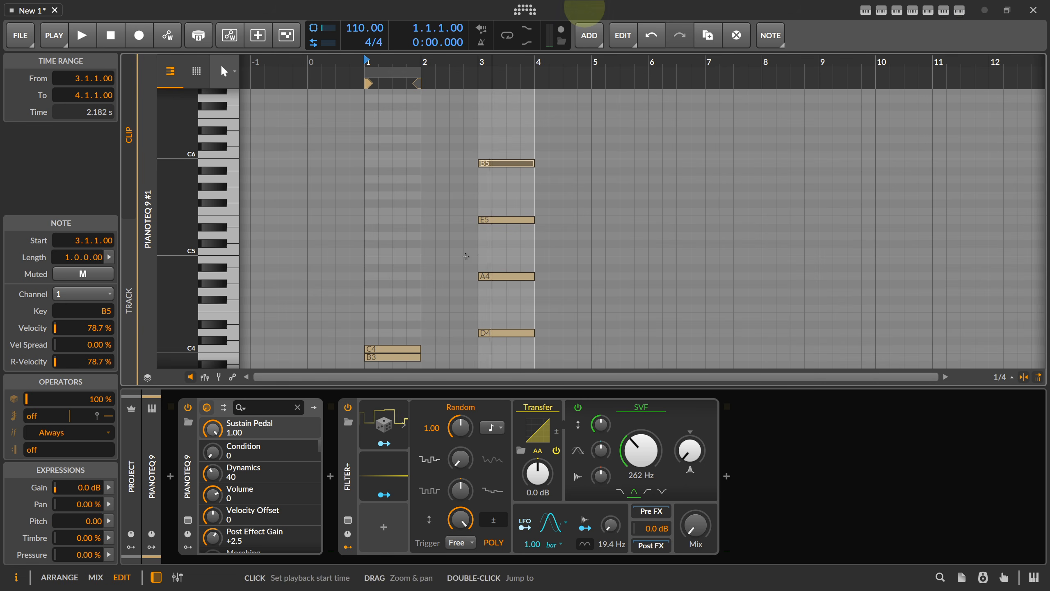
left_click(384, 494)
left_click(384, 476)
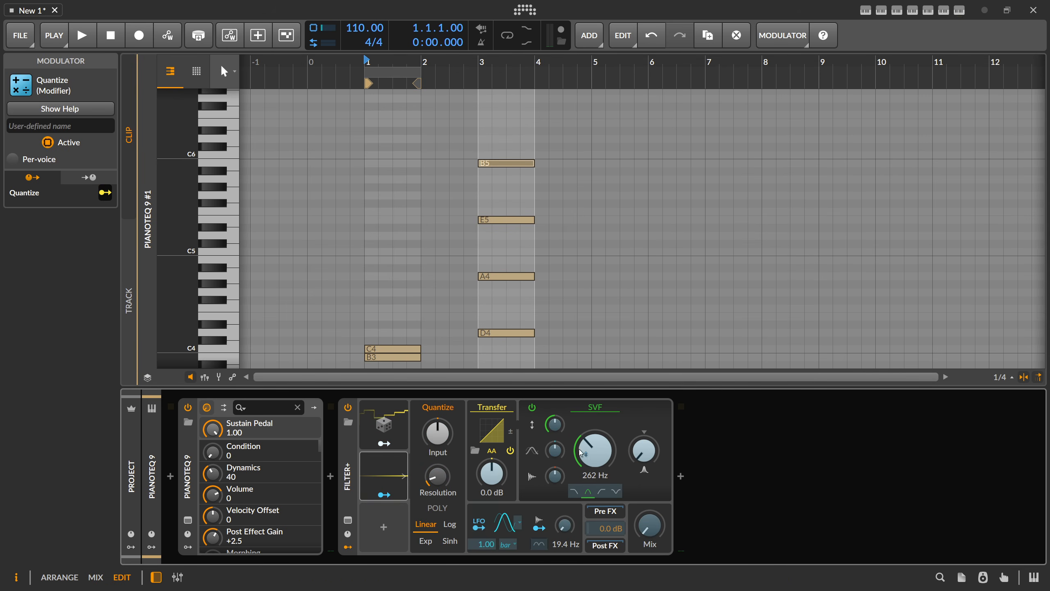
left_click_drag(594, 450, 594, 412)
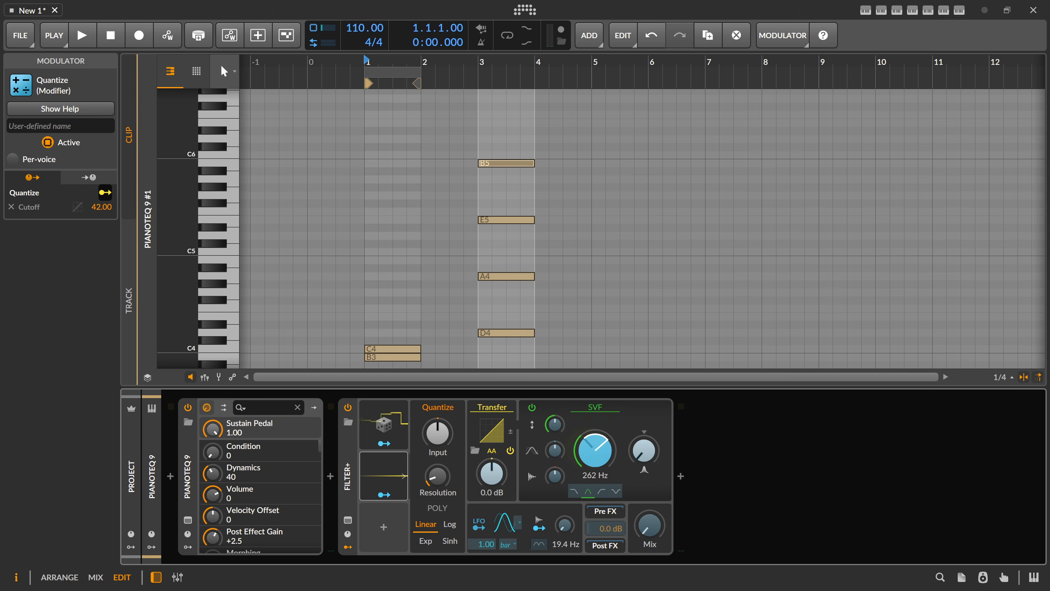
key("alt+Tab")
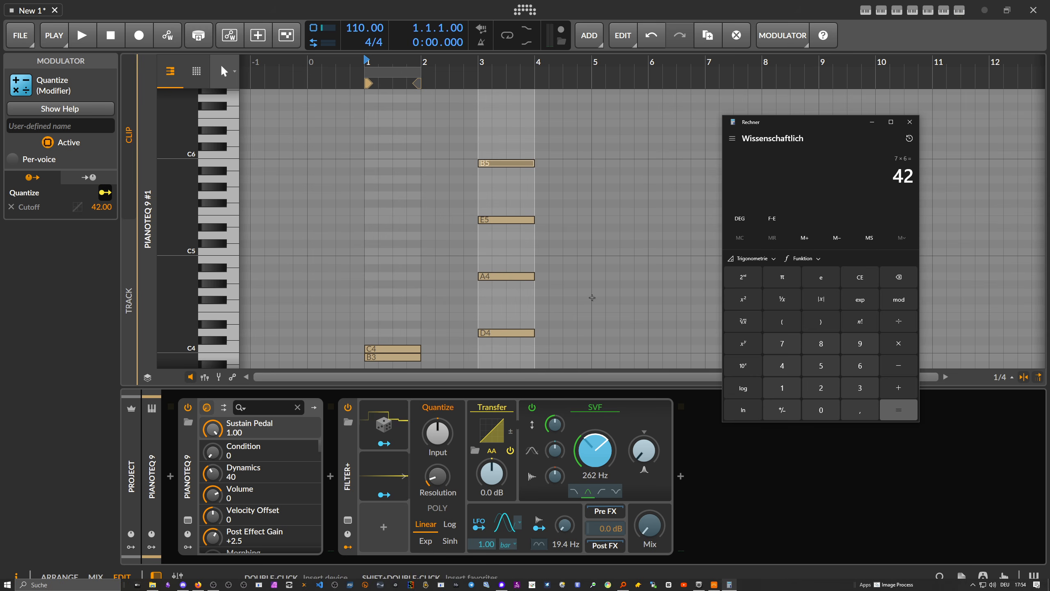
key("alt+Tab")
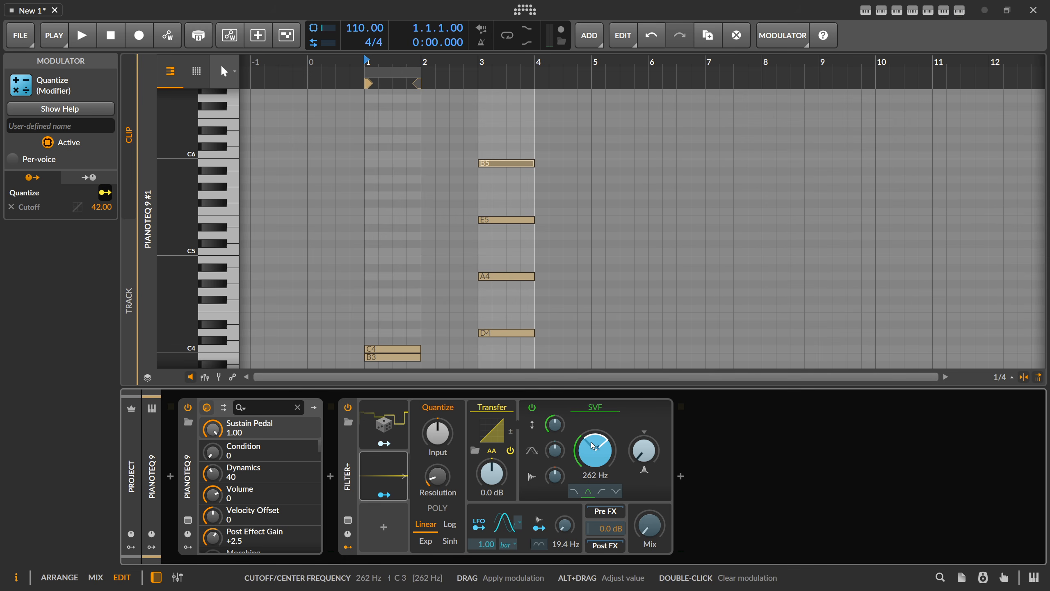
- Finish the cutoff mapping and set the Quantize modulator's Resolution to 6
left_click(384, 495)
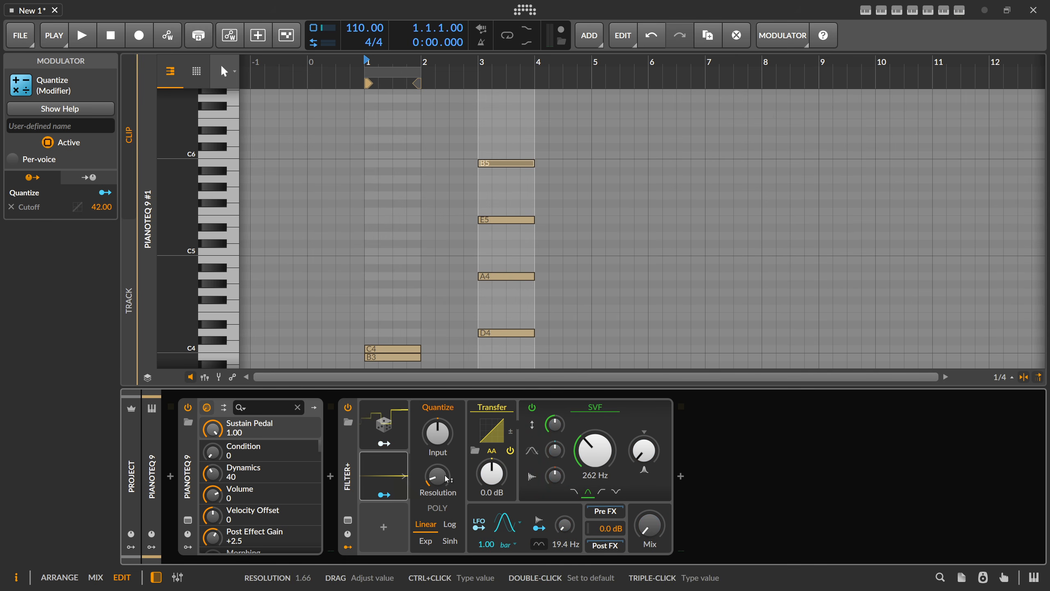
left_click(440, 477, "ctrl")
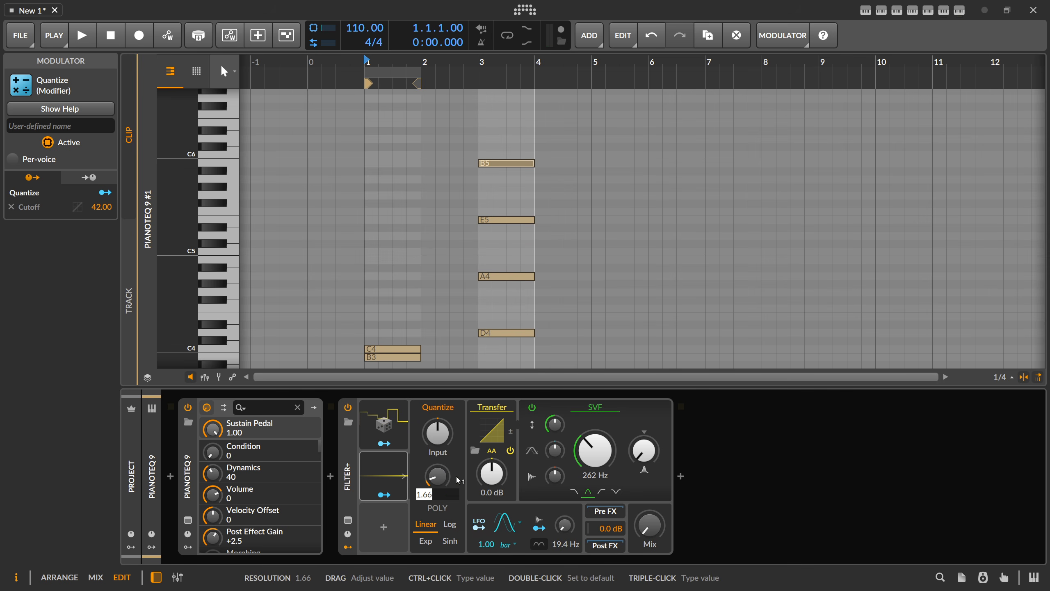
type("6")
key("Return")
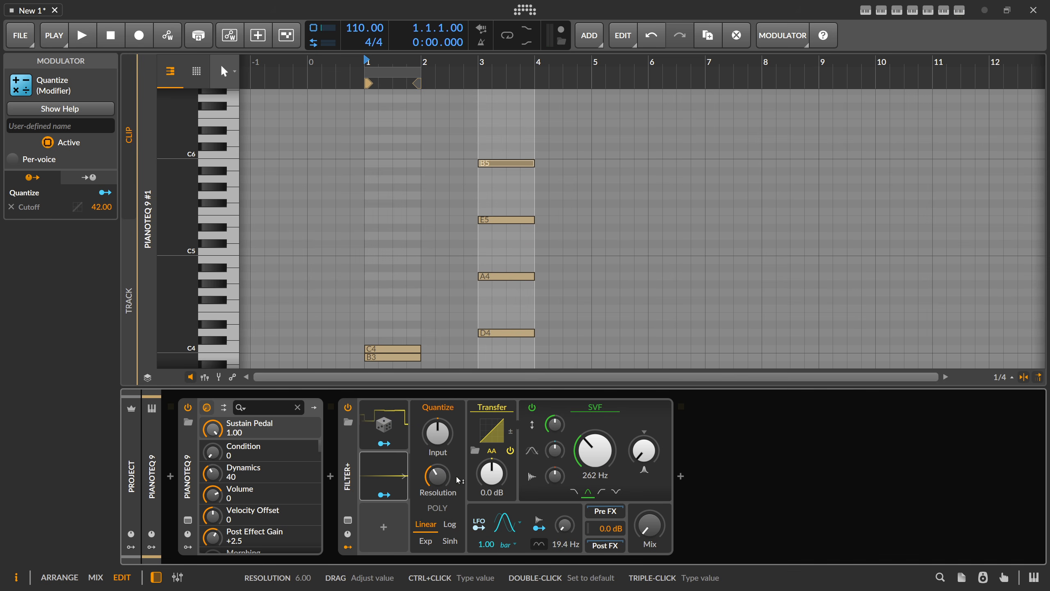
- Map the Random modulator to the Quantize modulator's Input with a modulation amount of 1.000
left_click(392, 448)
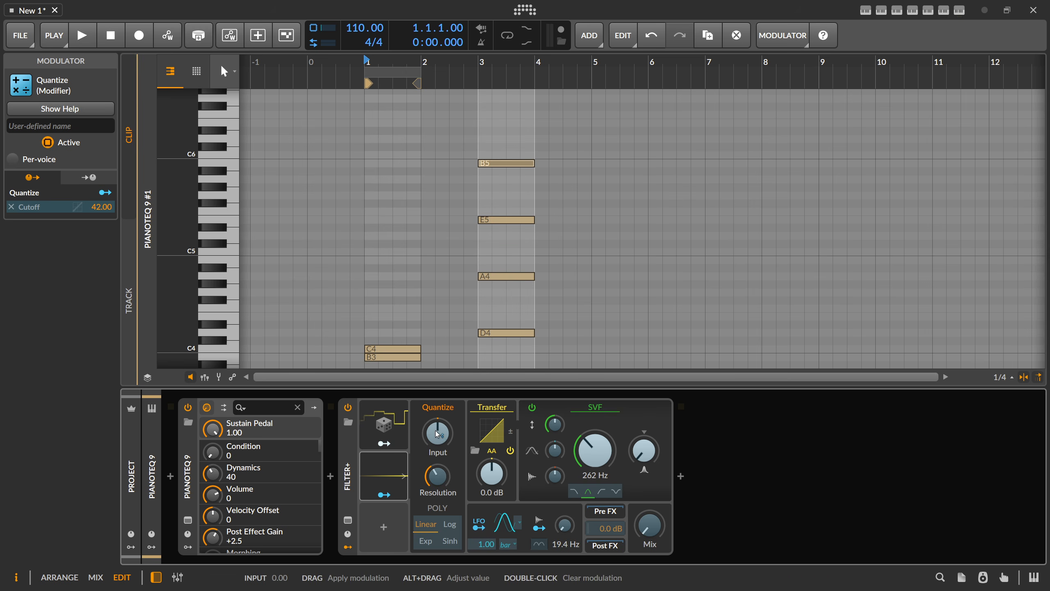
left_click_drag(436, 434, 436, 395)
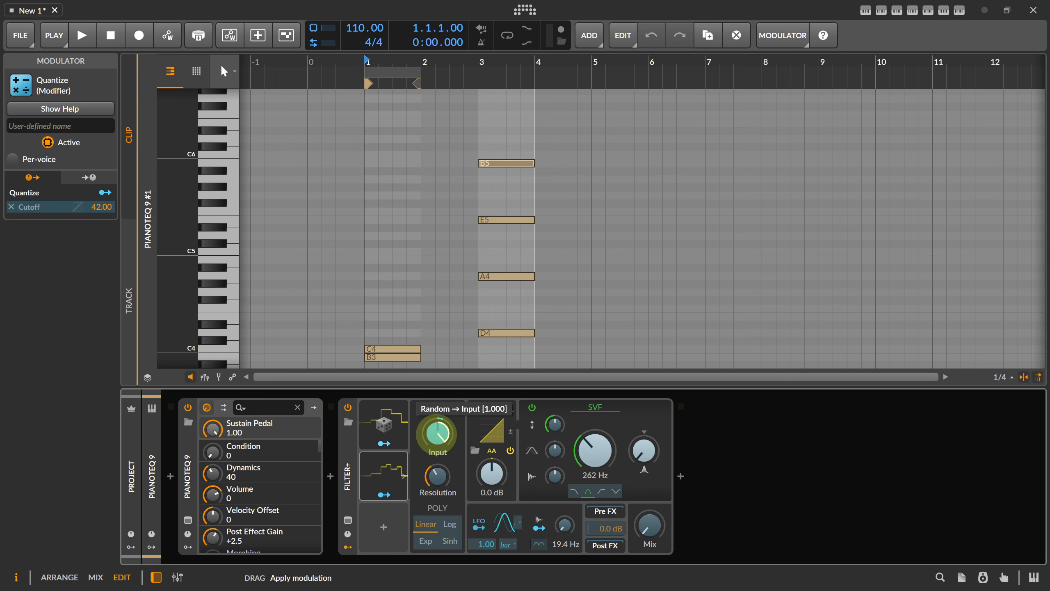
left_click(397, 446)
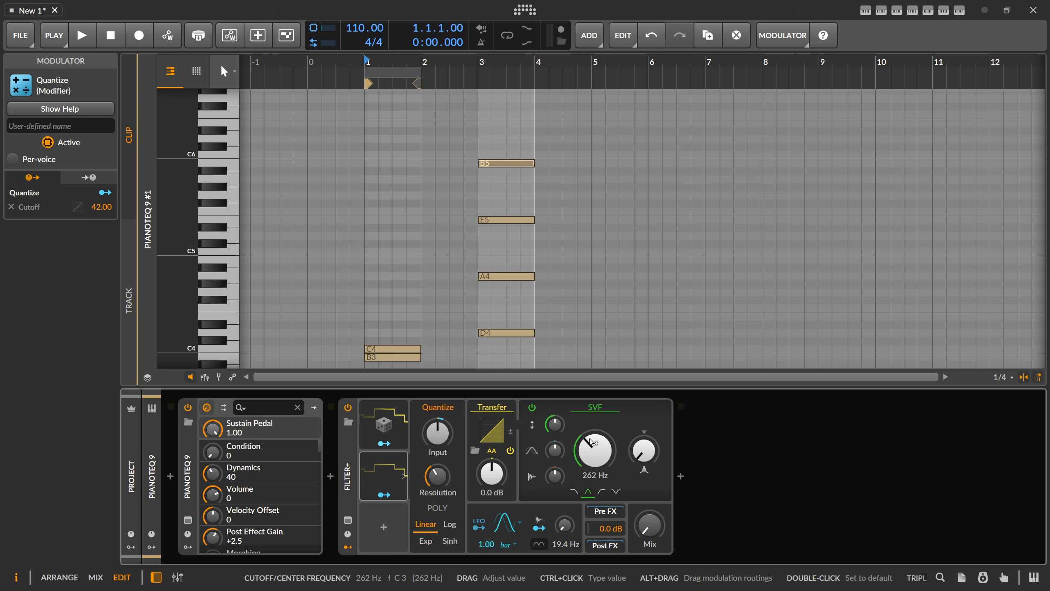
- Set the SVF cutoff to F1 and check the Quantize modulation range on it
scroll(528, 269, "down", 5)
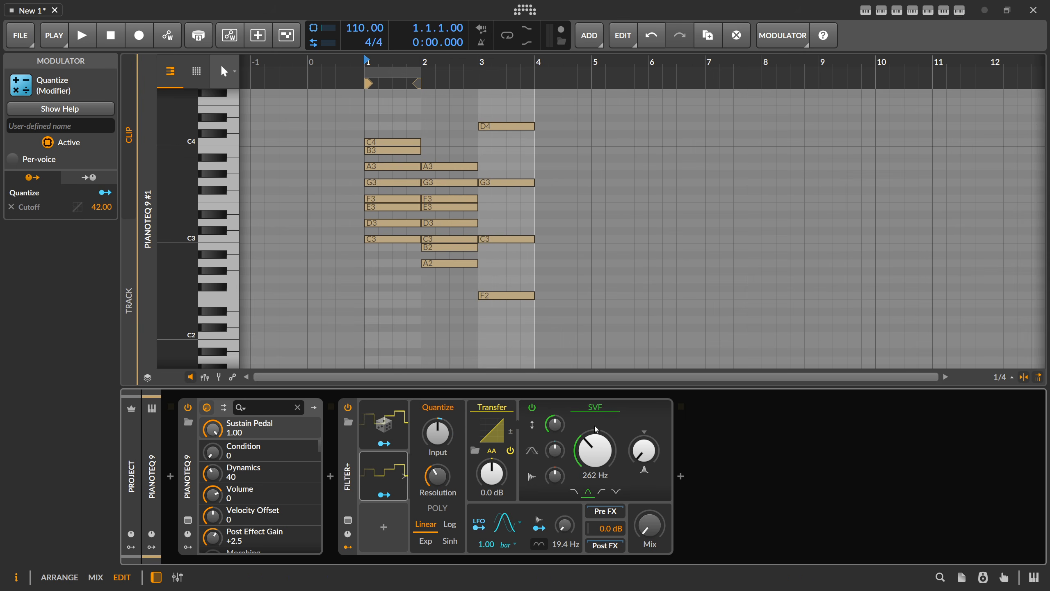
left_click(605, 438)
type("F")
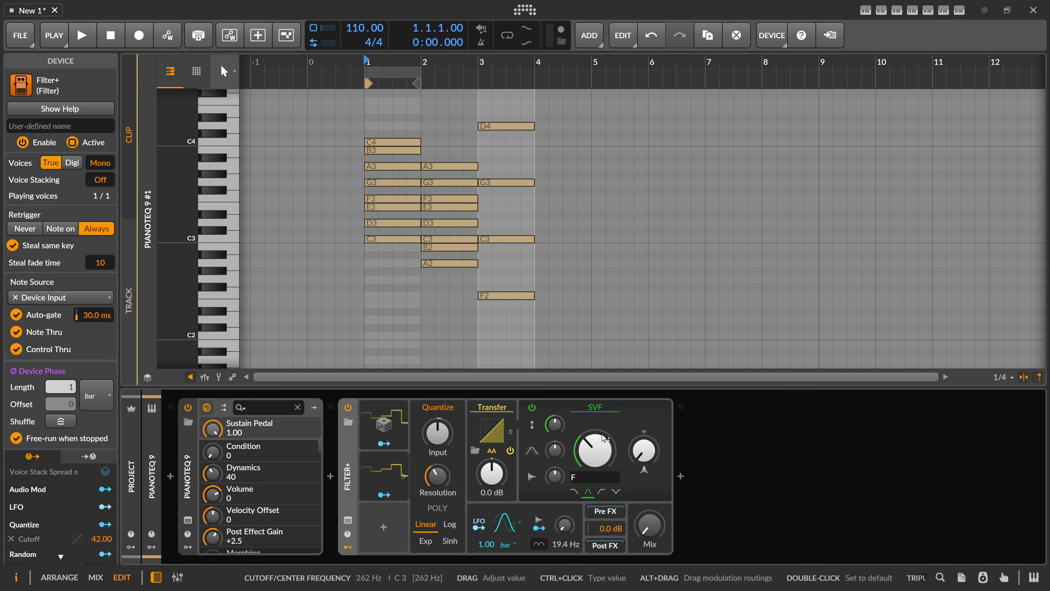
type("1")
key("Return")
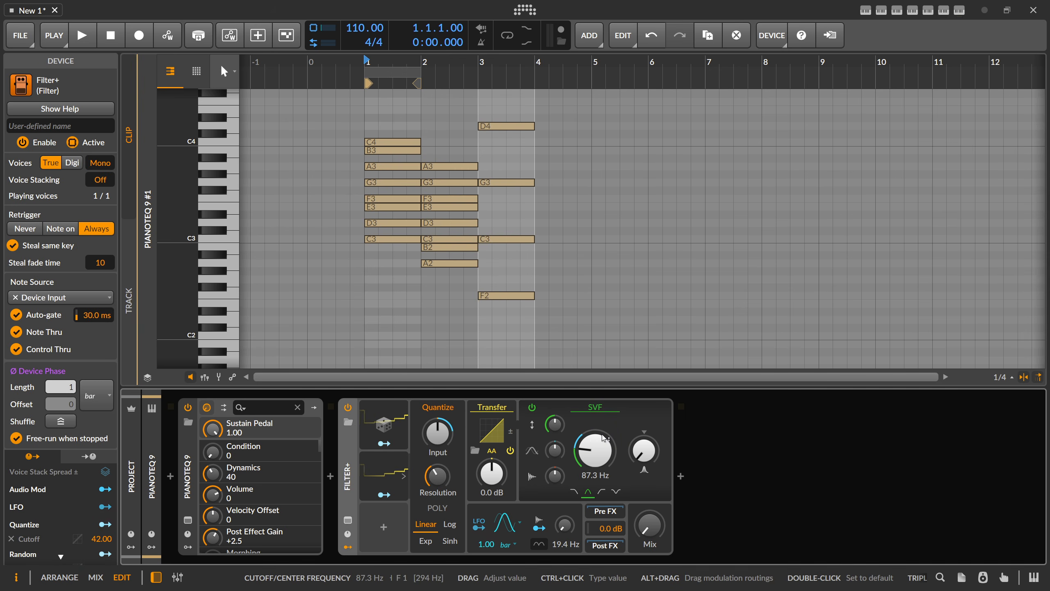
left_click(392, 494)
left_click(595, 452)
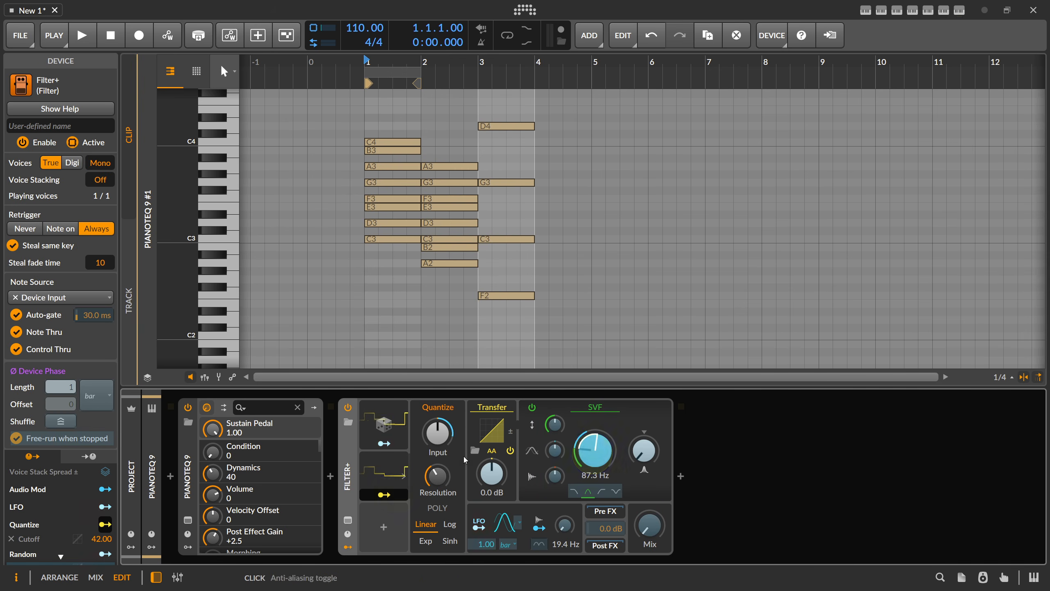
left_click(386, 493)
- Audition the quantized cutoff with raised SVF resonance and the Filter+ Mix at 100%, and lower the resonance again
left_click_drag(648, 454, 648, 414)
left_click_drag(649, 454, 648, 455)
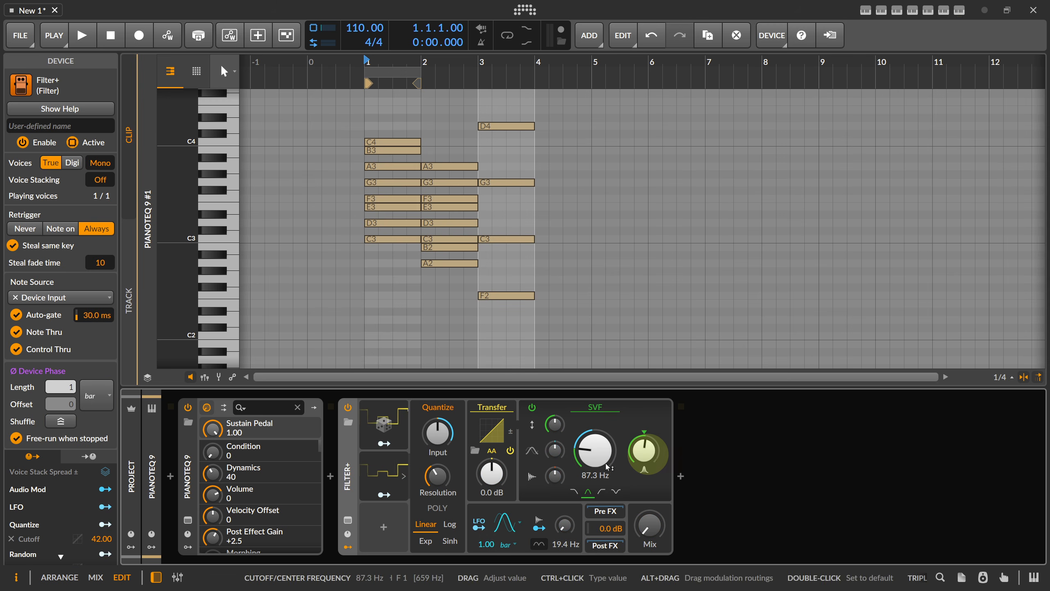
left_click_drag(656, 525, 656, 416)
left_click_drag(646, 457, 646, 459)
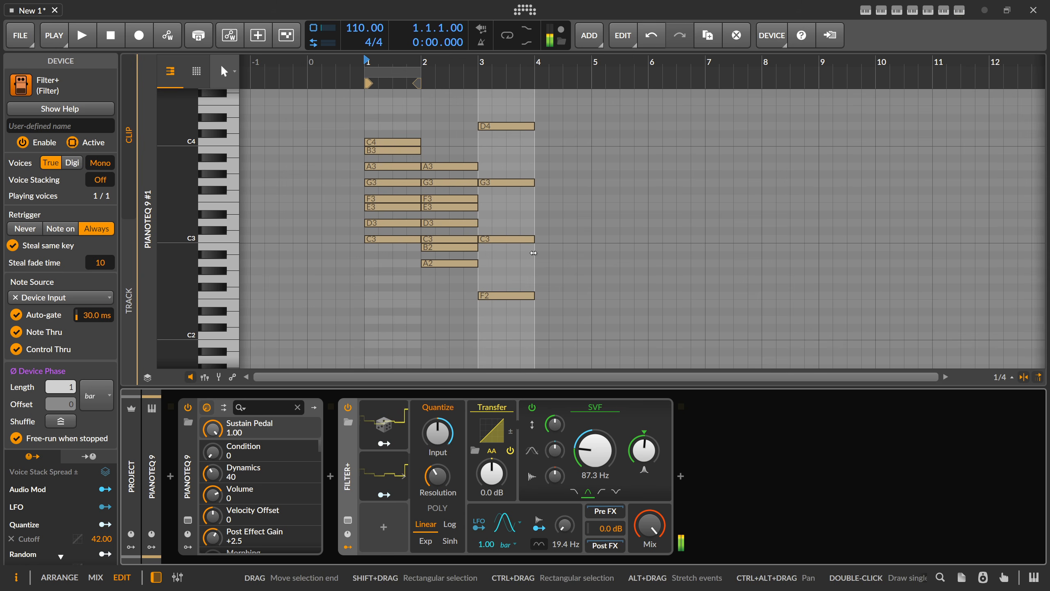
left_click_drag(644, 450, 644, 489)
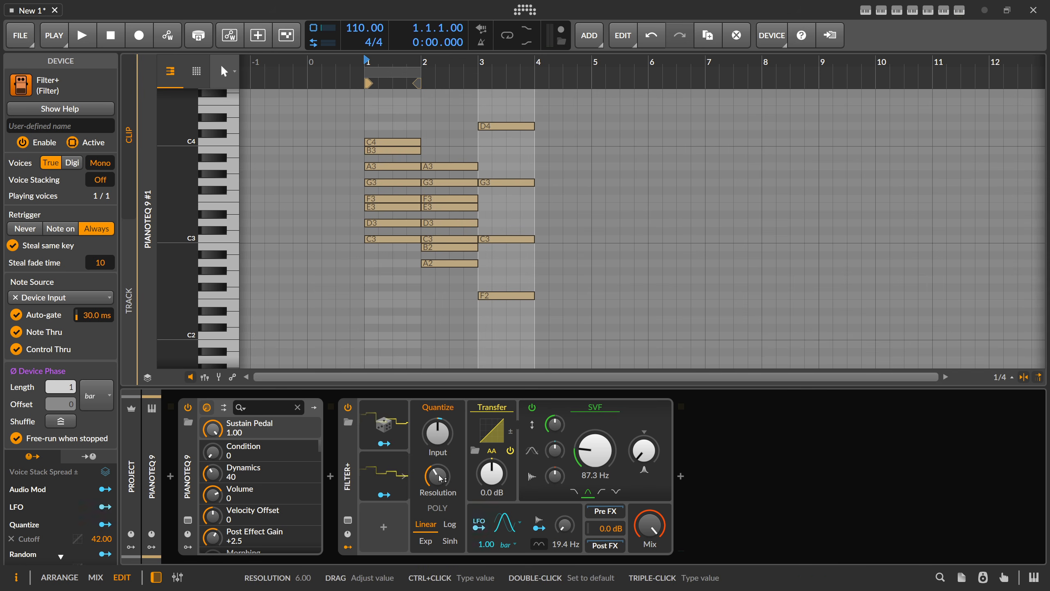
- Examine the Quantize modulator's modulation range on the SVF cutoff while the random value changes
left_click(385, 495)
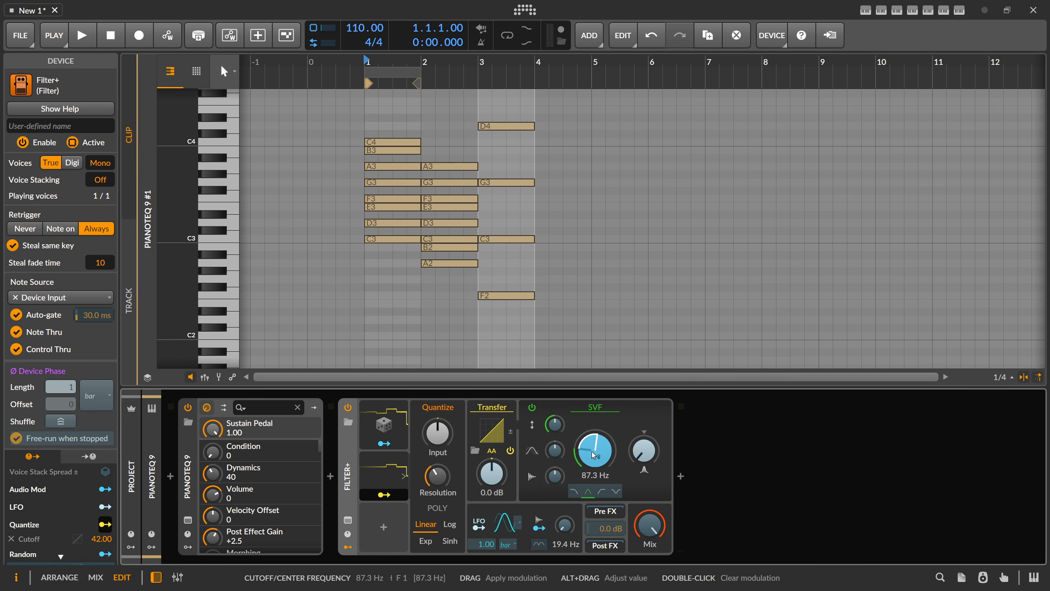
left_click(393, 496)
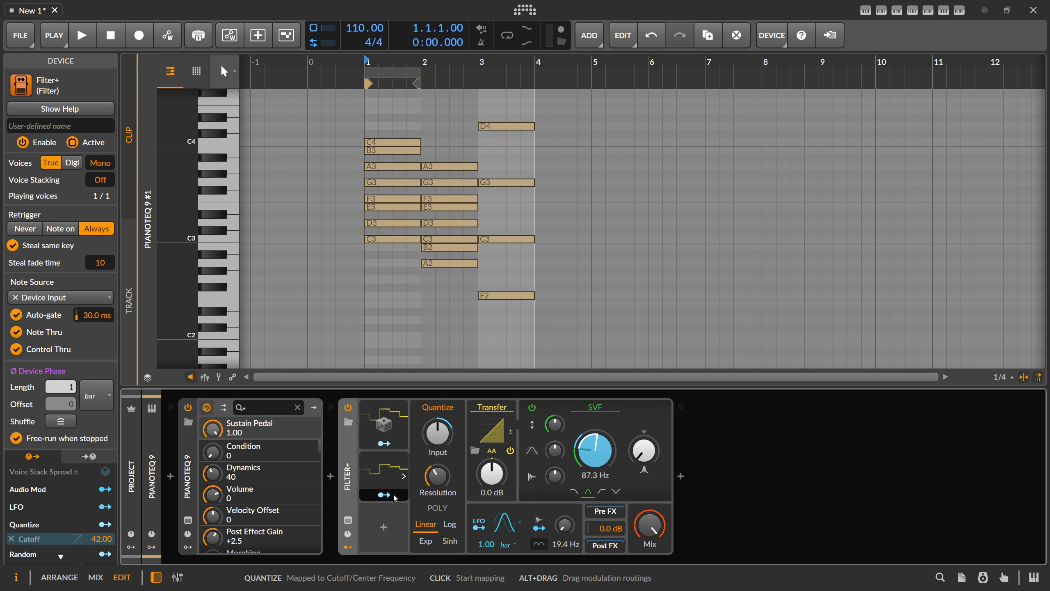
left_click(394, 497)
left_click(394, 497)
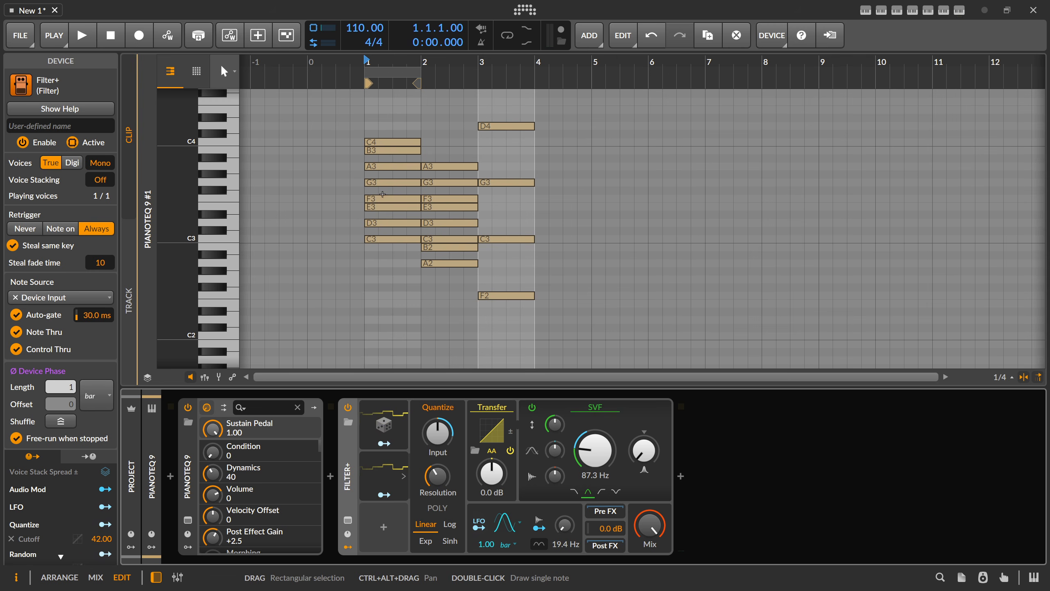
- Compare the scale notes in bar 1 and bar 2 by selecting each group, ending on A2
left_click_drag(377, 125, 397, 265)
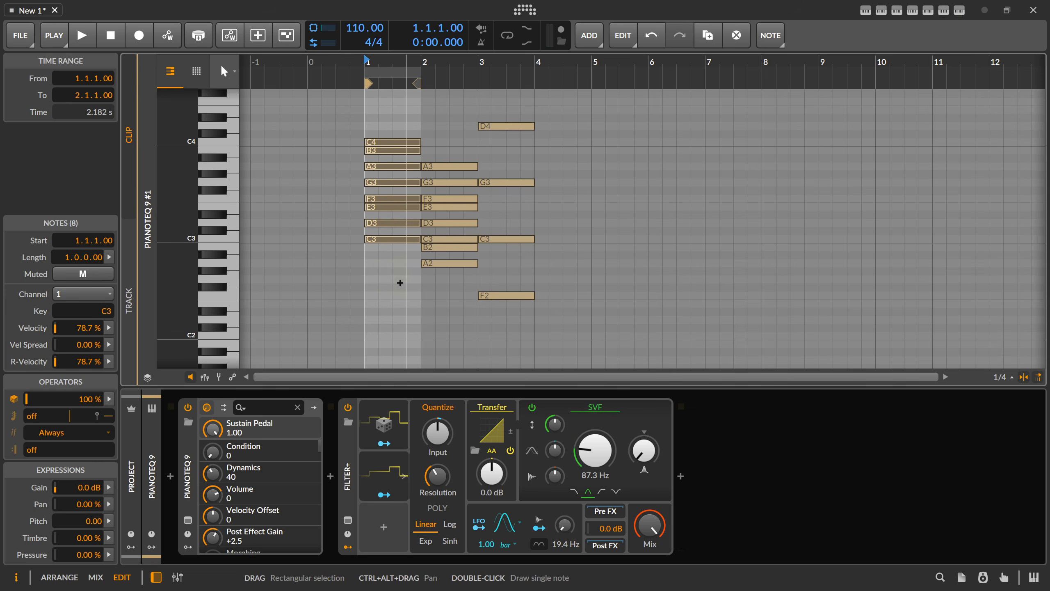
left_click_drag(437, 125, 451, 295)
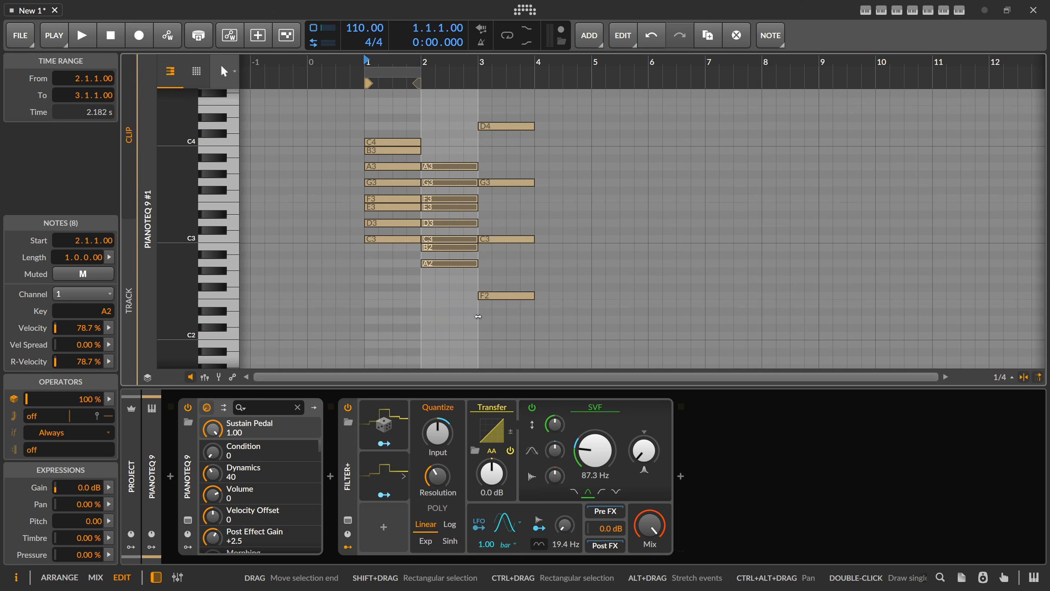
left_click(459, 293)
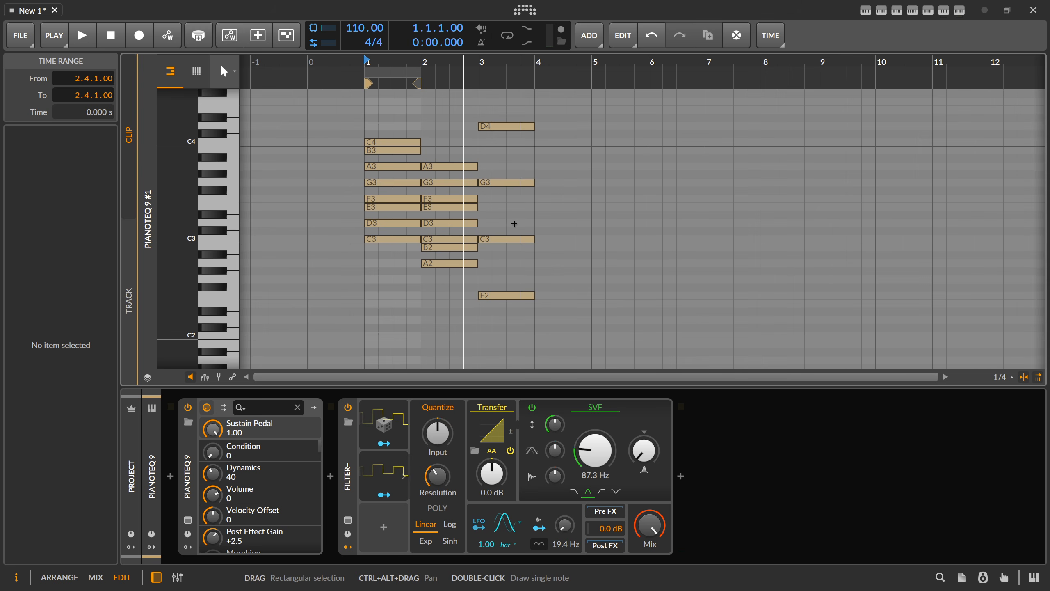
left_click(440, 260)
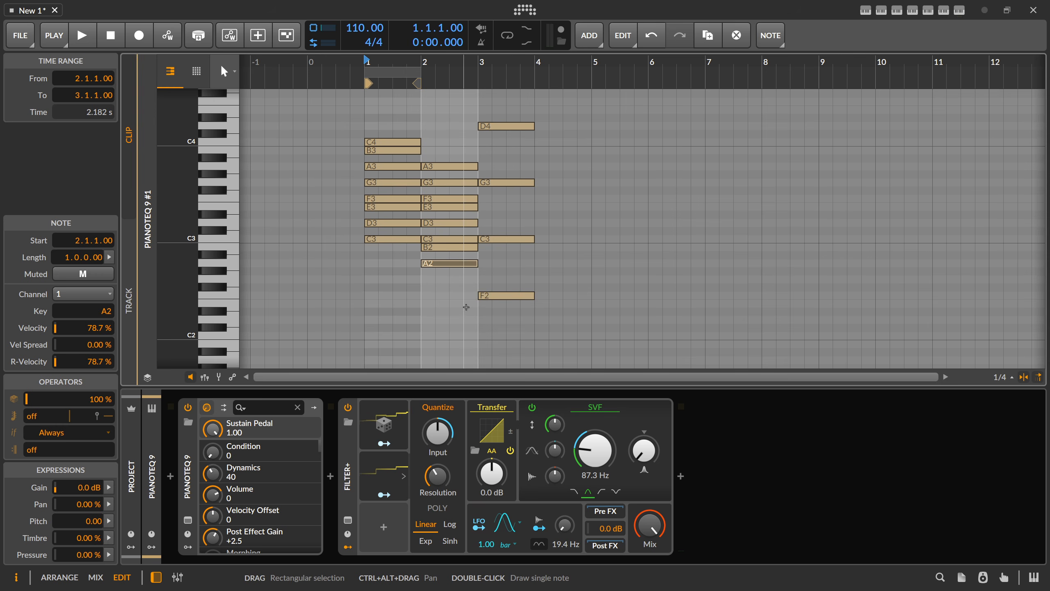
- Draw two one-bar notes in bar 4, D#2 and B1
double_click(540, 310)
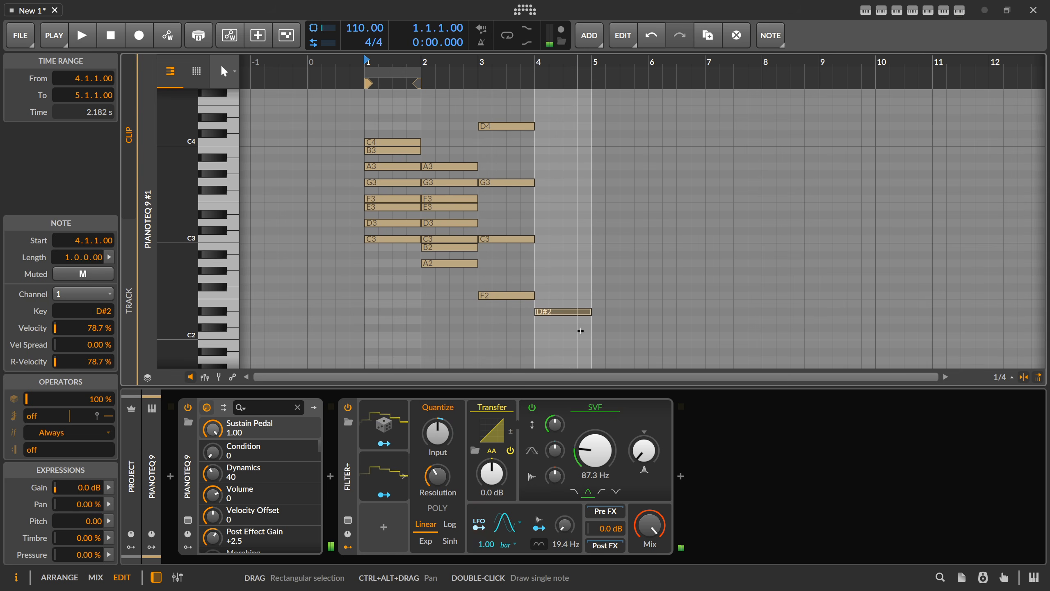
scroll(579, 331, "down", 3)
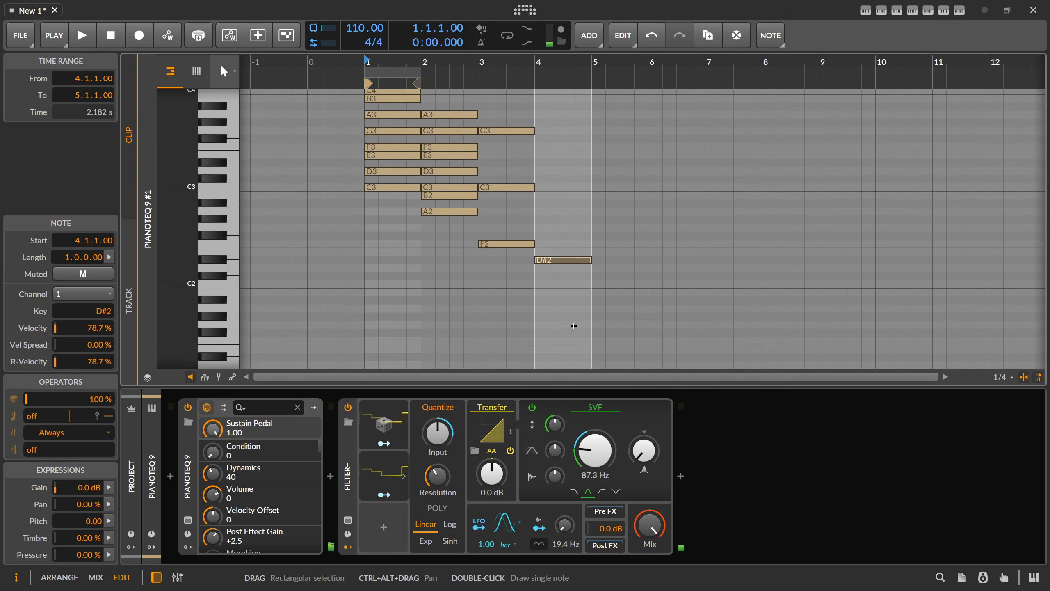
double_click(548, 267)
left_click_drag(546, 265, 549, 292)
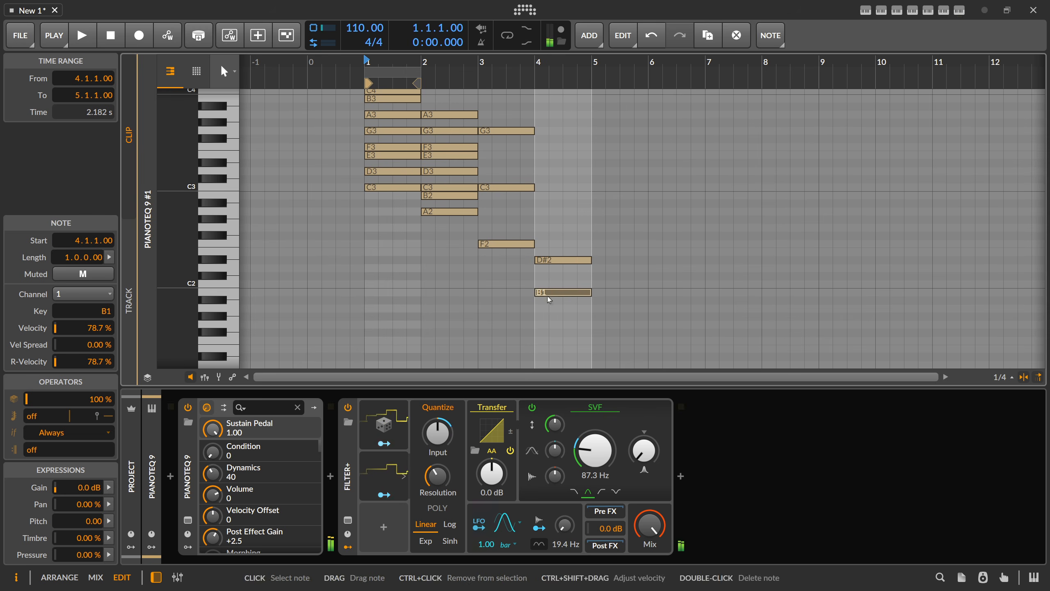
- Try B1 as the SVF cutoff and raise it to B2
left_click(604, 457)
type("C")
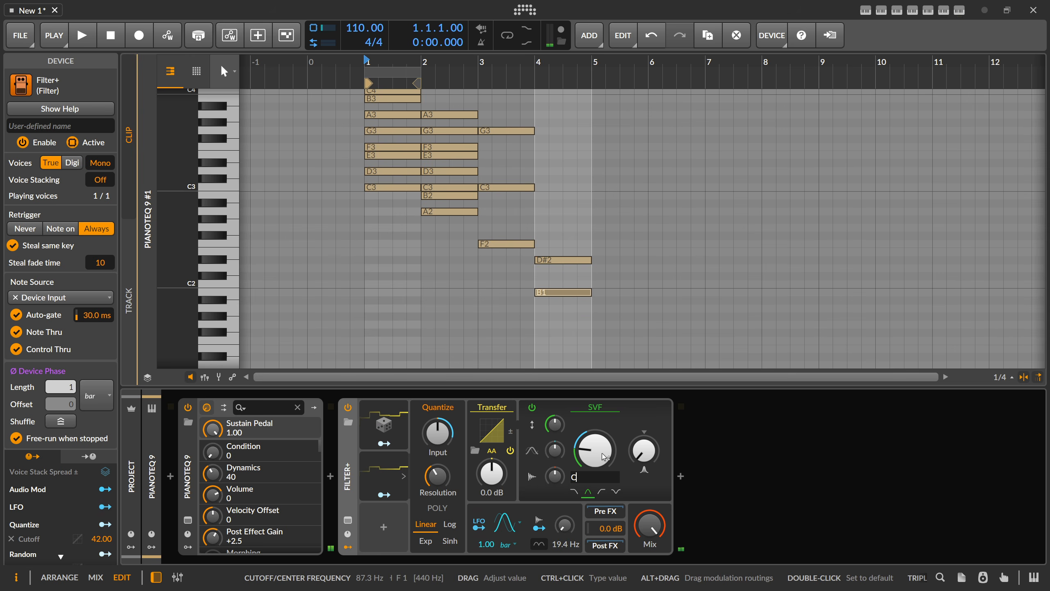
key("BackSpace")
type("B1")
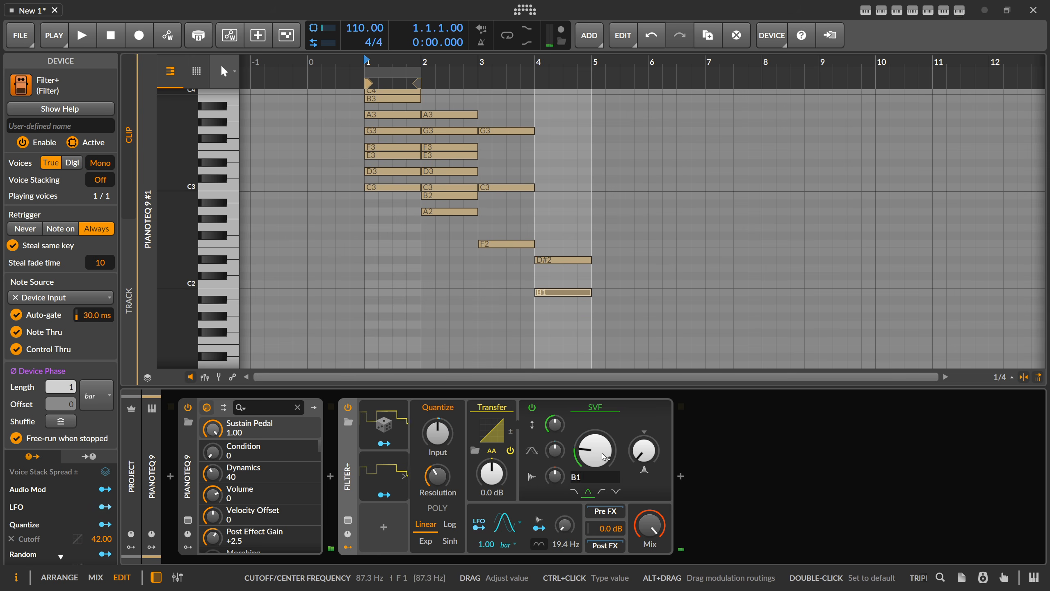
key("Return")
type("B2")
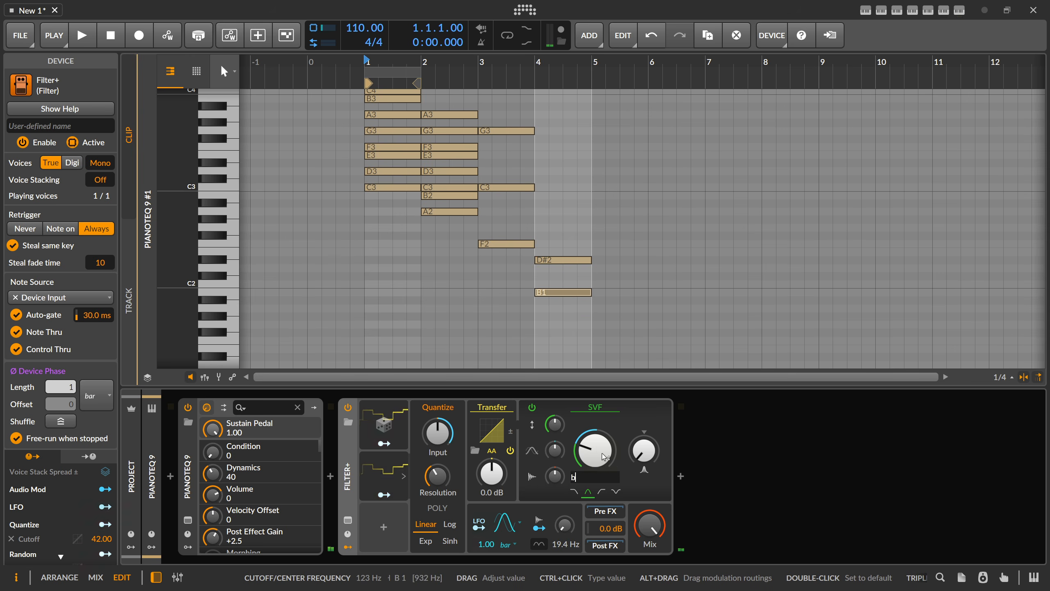
key("Return")
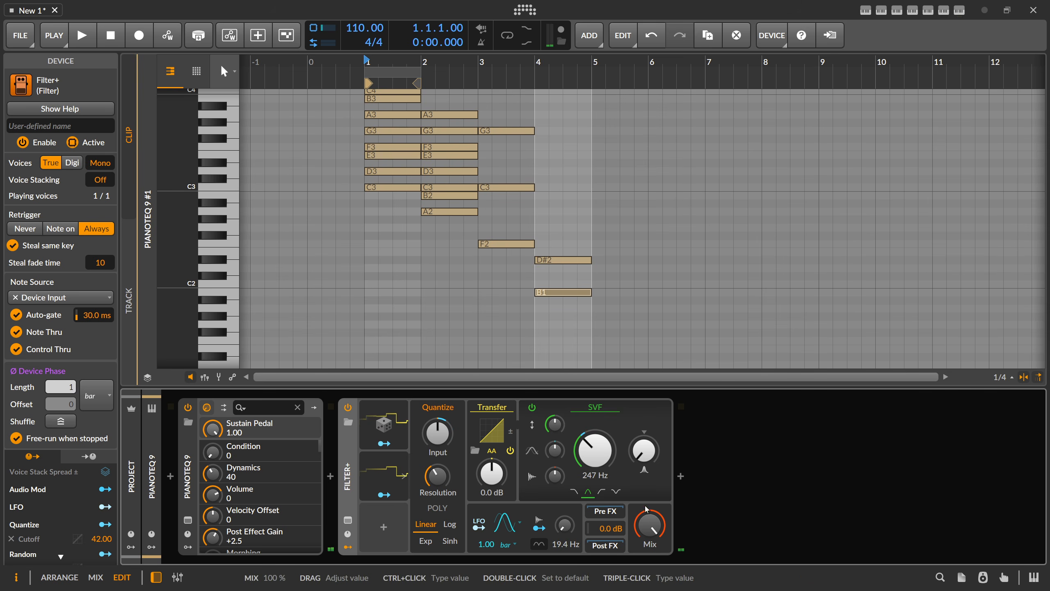
- Audition the filter at different Mix amounts with raised resonance, finishing with Mix at 0% and resonance at its default
left_click_drag(647, 510, 647, 538)
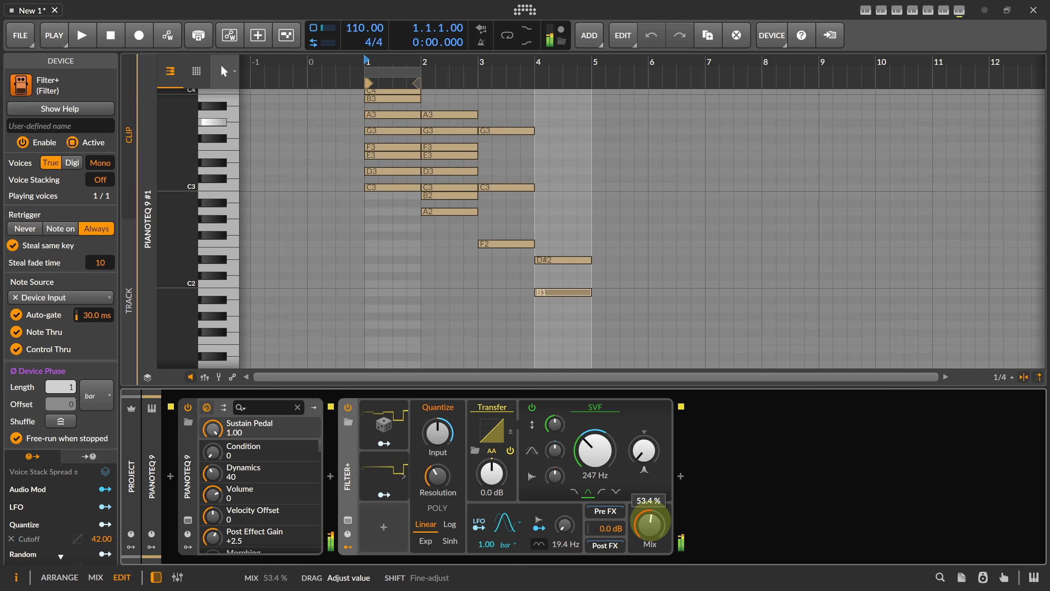
mouse_move(652, 455)
left_mouse_down()
mouse_move(652, 430)
mouse_move(646, 453)
left_mouse_up()
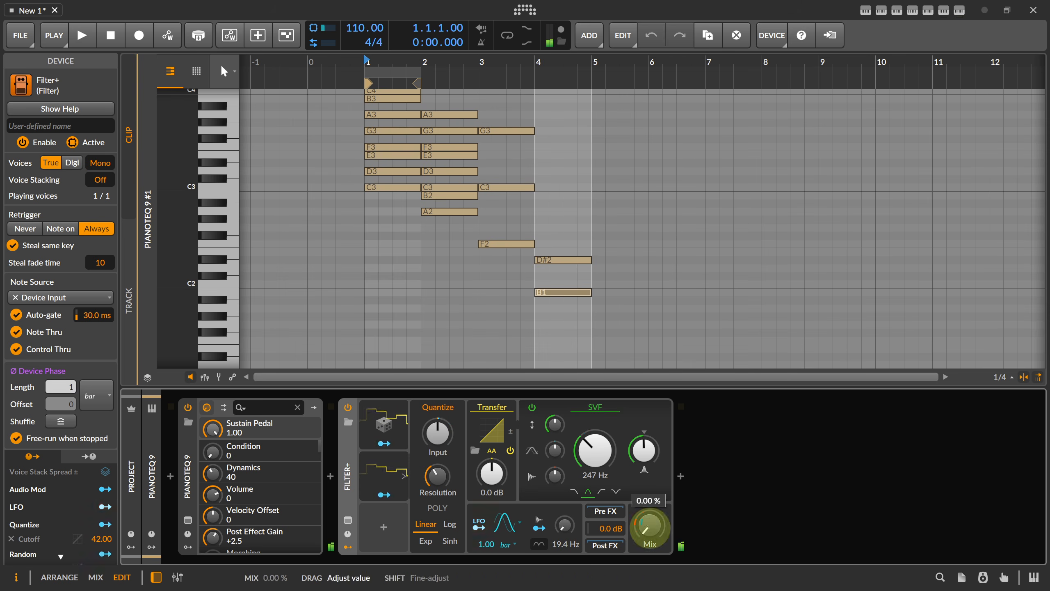
left_click_drag(650, 524, 652, 528)
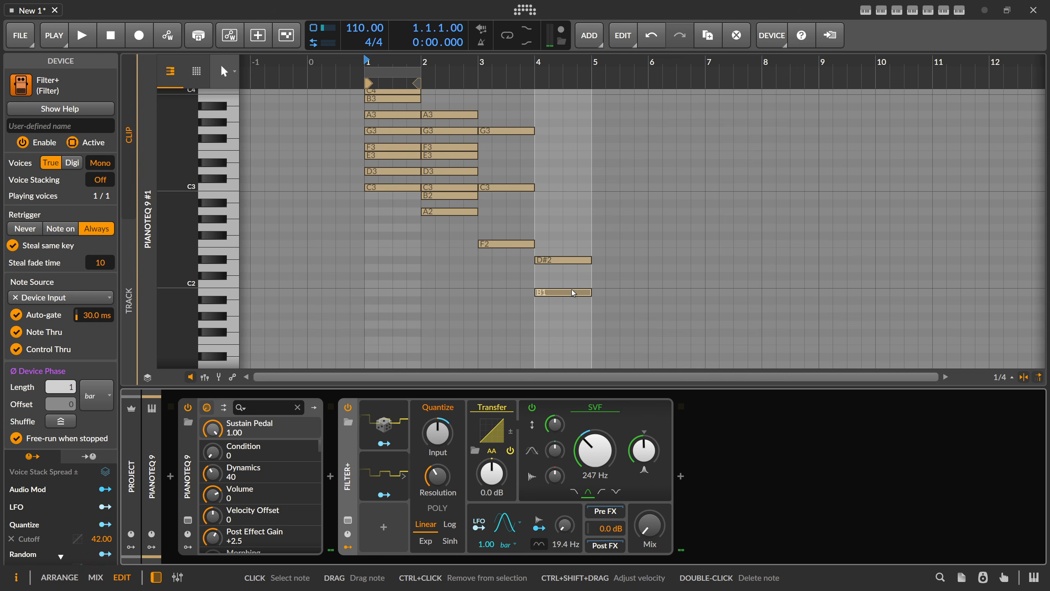
double_click(647, 462)
- Delete the Quantize and Random modulators from Filter+
double_click(382, 467)
key("Delete")
left_click(376, 427)
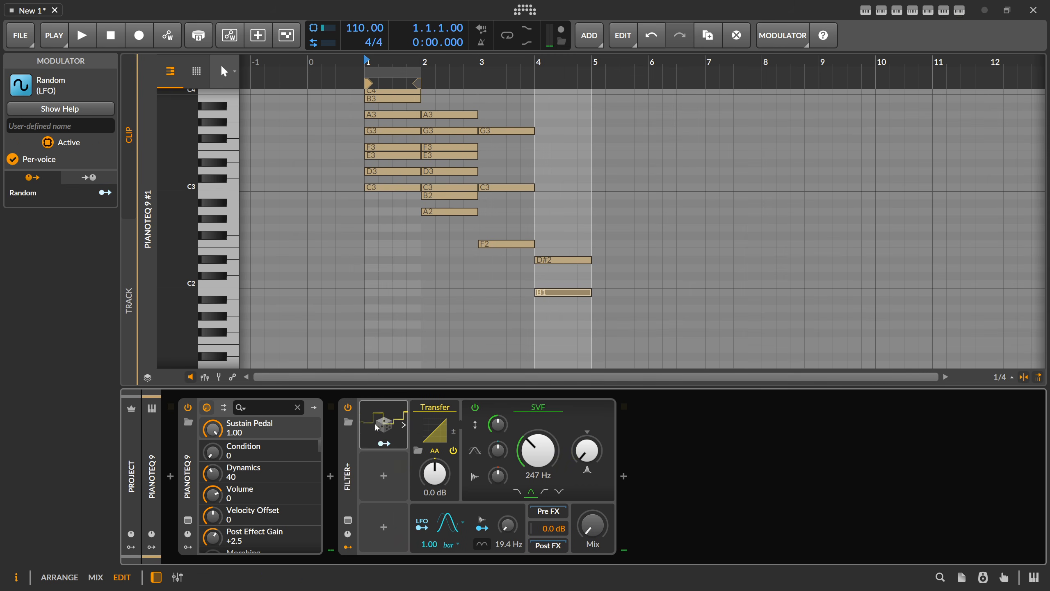
key("Delete")
- Set Filter+ Voice Stacking to 6 and add a Stack Spread modulator to the device
left_click(352, 454)
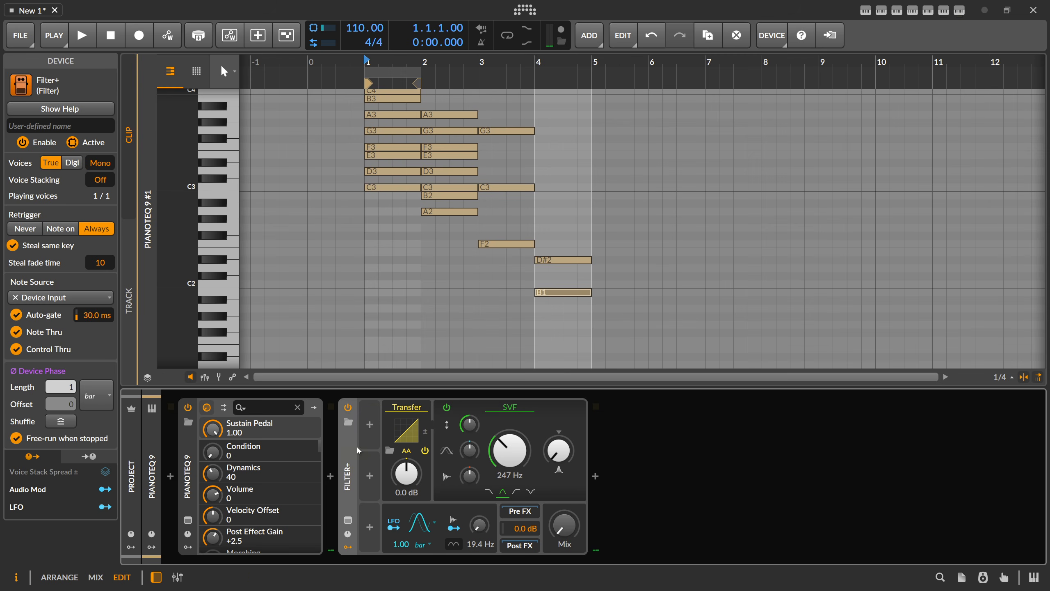
left_click_drag(101, 181, 115, 191)
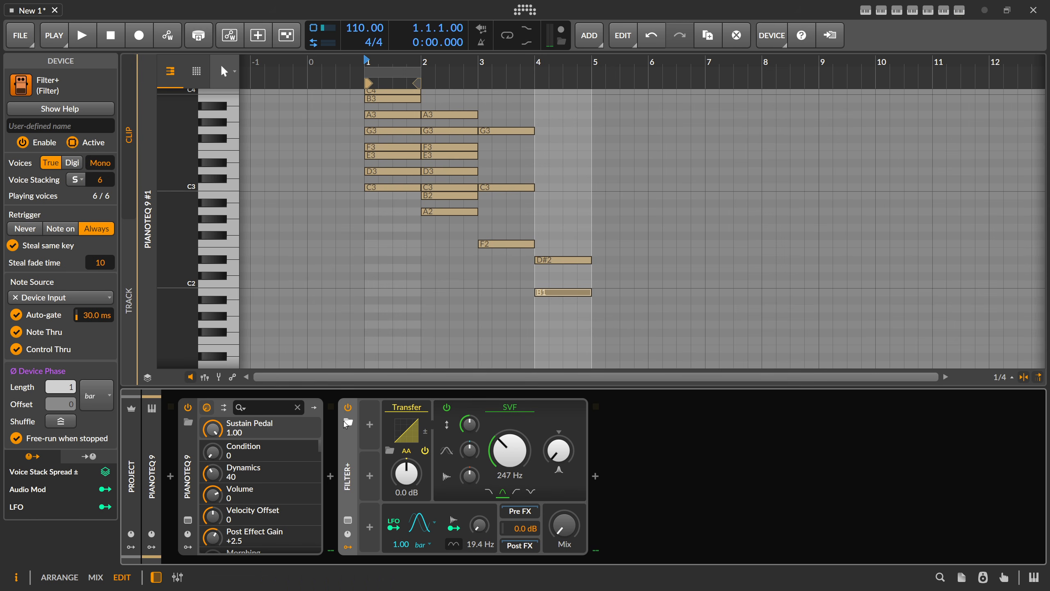
left_click(370, 425)
type("s")
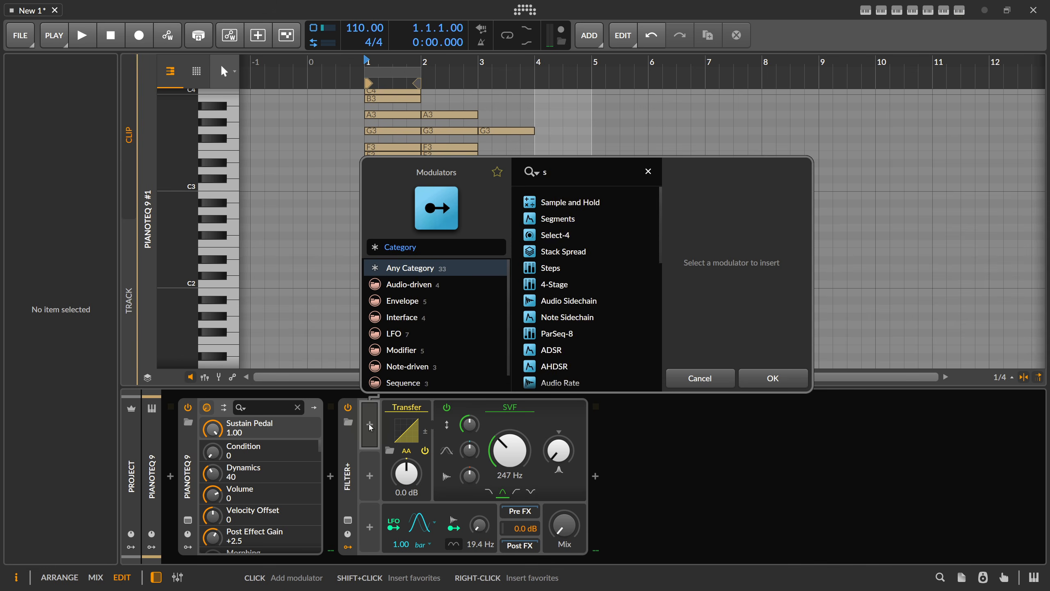
type("tack")
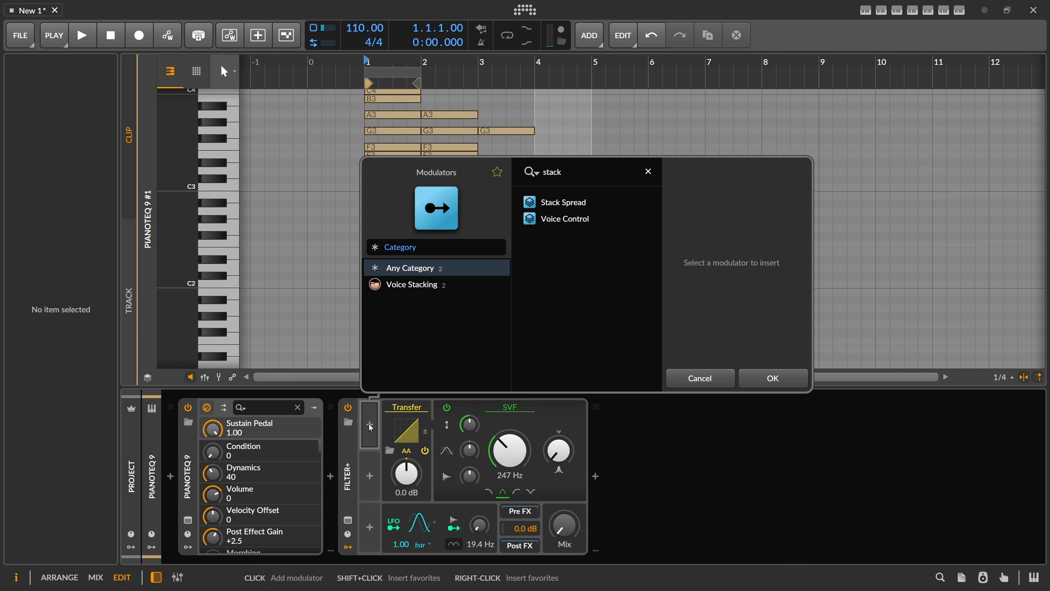
double_click(575, 203)
- Set the Stack Spread modulator to the Value mode and reduce Filter+ Voice Stacking to 3
left_click(398, 426)
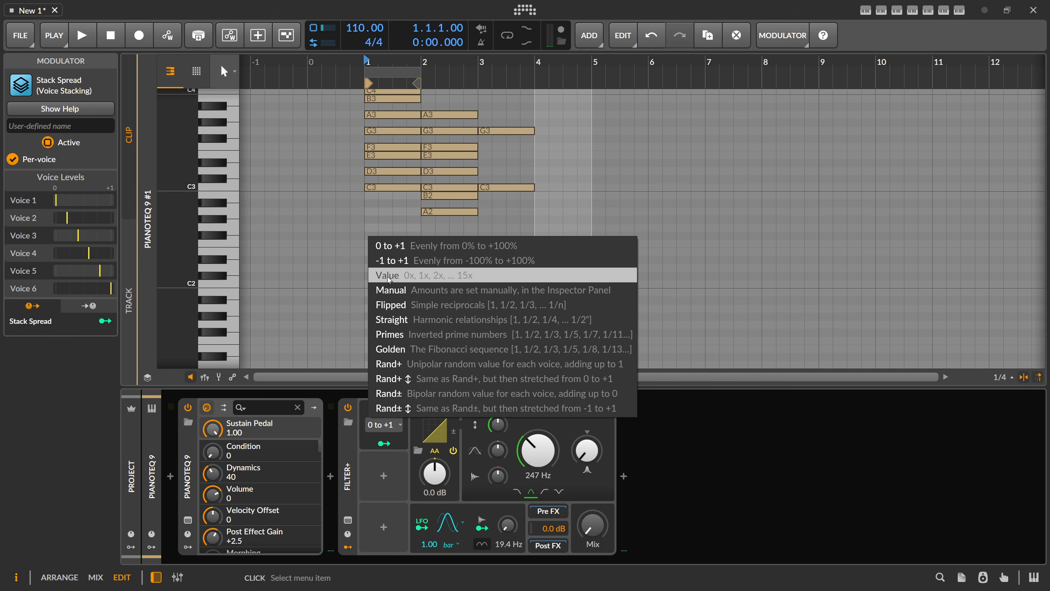
left_click(401, 277)
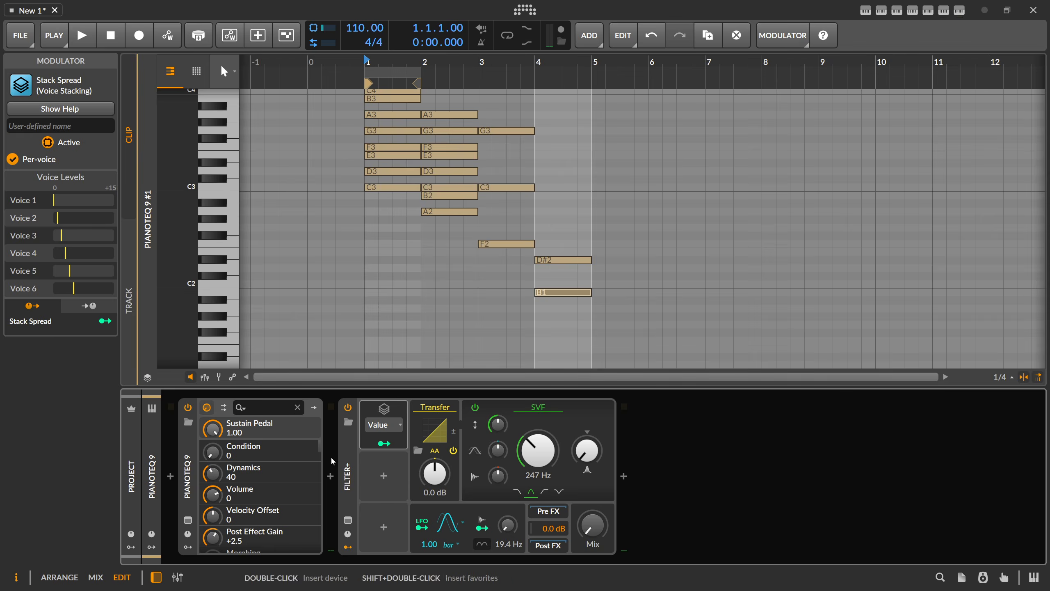
left_click(347, 458)
left_click_drag(101, 180, 101, 184)
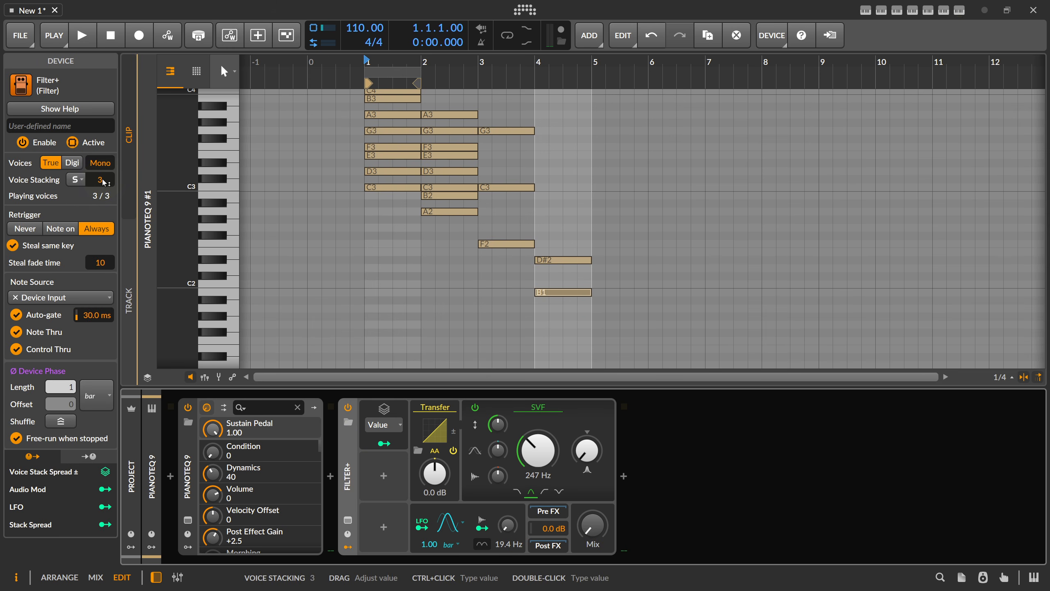
- Map the Stack Spread modulator to the Filter+ cutoff with a modulation amount of 7.000
left_click(384, 443)
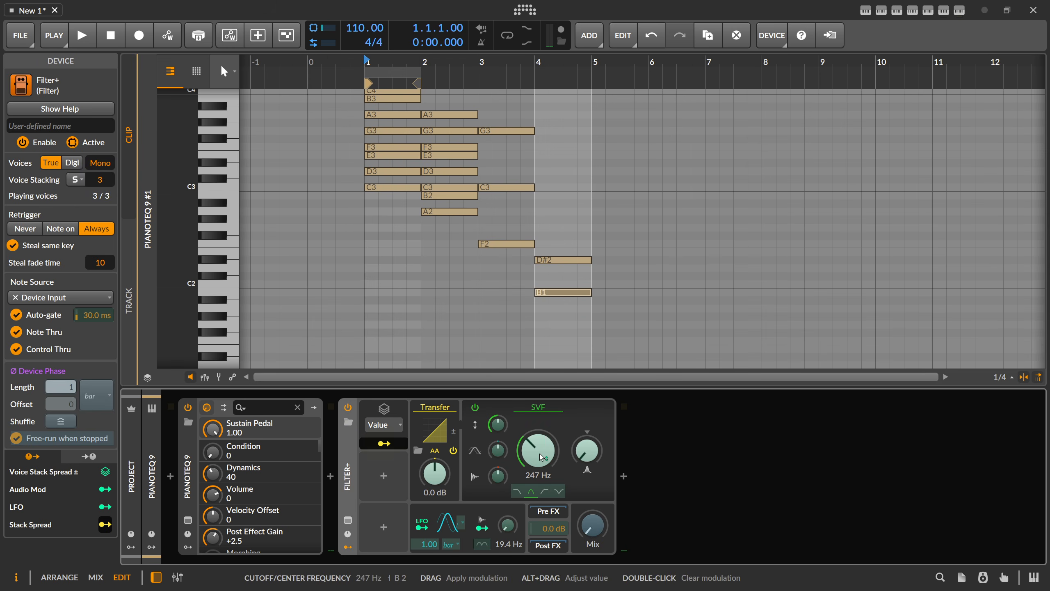
left_click_drag(538, 451, 538, 444)
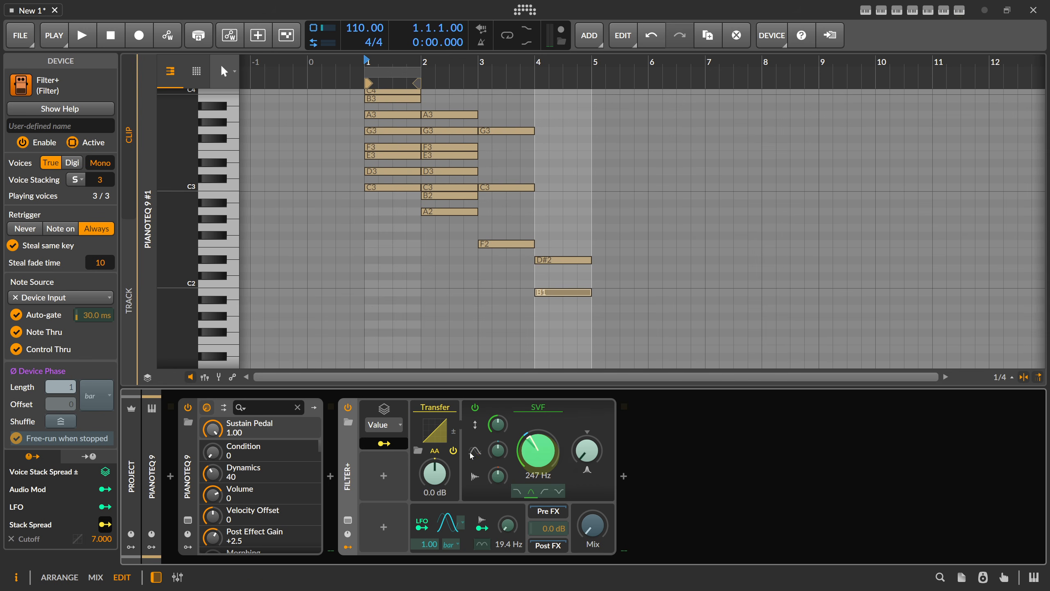
left_click(399, 444)
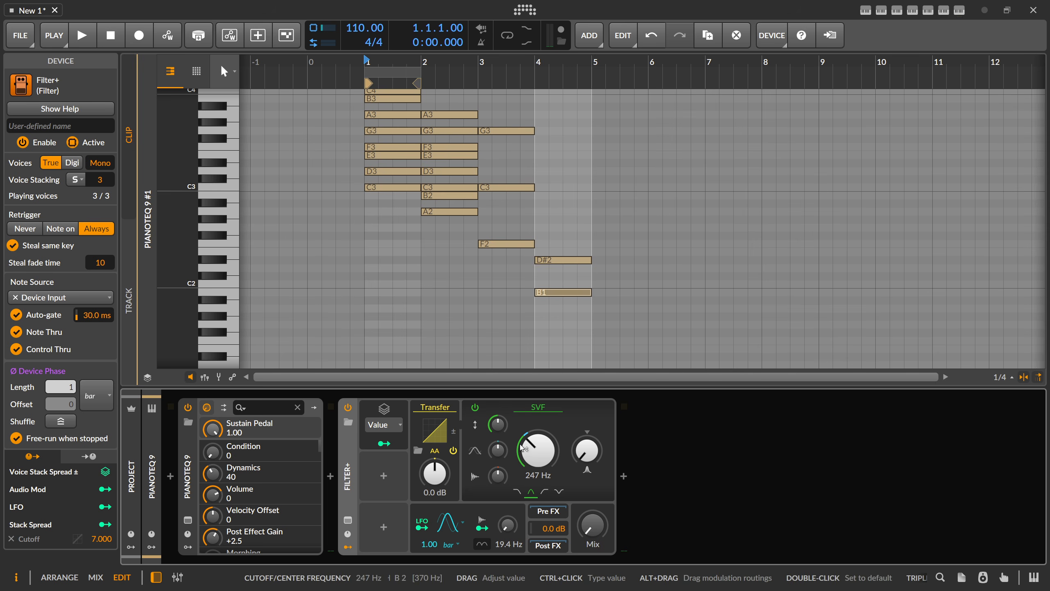
- Set the Filter+ cutoff to 123 Hz and raise Voice Stacking to 8
left_click(536, 455, "ctrl")
type("c")
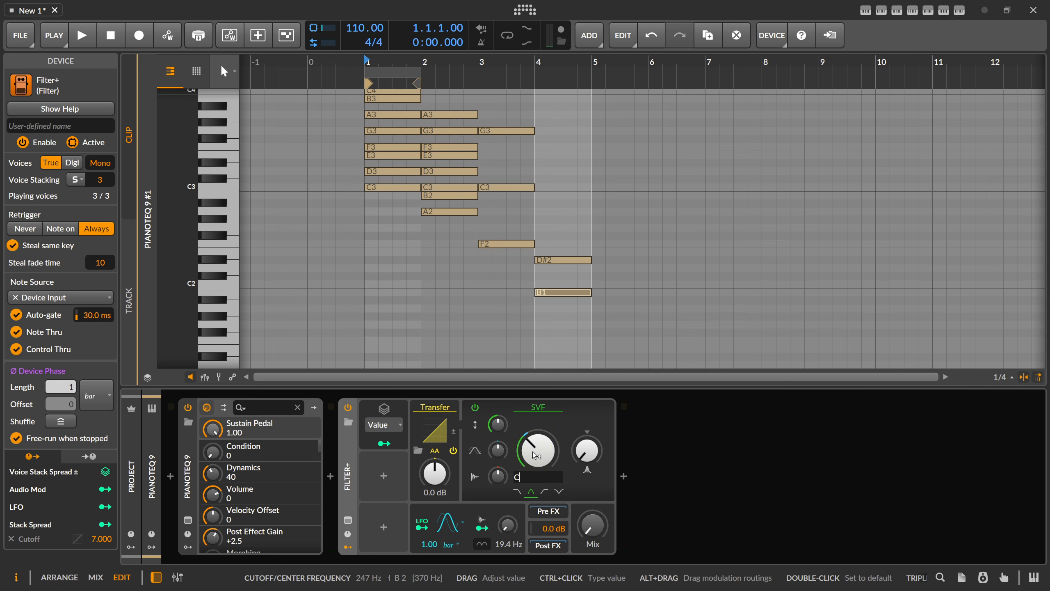
key("Return")
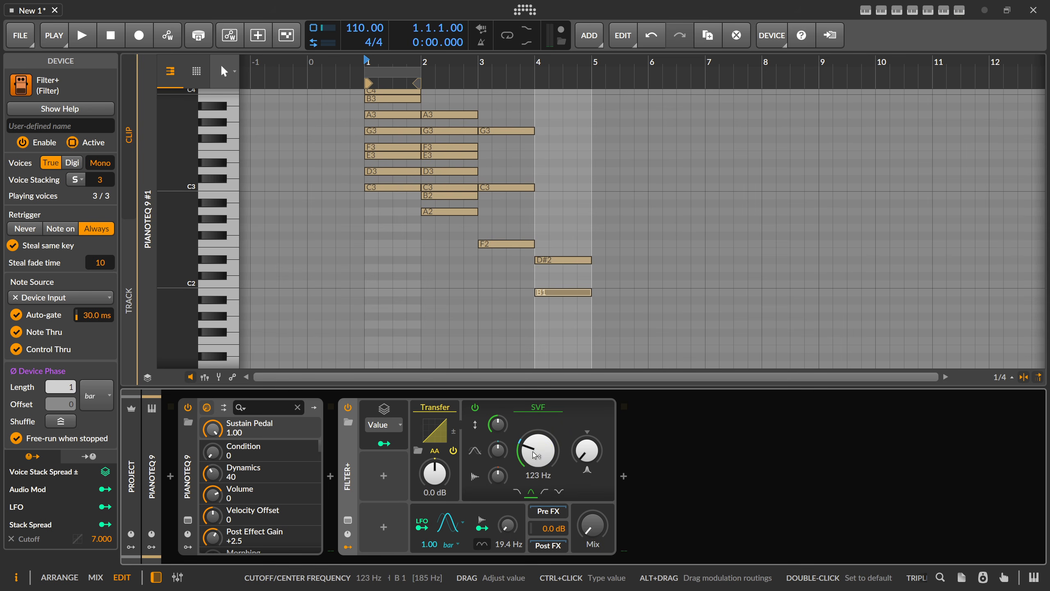
left_click_drag(104, 180, 104, 151)
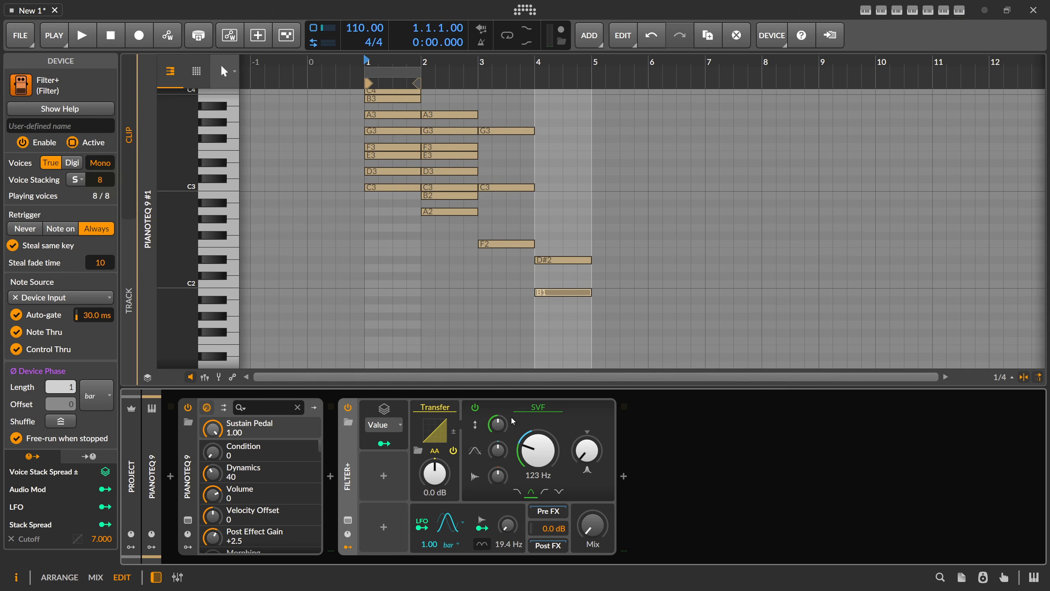
- Raise the Filter+ resonance to about 100% and turn its Mix fully up
left_click_drag(587, 451, 587, 436)
left_click_drag(585, 455, 589, 450)
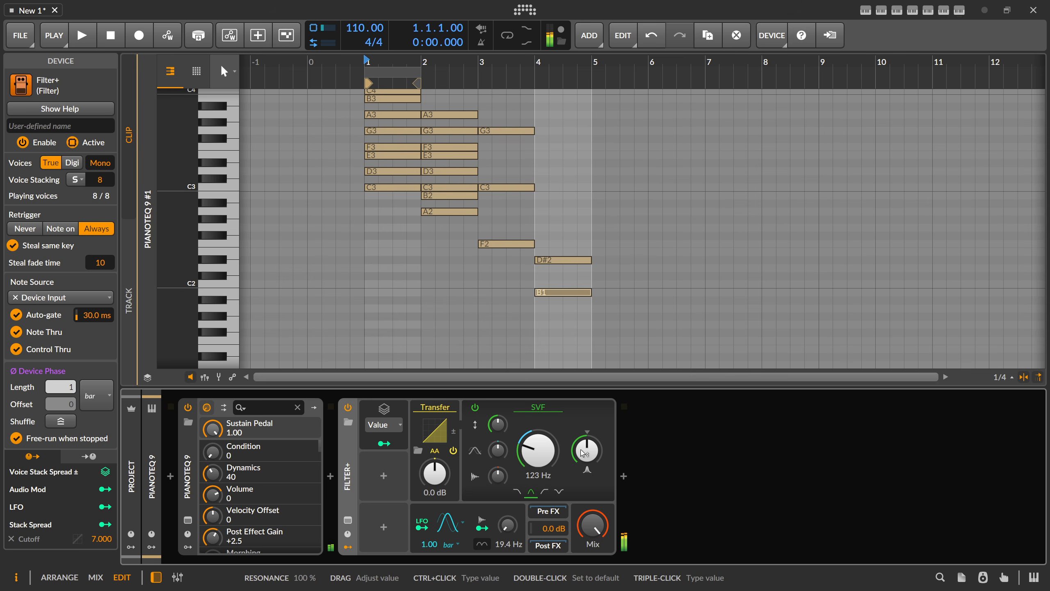
left_click_drag(584, 446, 588, 453)
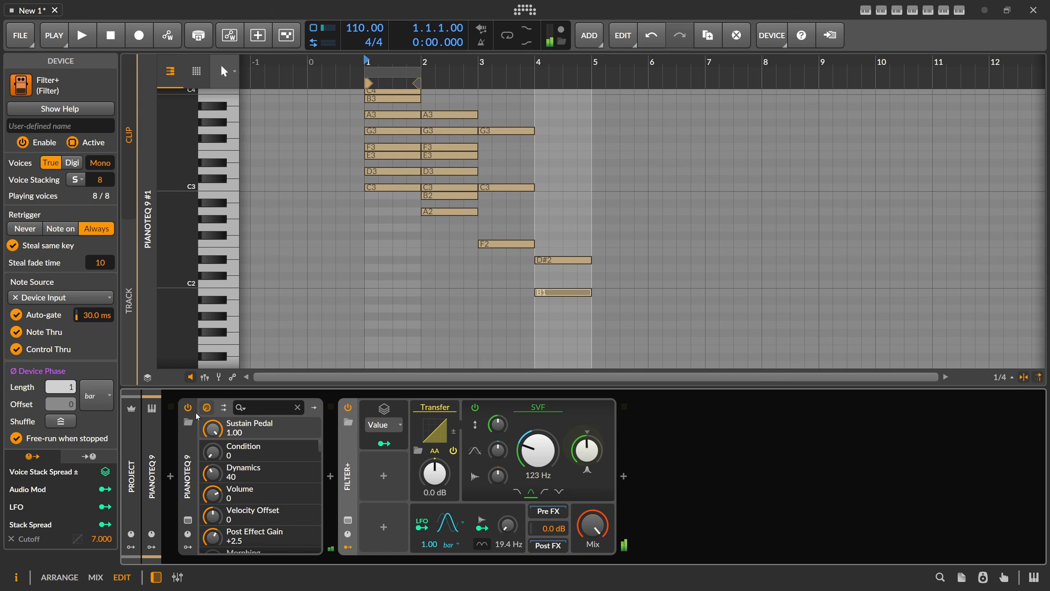
- Disable Pianoteq 9 and insert a Test Tone before Filter+, with its frequency at about 1.08 Hz and its gain turned up
left_click(335, 476)
type("test")
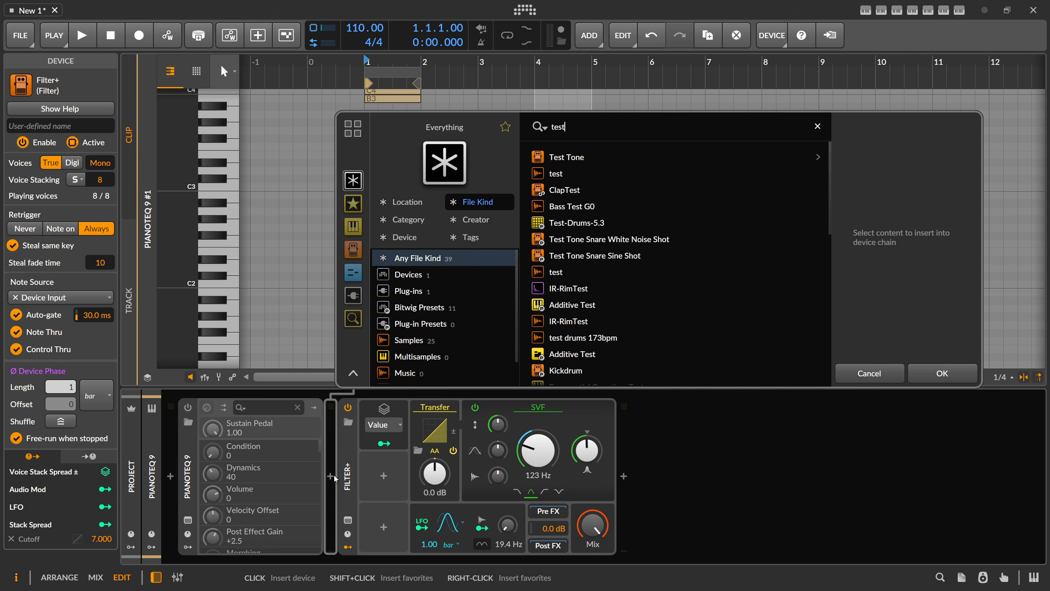
double_click(571, 161)
left_click_drag(386, 480, 384, 481)
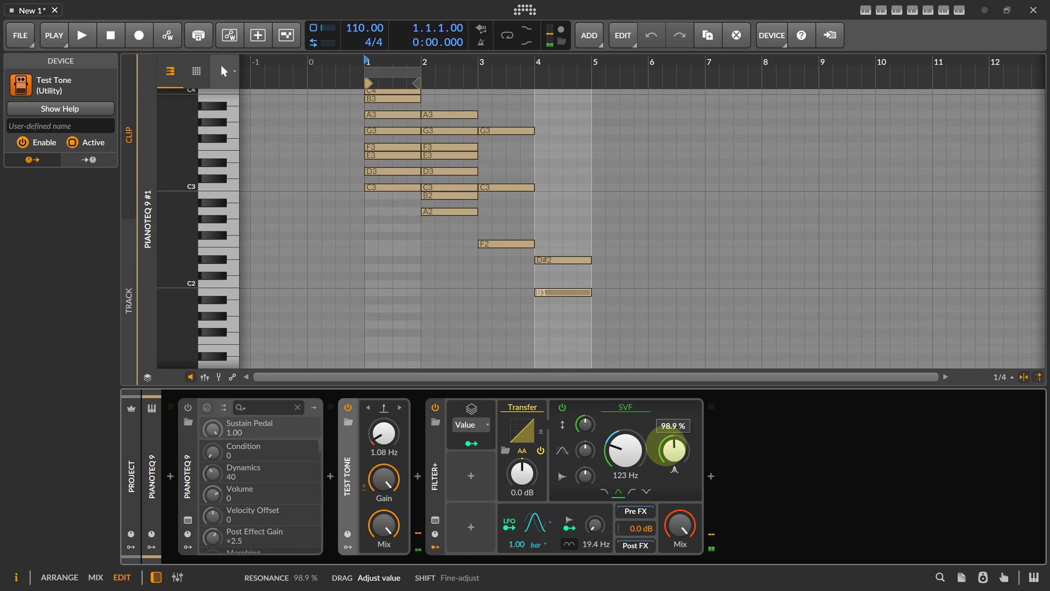
- Insert an EQ+ device after Filter+ to show the filter's output spectrum
left_click(711, 476)
type("eq")
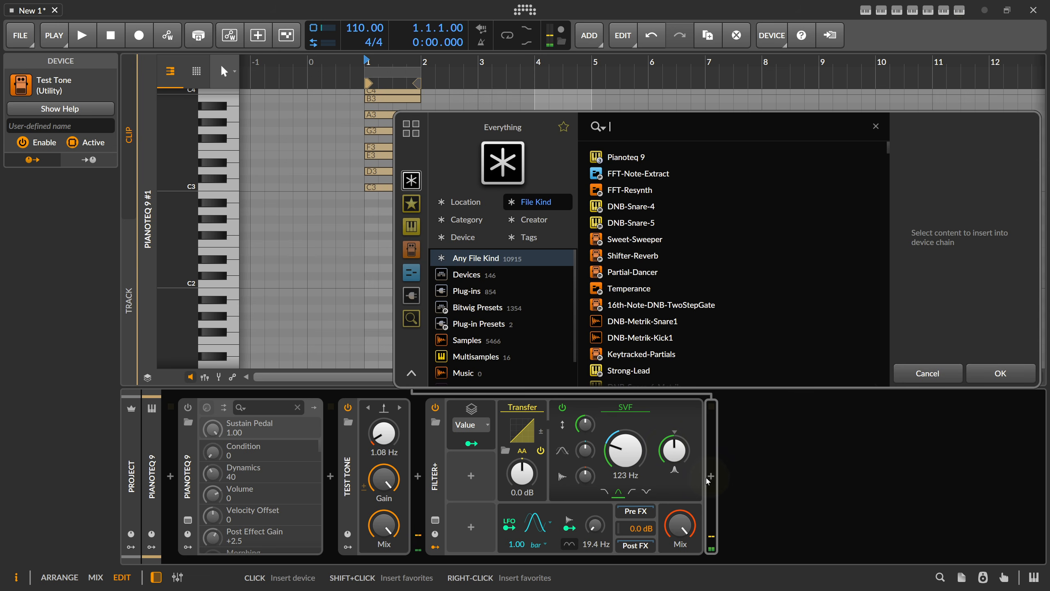
type("+")
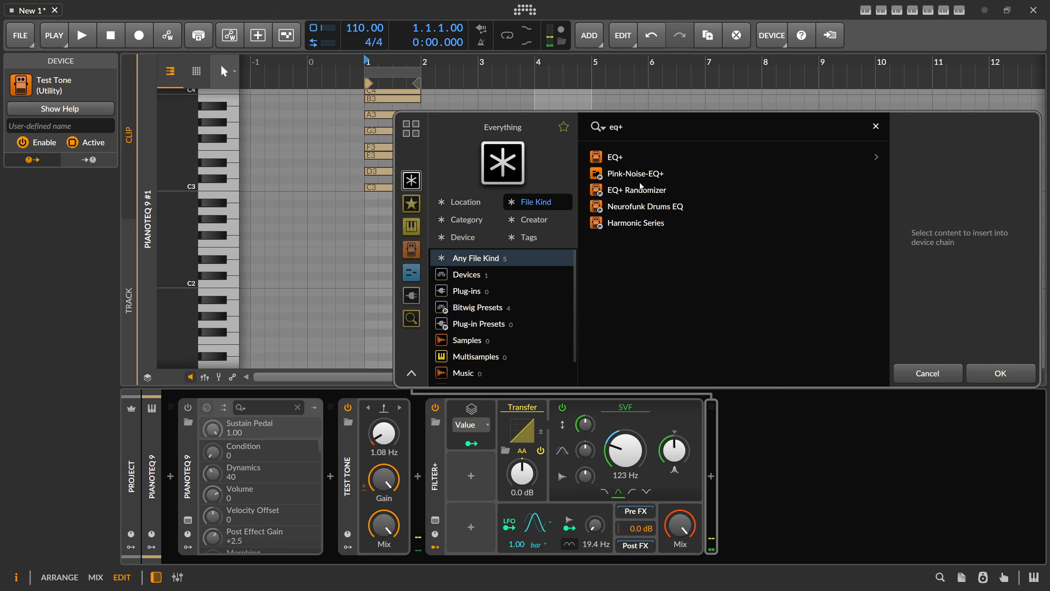
double_click(632, 157)
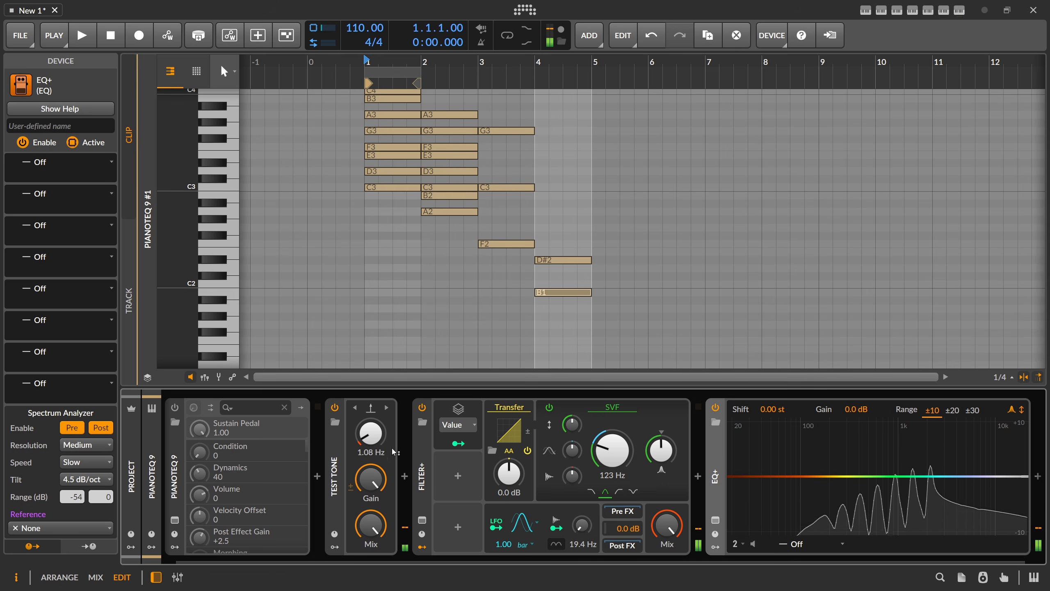
- Raise Filter+ Voice Stacking to 16 and set the Test Tone frequency to about 3.39 Hz
left_click(419, 451)
left_click(100, 181)
left_click_drag(100, 180, 100, 174)
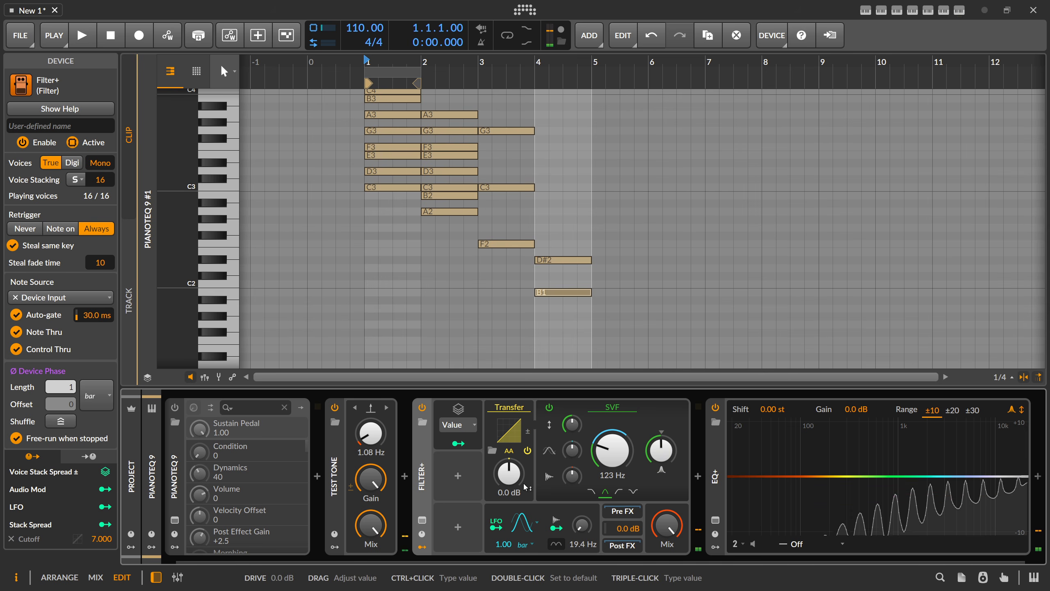
left_click_drag(669, 524, 669, 526)
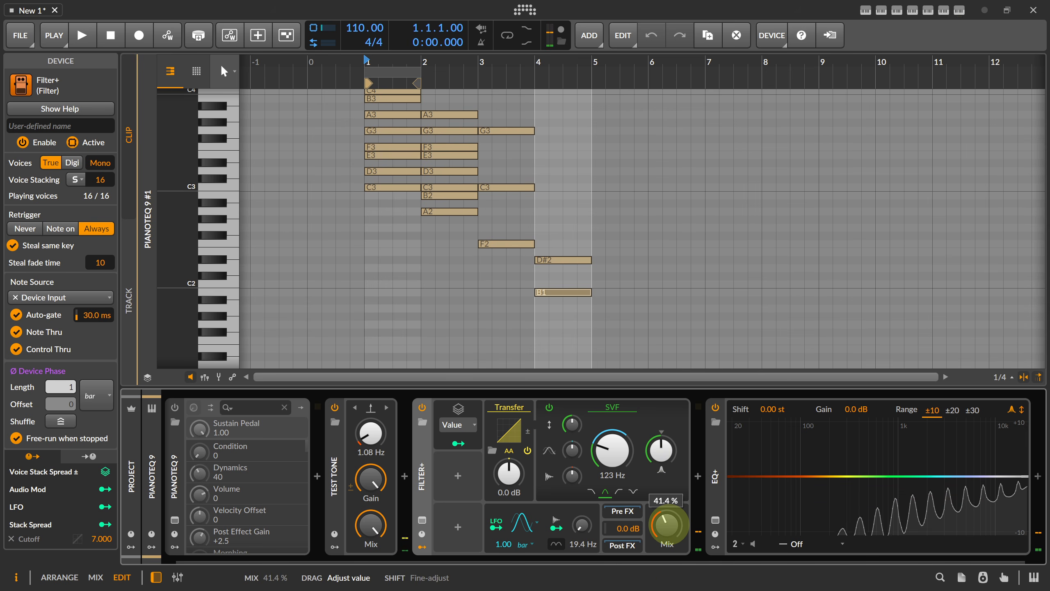
mouse_move(371, 441)
left_mouse_down()
mouse_move(372, 423)
mouse_move(371, 442)
left_mouse_up()
- Switch to the arranger and move Test Tone, Filter+ and EQ+ together onto a new audio track
left_click(380, 334)
key("Tab")
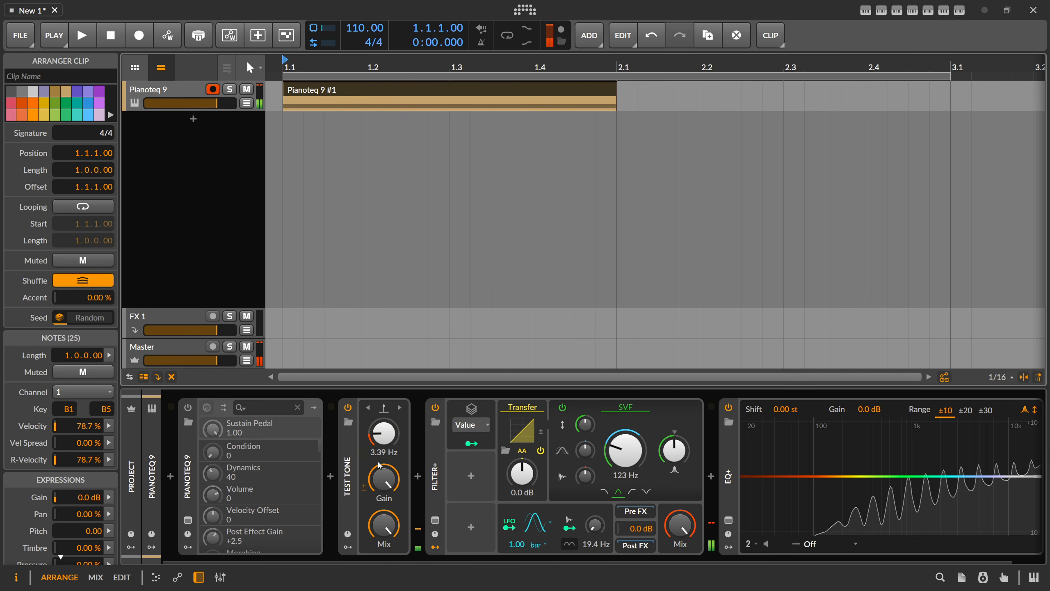
left_click(347, 476)
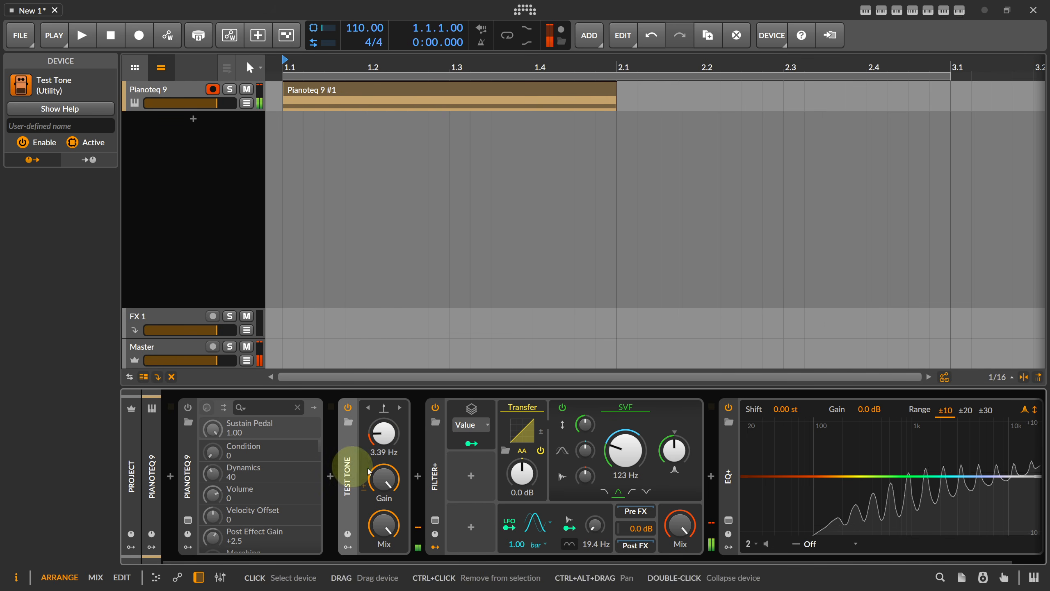
left_click(732, 482, "shift")
left_click_drag(352, 452, 231, 189)
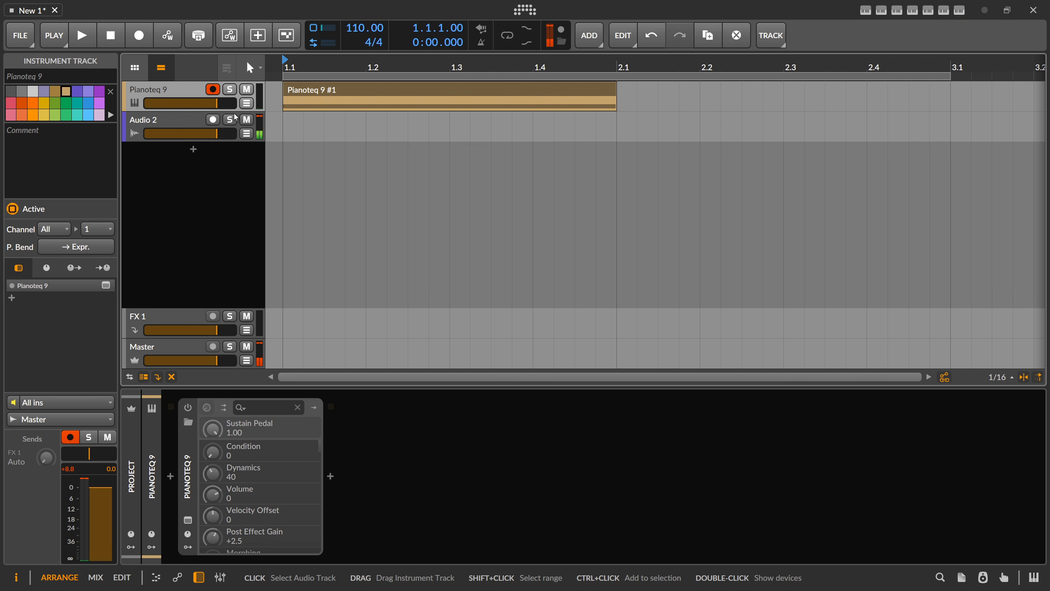
- Re-enable the Pianoteq 9 instrument on its own track
left_click(173, 90)
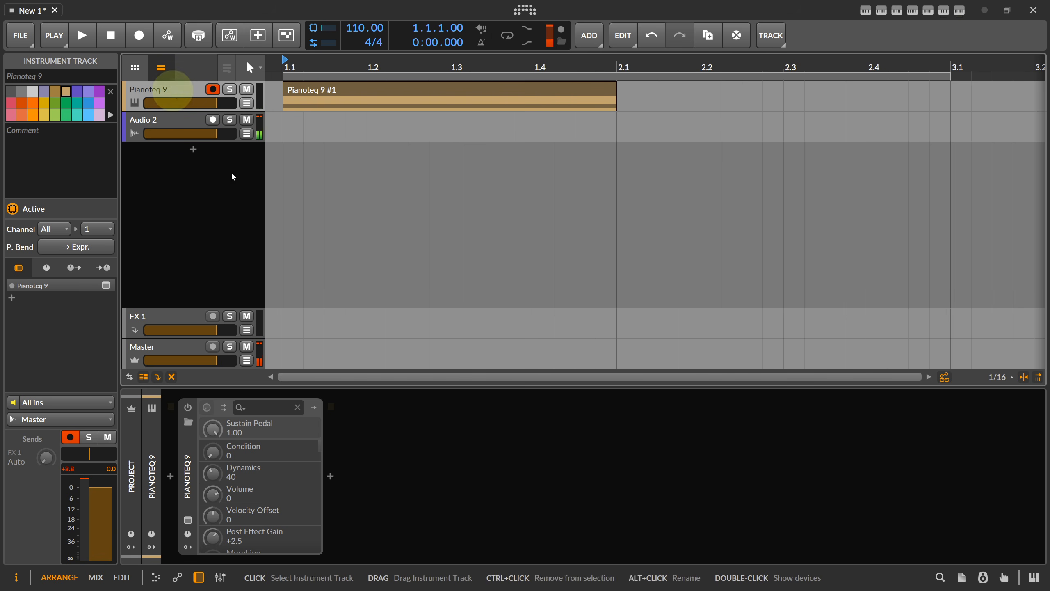
left_click(187, 408)
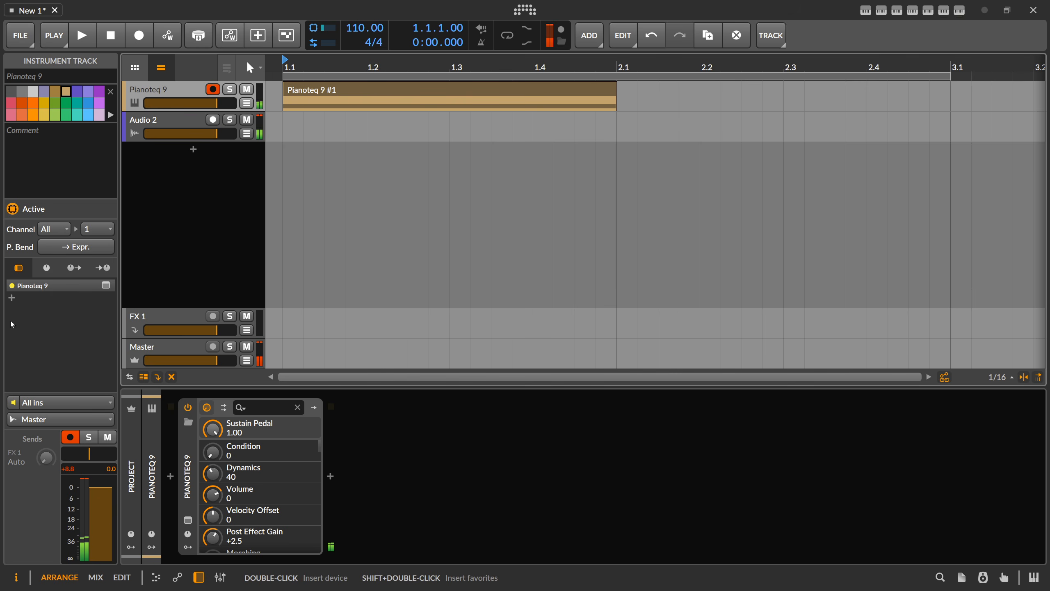
- On the Audio 2 track, lower the Filter+ resonance to 0% and turn the Test Tone gain down
left_click(165, 120)
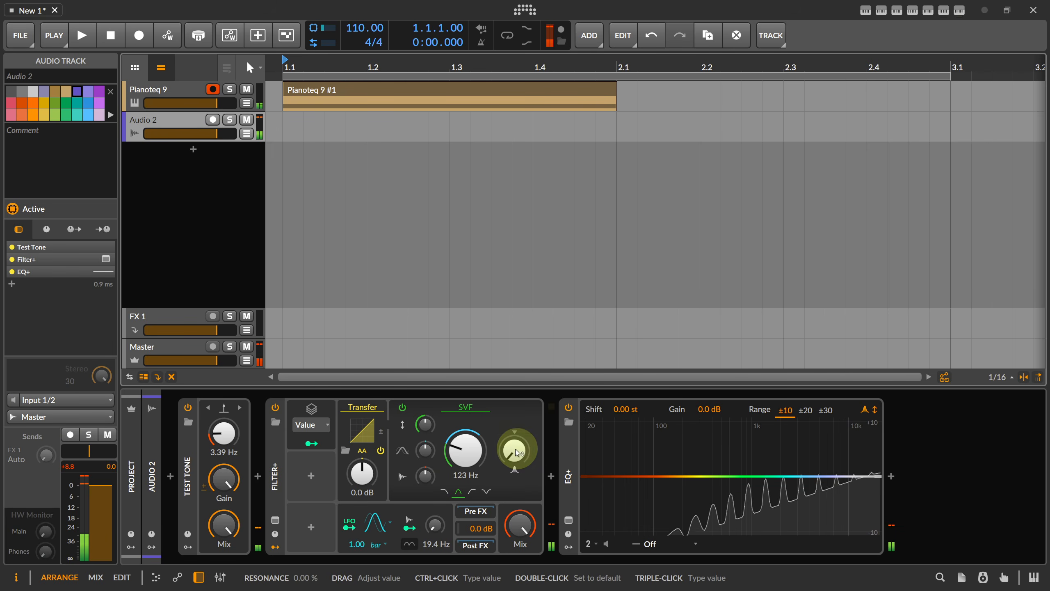
left_click_drag(226, 477, 226, 538)
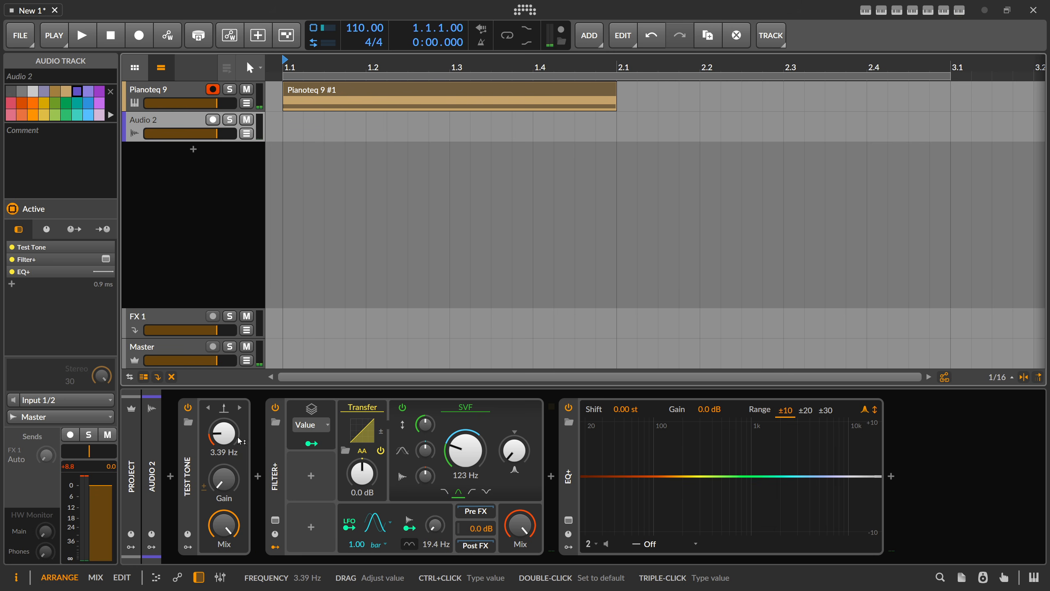
left_click(170, 93)
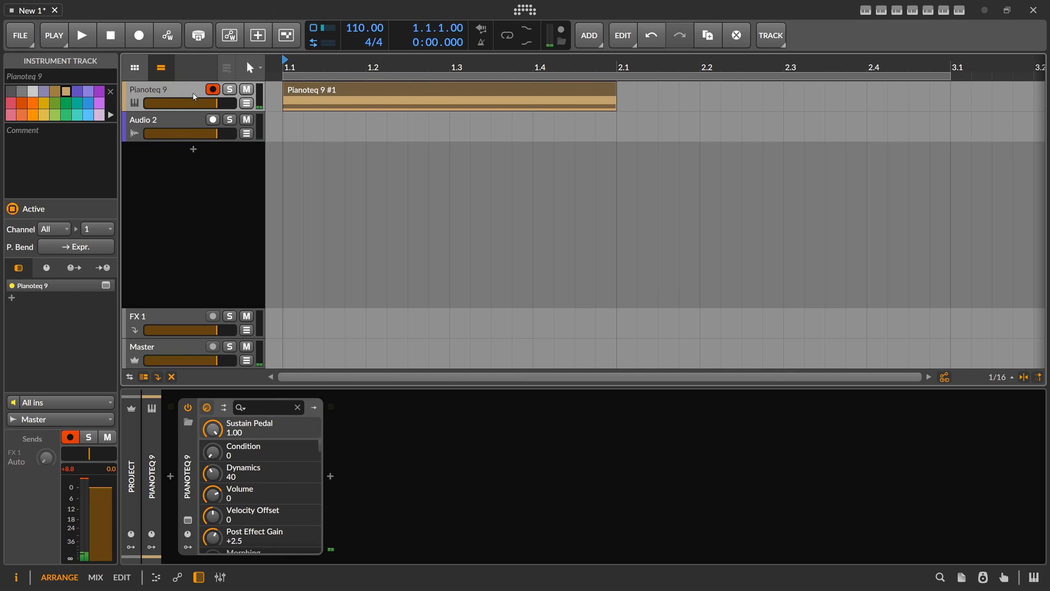
left_click(181, 122)
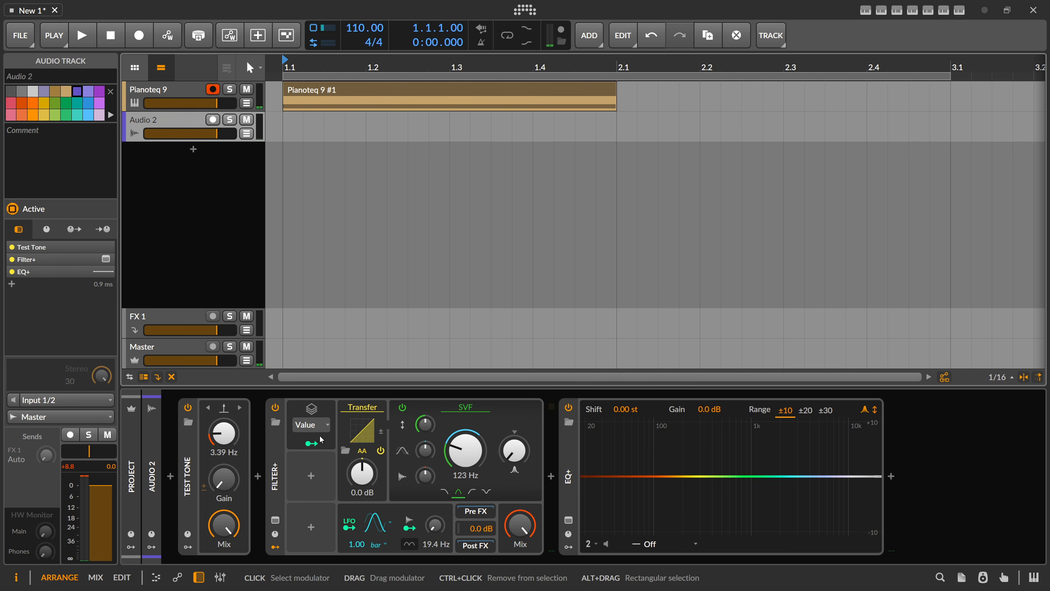